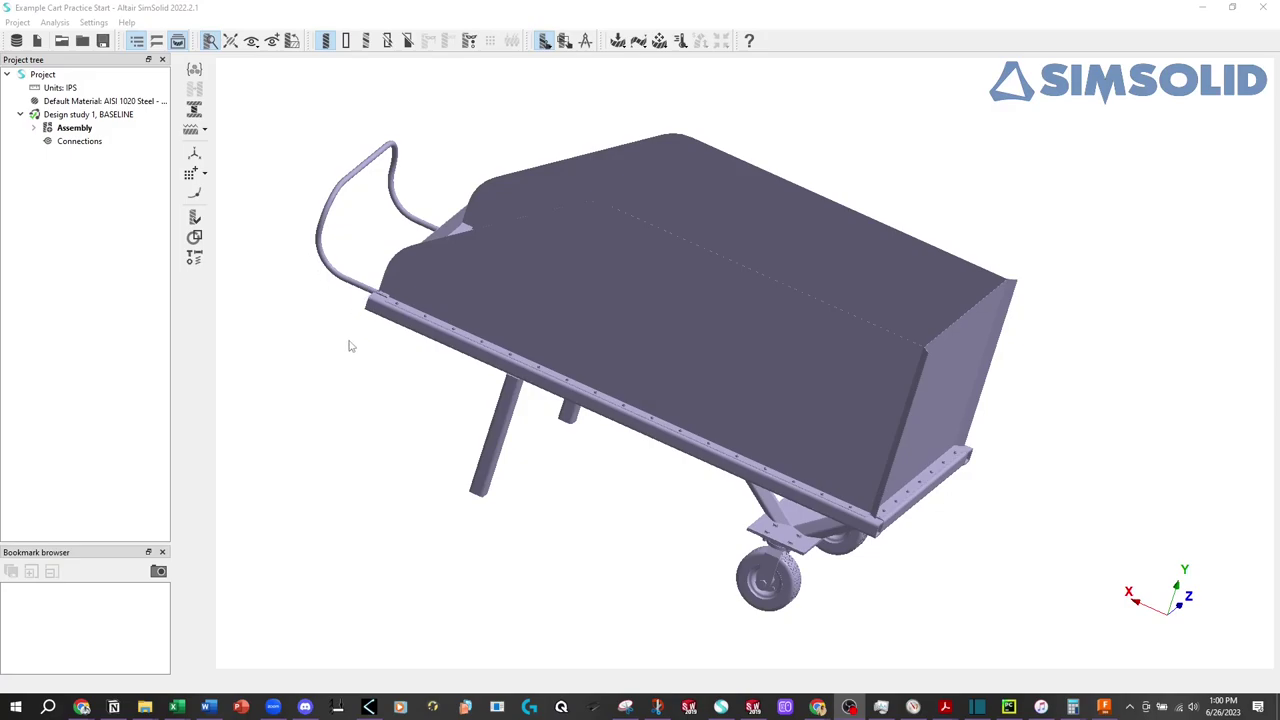
# Orbit the cart to another angle and zoom in and out to inspect it
pyautogui.moveTo(349, 337)
pyautogui.mouseDown()
pyautogui.moveTo(453, 369)
pyautogui.moveTo(485, 362)
pyautogui.mouseUp()
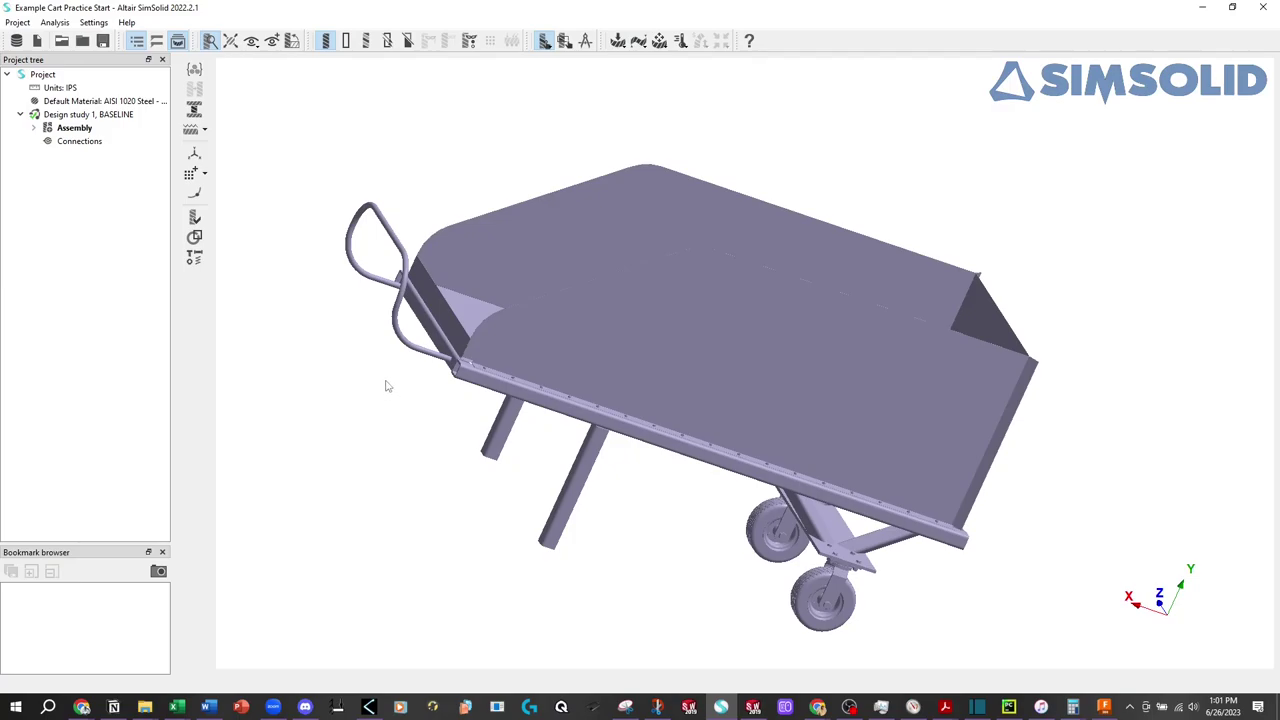
pyautogui.scroll(2, 498, 375)
pyautogui.scroll(3, 498, 375)
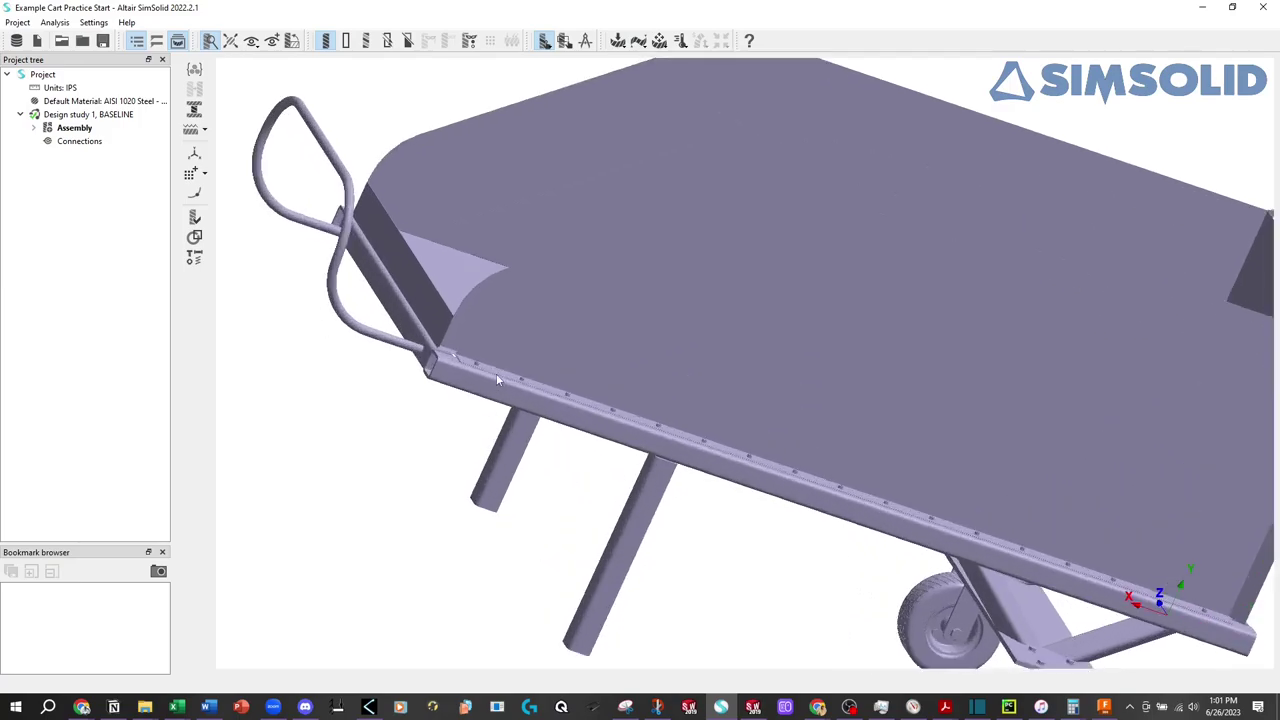
pyautogui.scroll(2, 495, 373)
pyautogui.scroll(2, 468, 361)
pyautogui.scroll(2, 291, 314)
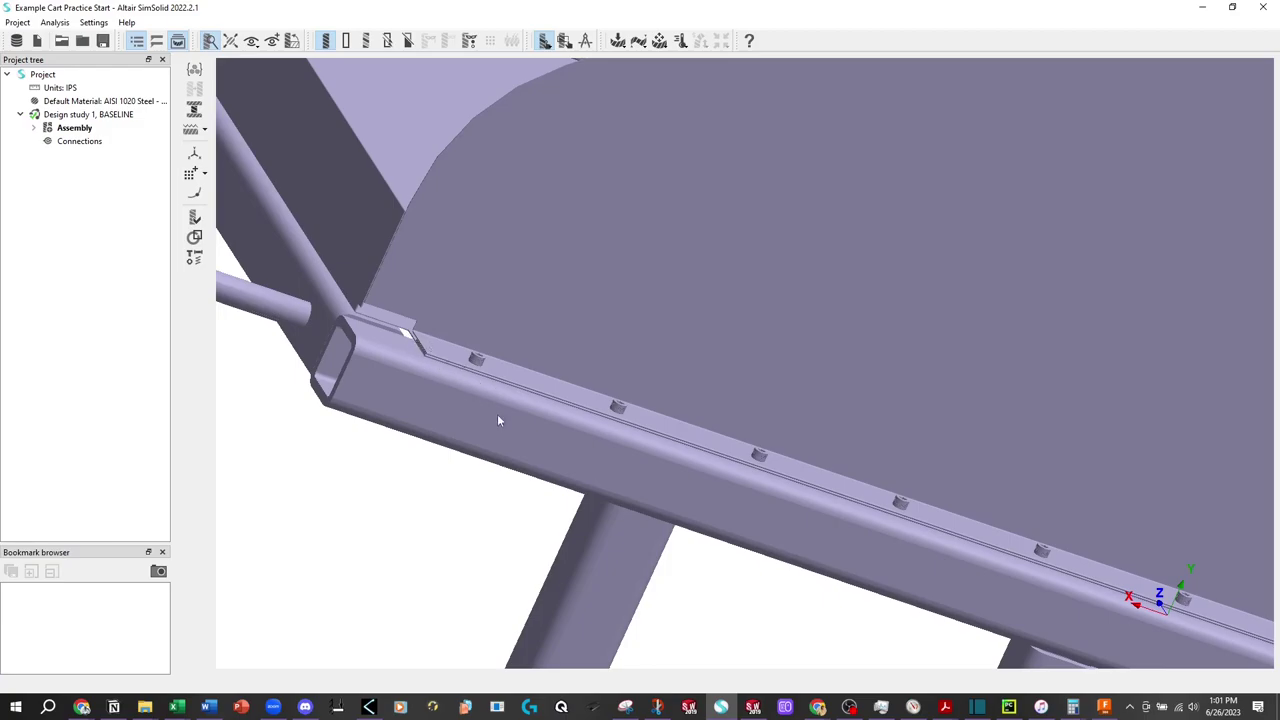
pyautogui.scroll(-1, 490, 419)
pyautogui.scroll(-2, 479, 400)
pyautogui.scroll(-2, 490, 375)
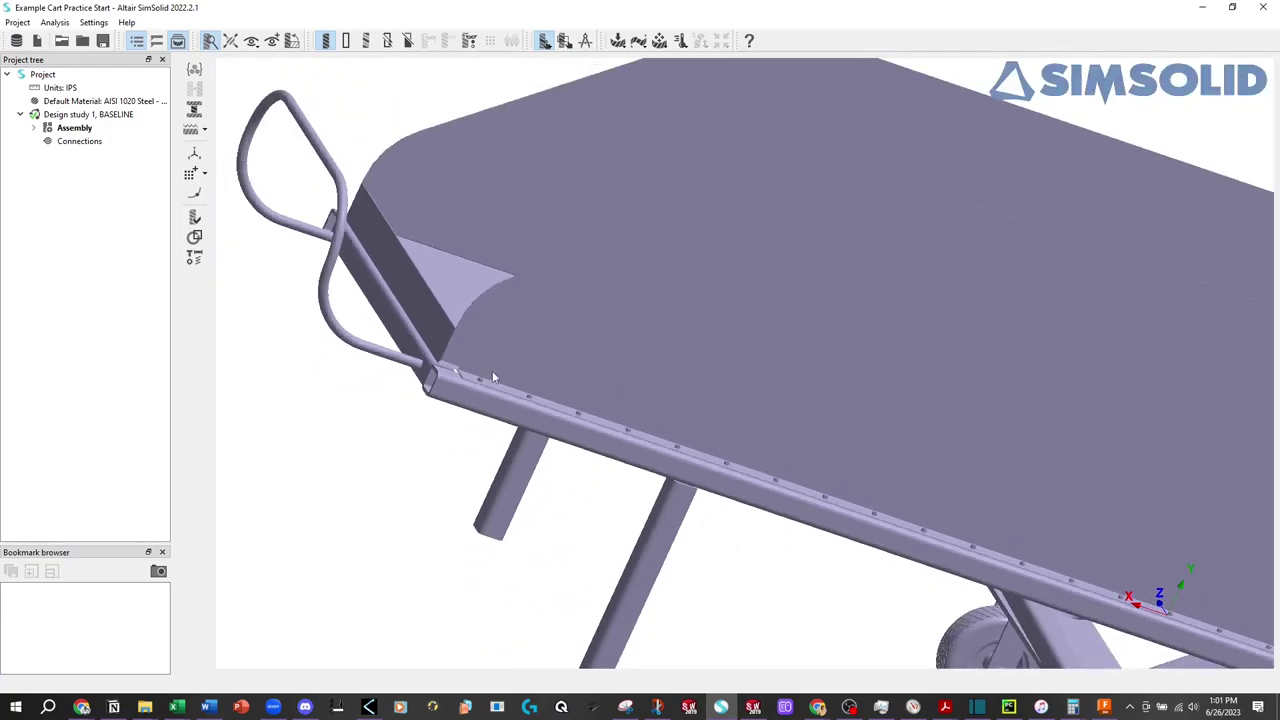
pyautogui.scroll(-2, 498, 366)
pyautogui.scroll(2, 1112, 412)
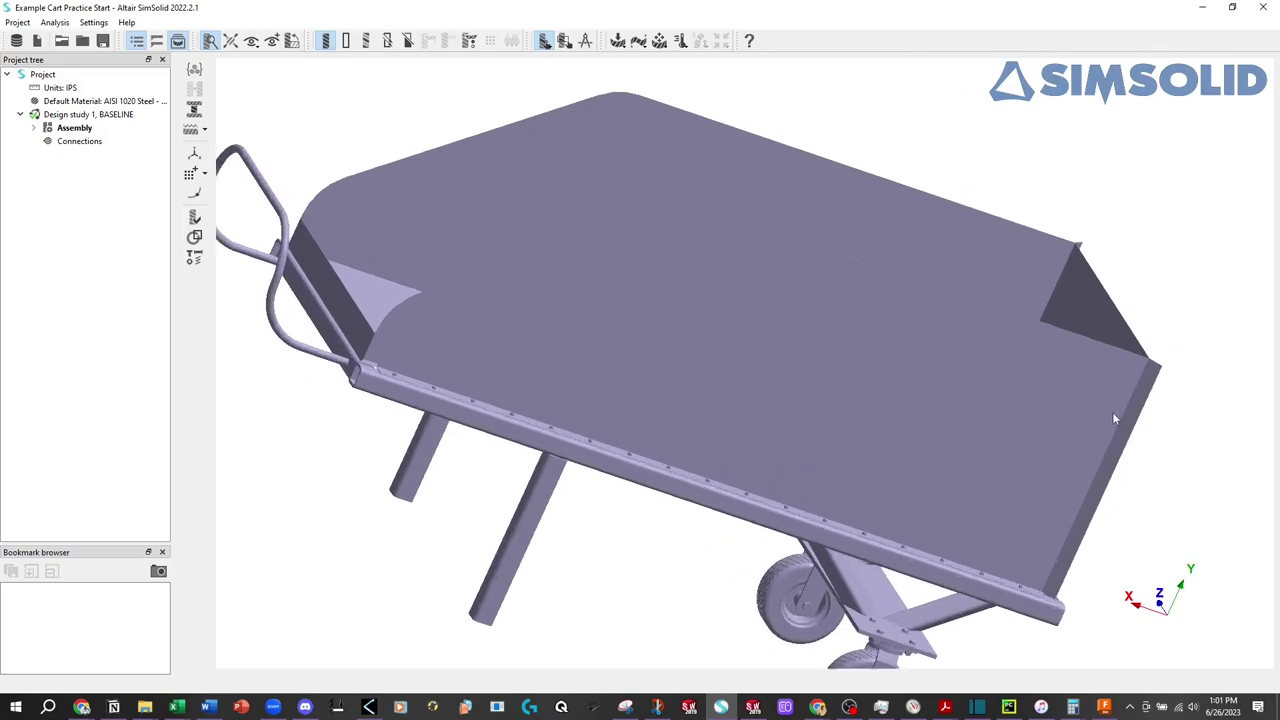
pyautogui.scroll(1, 1112, 412)
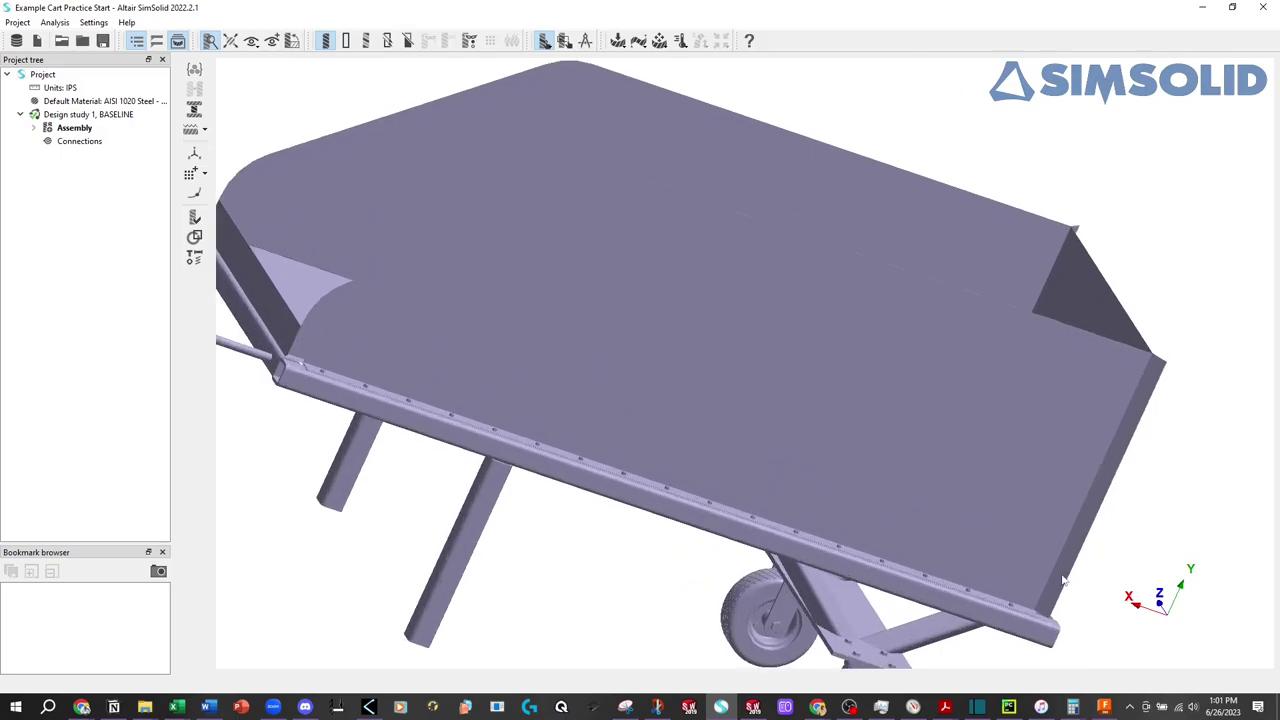
# Zoom in on the cart's wheel area
pyautogui.scroll(-2, 762, 485)
pyautogui.scroll(-1, 790, 530)
pyautogui.scroll(-1, 796, 517)
pyautogui.scroll(-2, 852, 649)
pyautogui.scroll(2, 827, 619)
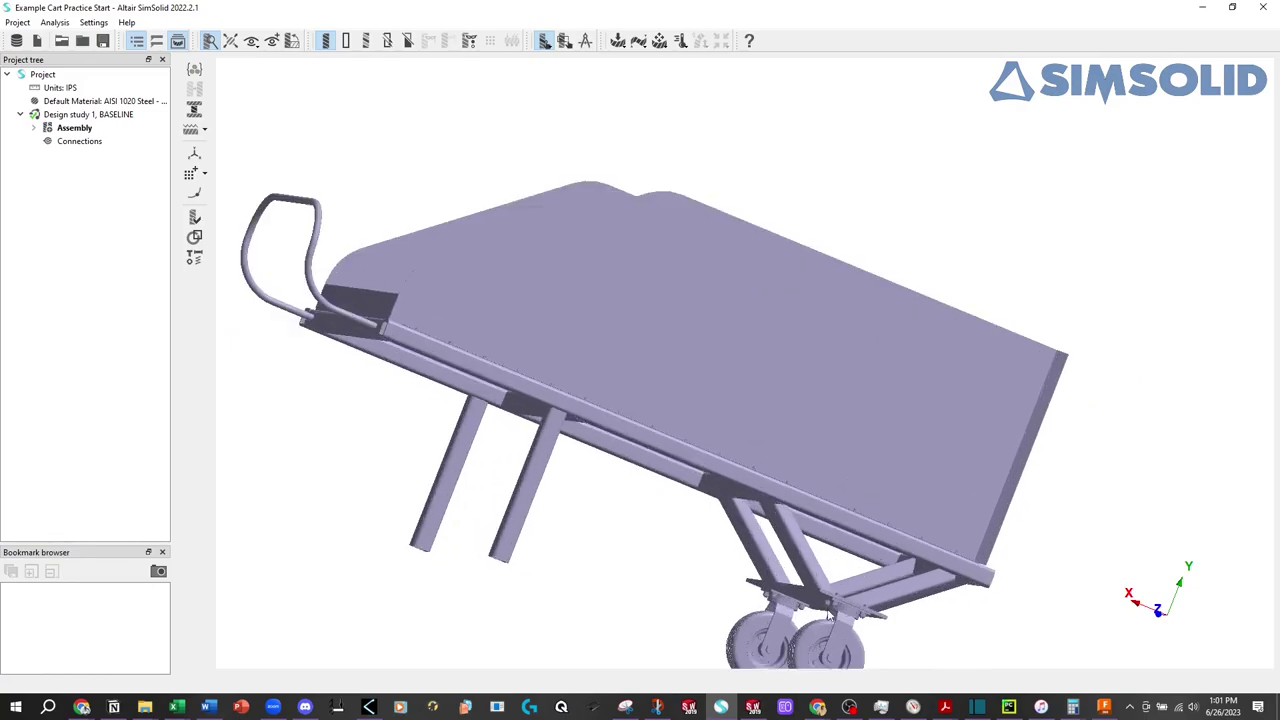
pyautogui.moveTo(805, 548); pyautogui.dragTo(866, 634)
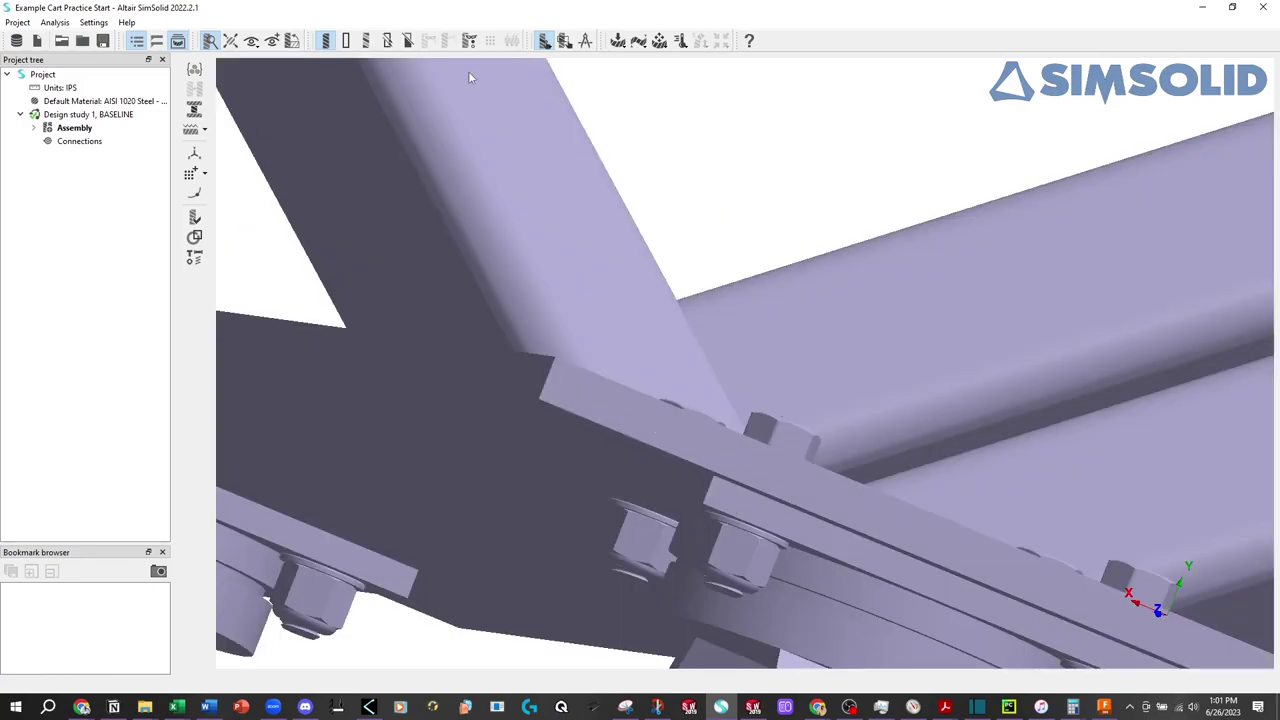
# Give each cart part its own colour and zoom the view
pyautogui.click(366, 40)
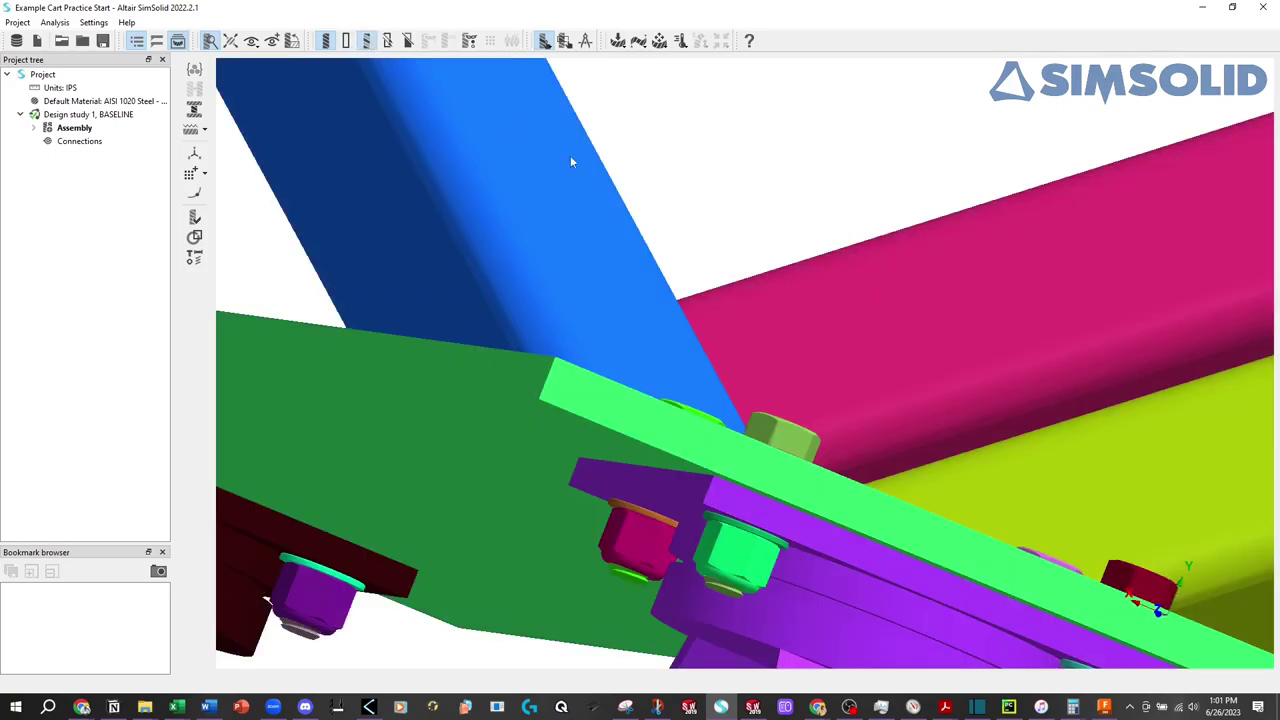
pyautogui.scroll(-2, 852, 423)
pyautogui.scroll(-2, 852, 423)
pyautogui.scroll(-2, 852, 423)
pyautogui.scroll(-3, 852, 423)
# Rotate around the green plate to a steeper view of the box
pyautogui.moveTo(724, 456); pyautogui.dragTo(740, 478)
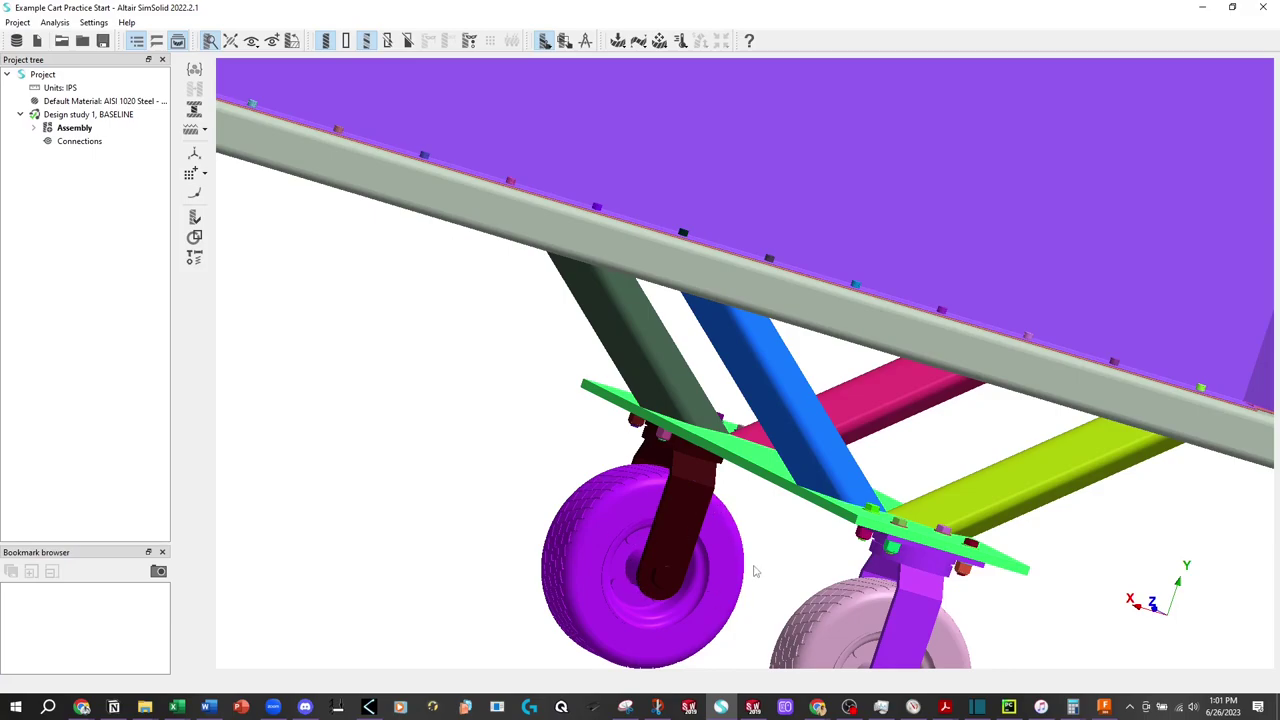
pyautogui.scroll(-2, 756, 566)
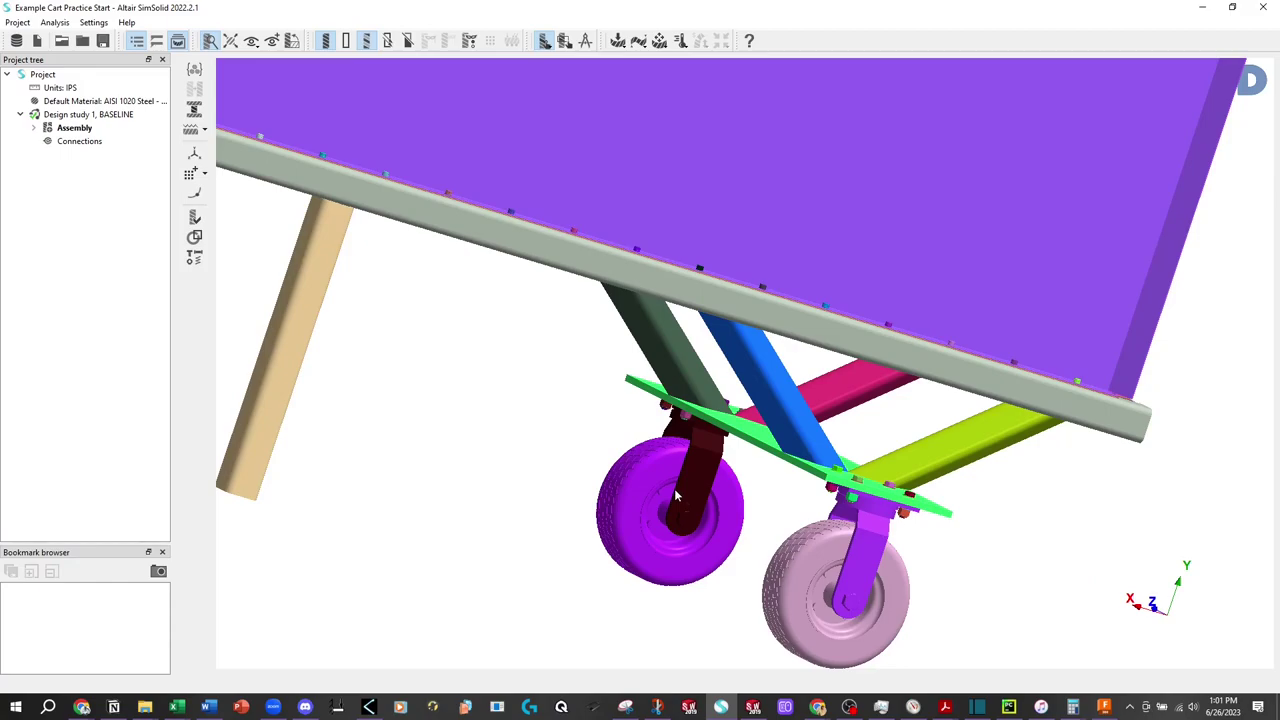
pyautogui.moveTo(808, 553)
pyautogui.mouseDown(button='middle')
pyautogui.moveTo(860, 498)
pyautogui.moveTo(893, 494)
pyautogui.mouseUp(button='middle')
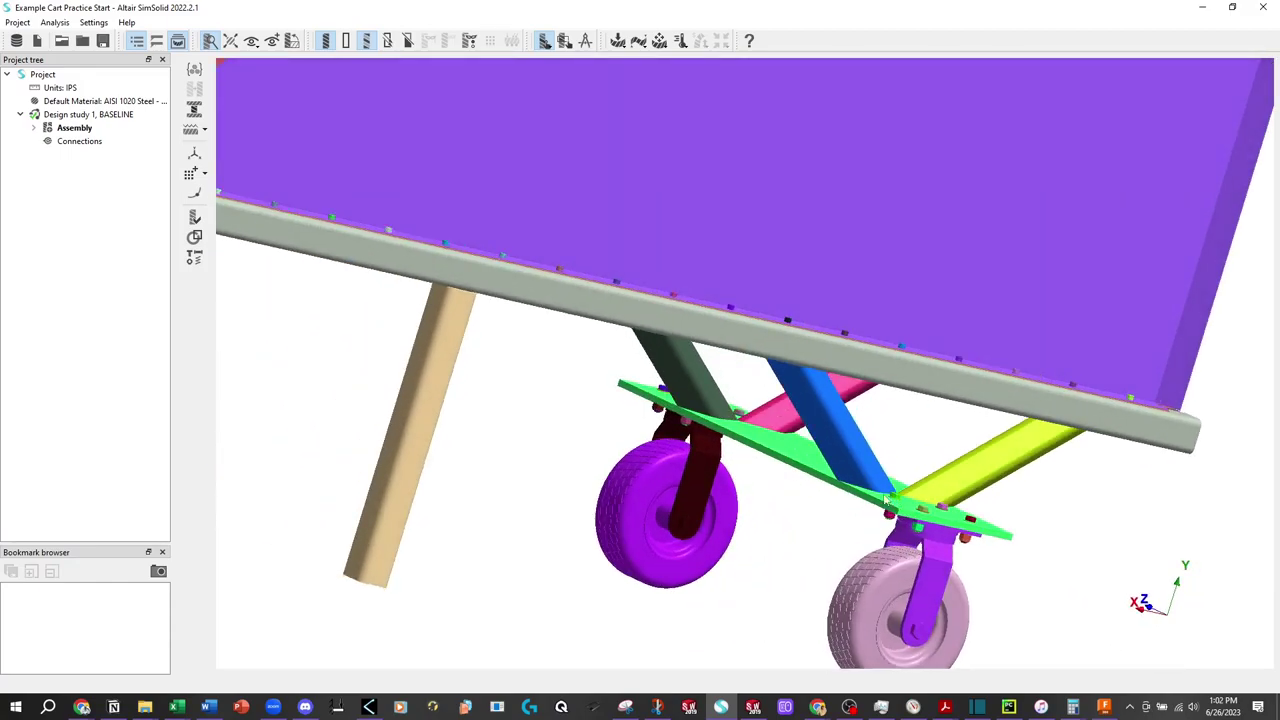
pyautogui.scroll(-3, 532, 445)
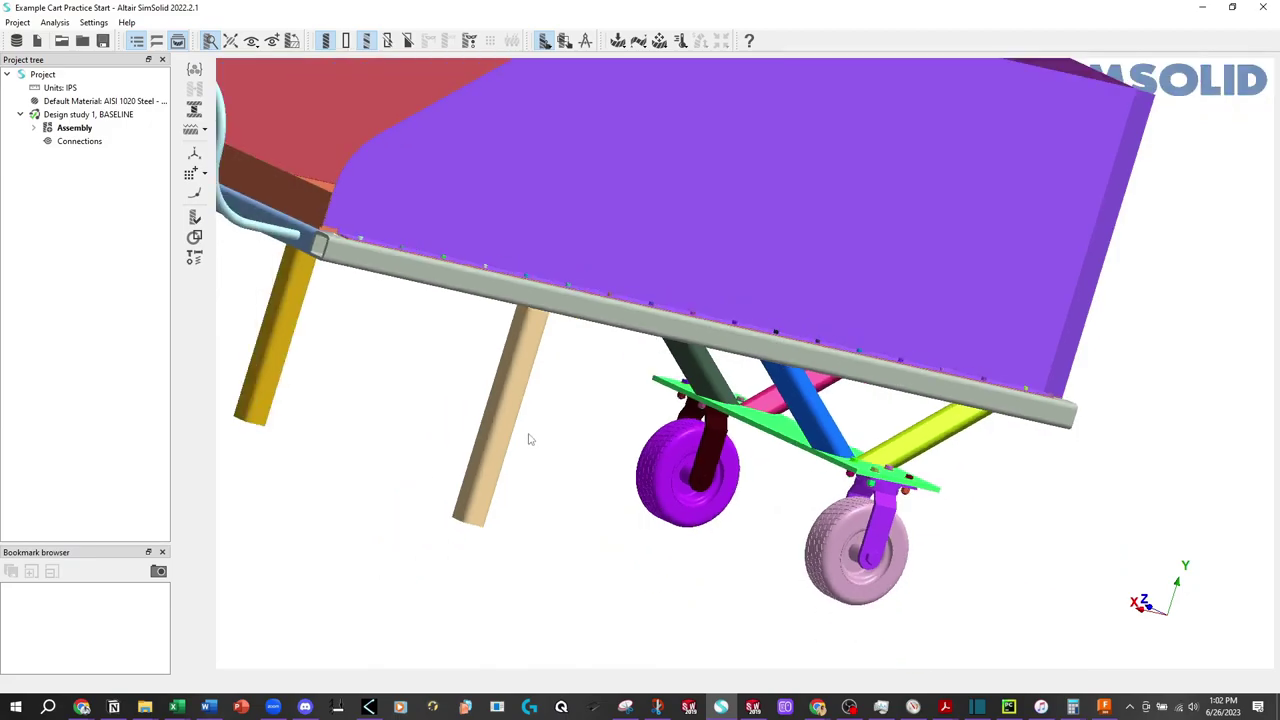
pyautogui.scroll(-1, 530, 438)
# Rotate to show more of the handle and zoom on the rail fasteners
pyautogui.moveTo(585, 337); pyautogui.dragTo(578, 236, button='middle')
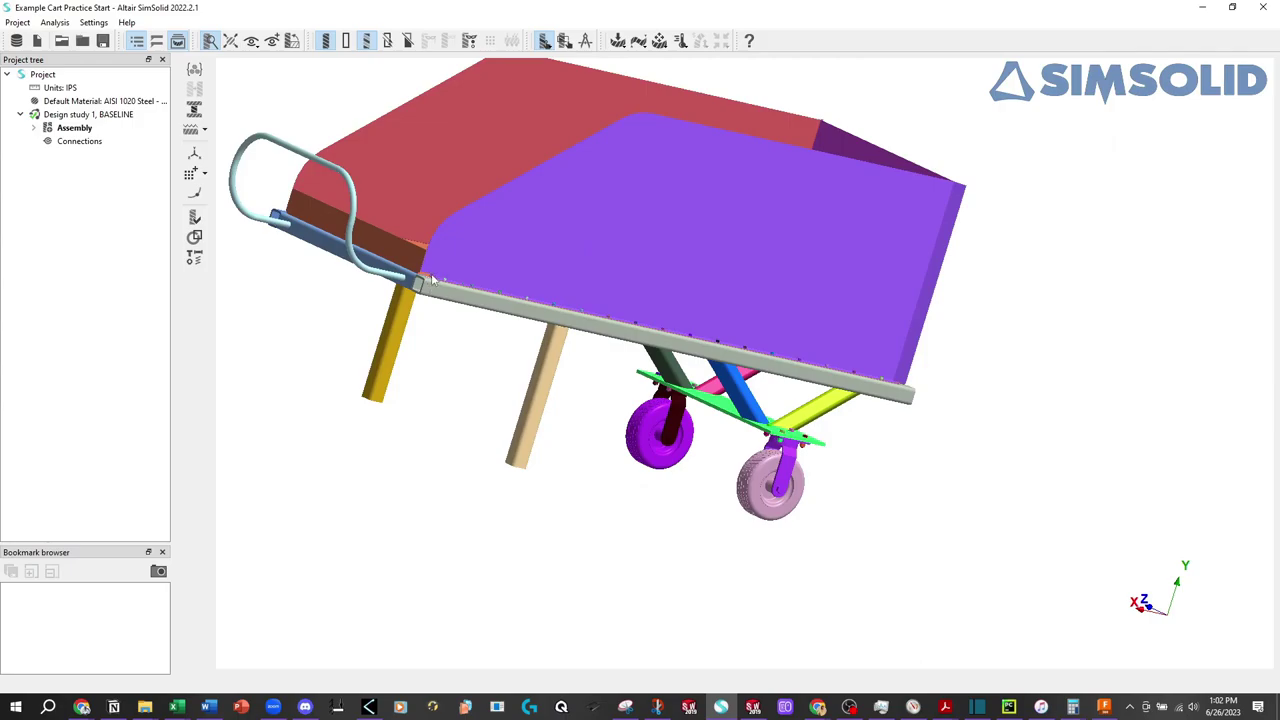
pyautogui.scroll(2, 432, 280)
pyautogui.scroll(2, 430, 275)
pyautogui.scroll(2, 429, 270)
pyautogui.scroll(1, 440, 245)
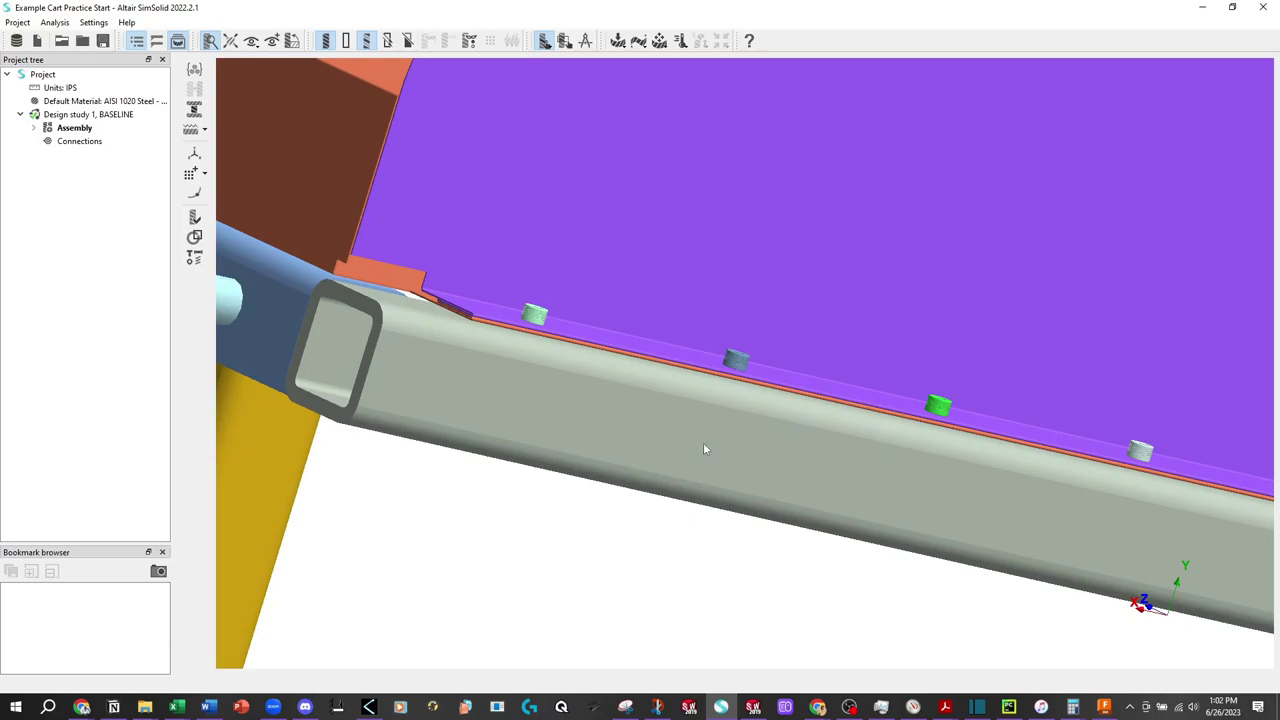
pyautogui.scroll(-2, 660, 428)
pyautogui.scroll(-1, 660, 429)
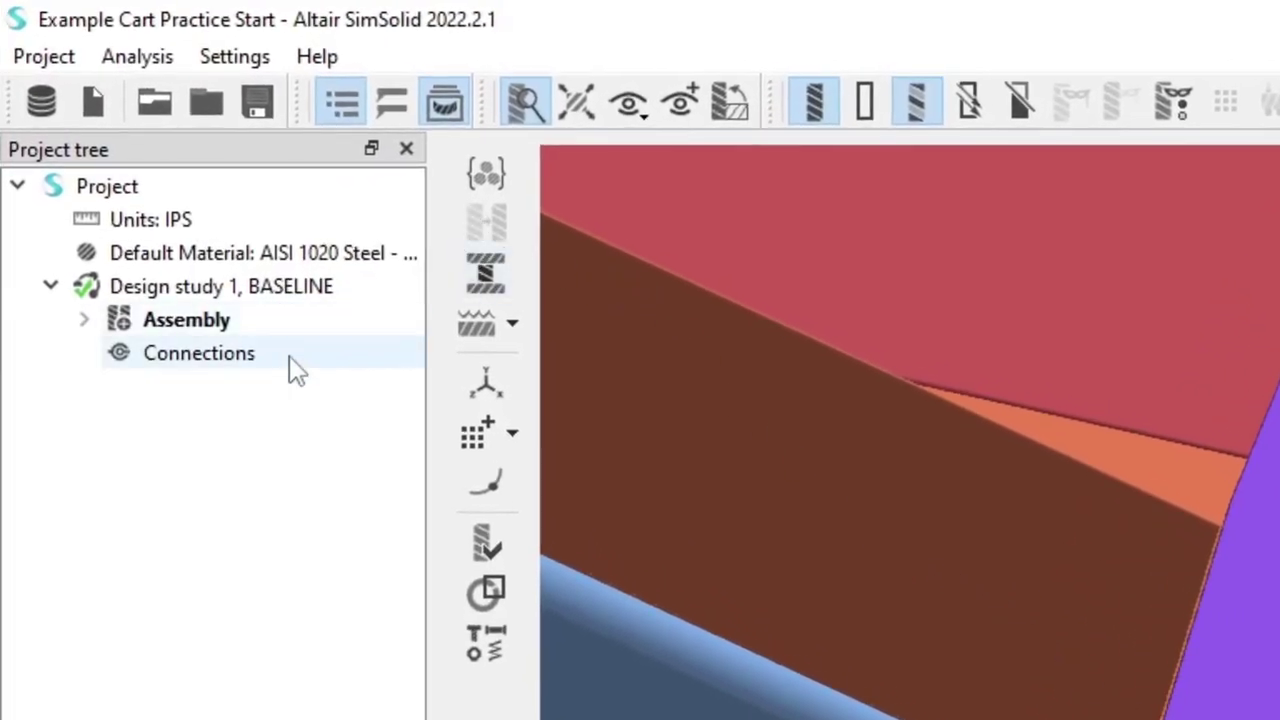
# Open Automatic connections and review the 0.03937 in Gap and Penetration tolerances
pyautogui.click(276, 358)
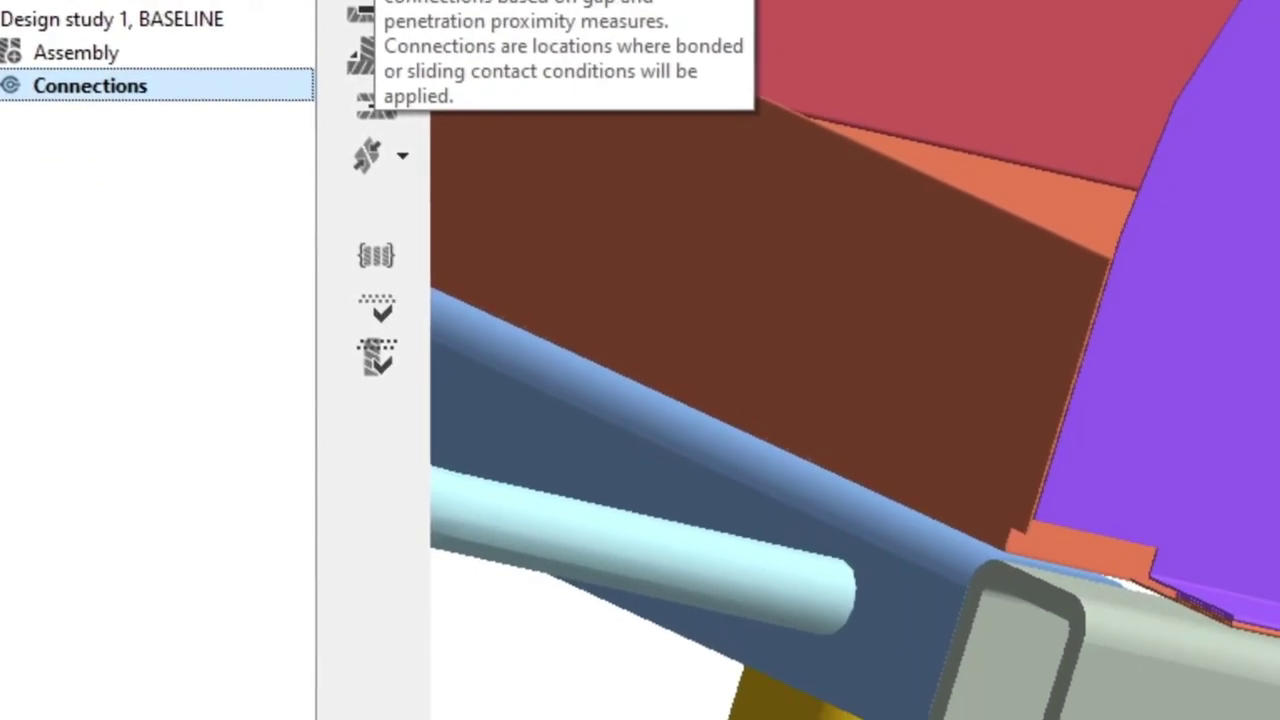
pyautogui.click(484, 184)
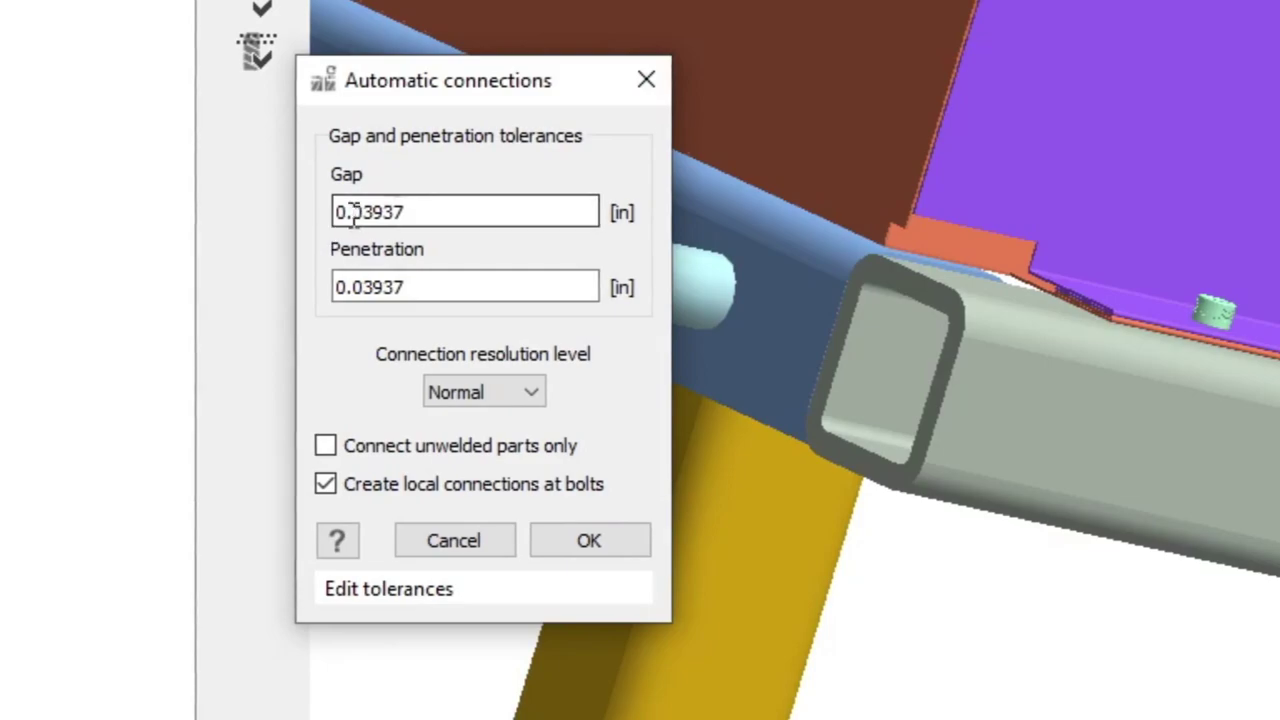
pyautogui.moveTo(368, 212); pyautogui.dragTo(429, 207)
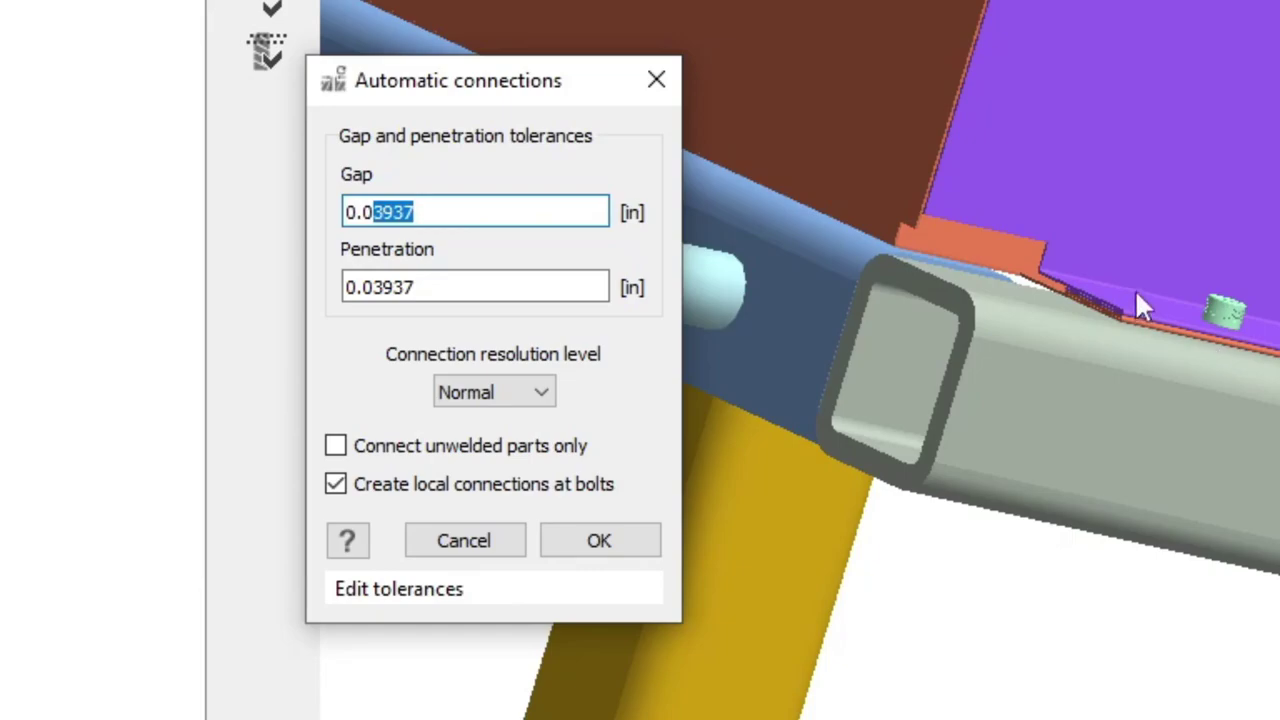
pyautogui.moveTo(365, 288); pyautogui.dragTo(423, 288)
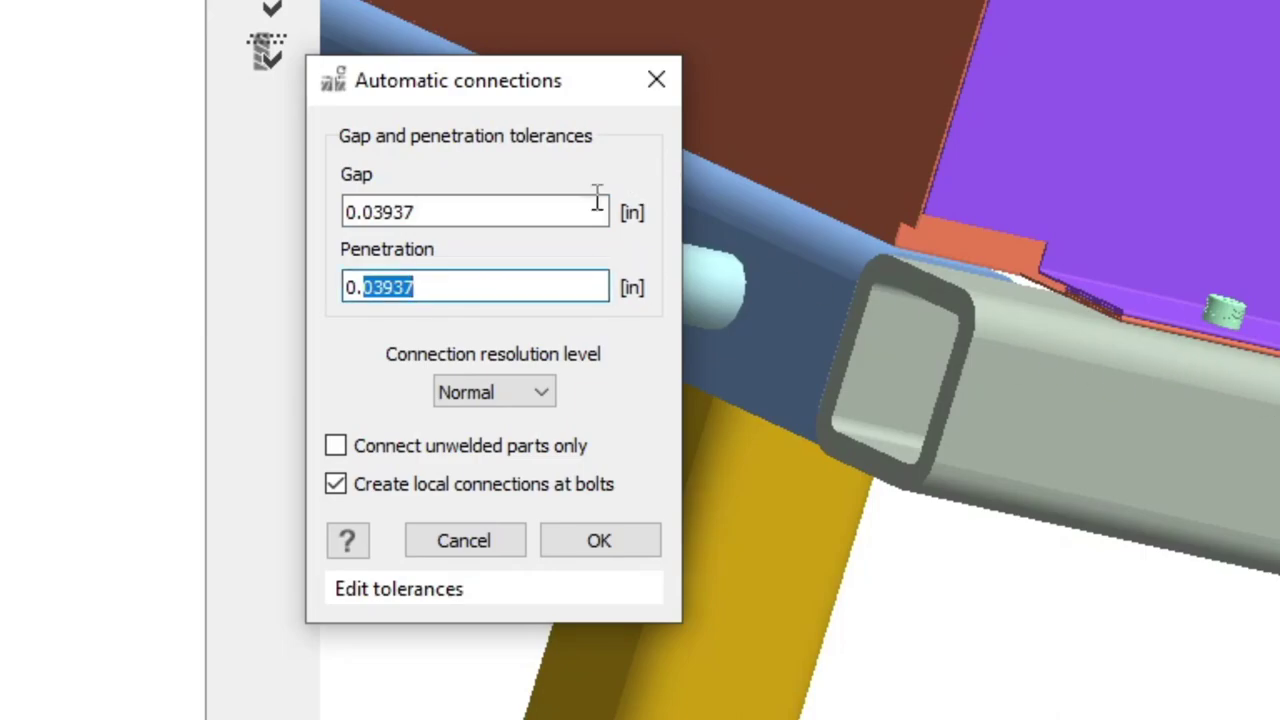
pyautogui.click(432, 287)
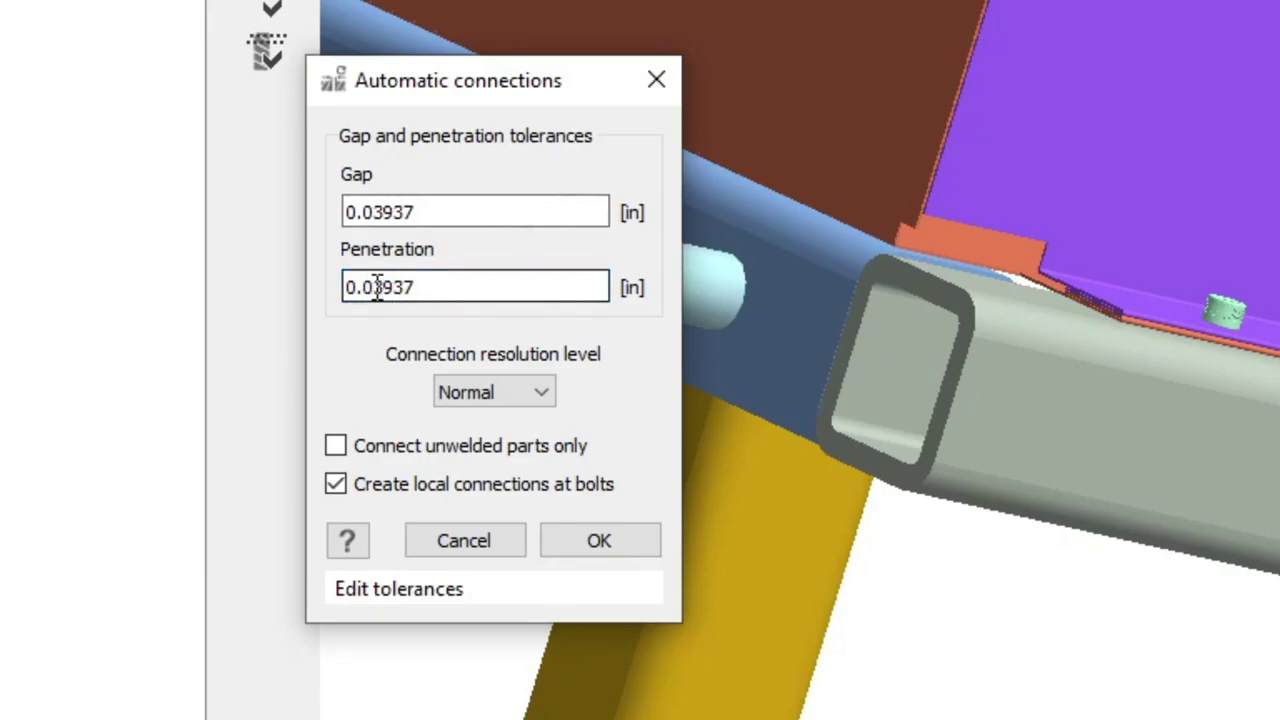
pyautogui.moveTo(372, 287); pyautogui.dragTo(428, 287)
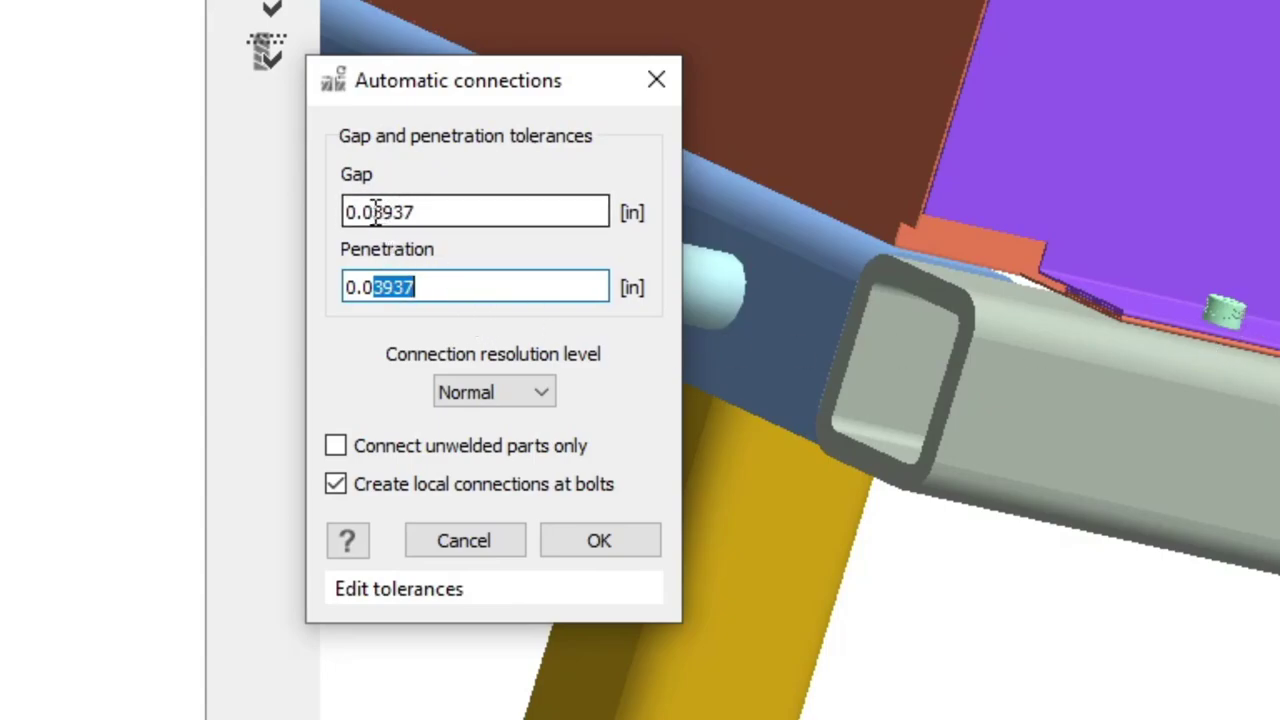
pyautogui.moveTo(373, 212); pyautogui.dragTo(437, 213)
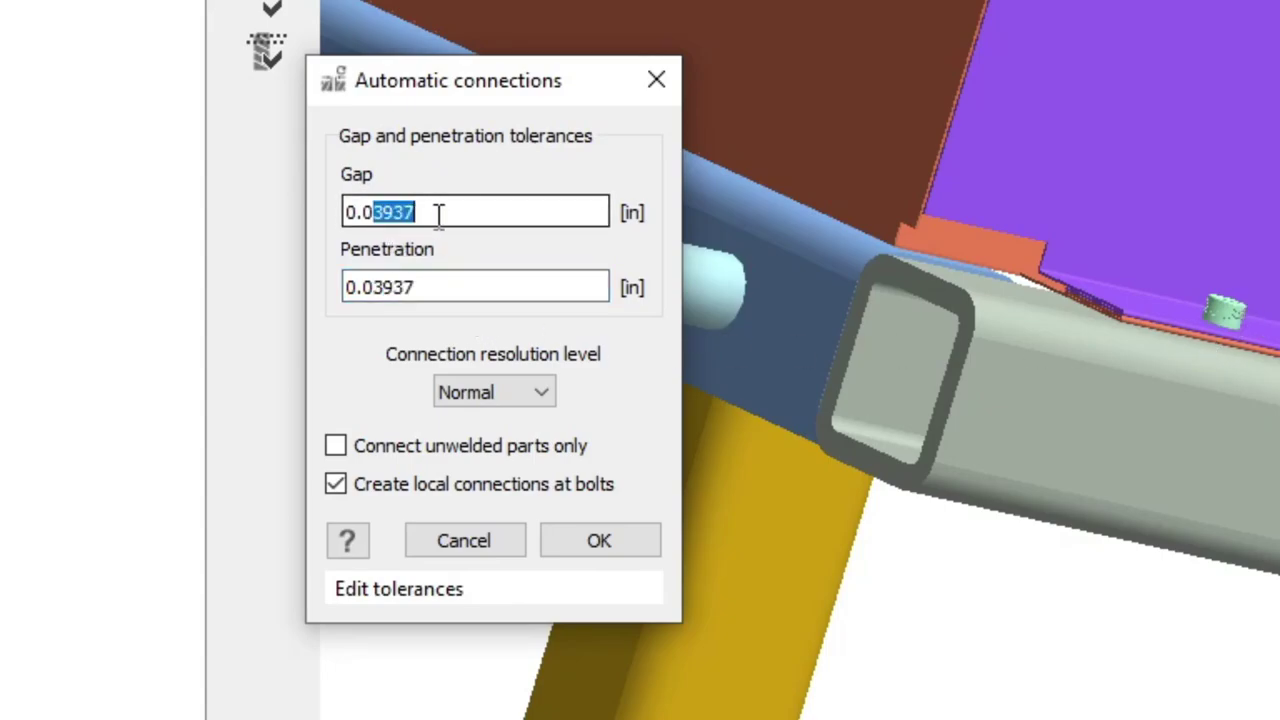
# Zoom in on the tube joint under the plates
pyautogui.click(926, 310)
pyautogui.scroll(2, 943, 300)
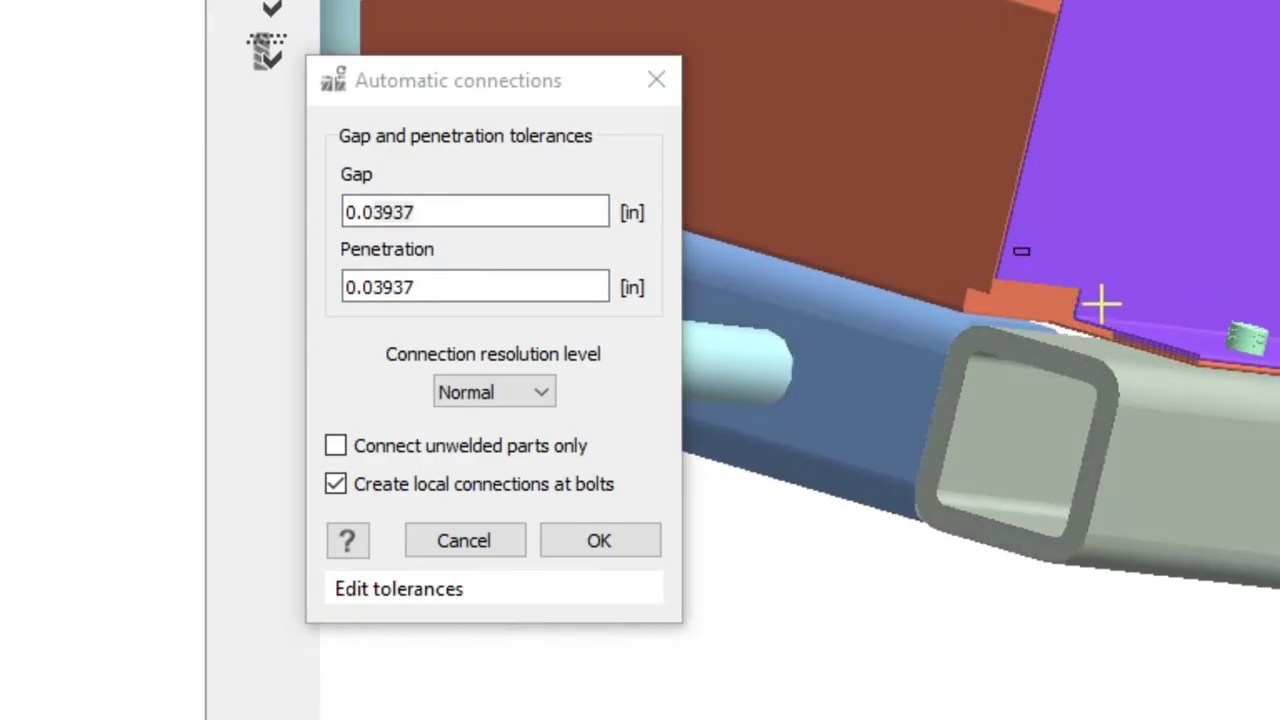
pyautogui.moveTo(1148, 335); pyautogui.dragTo(1260, 433)
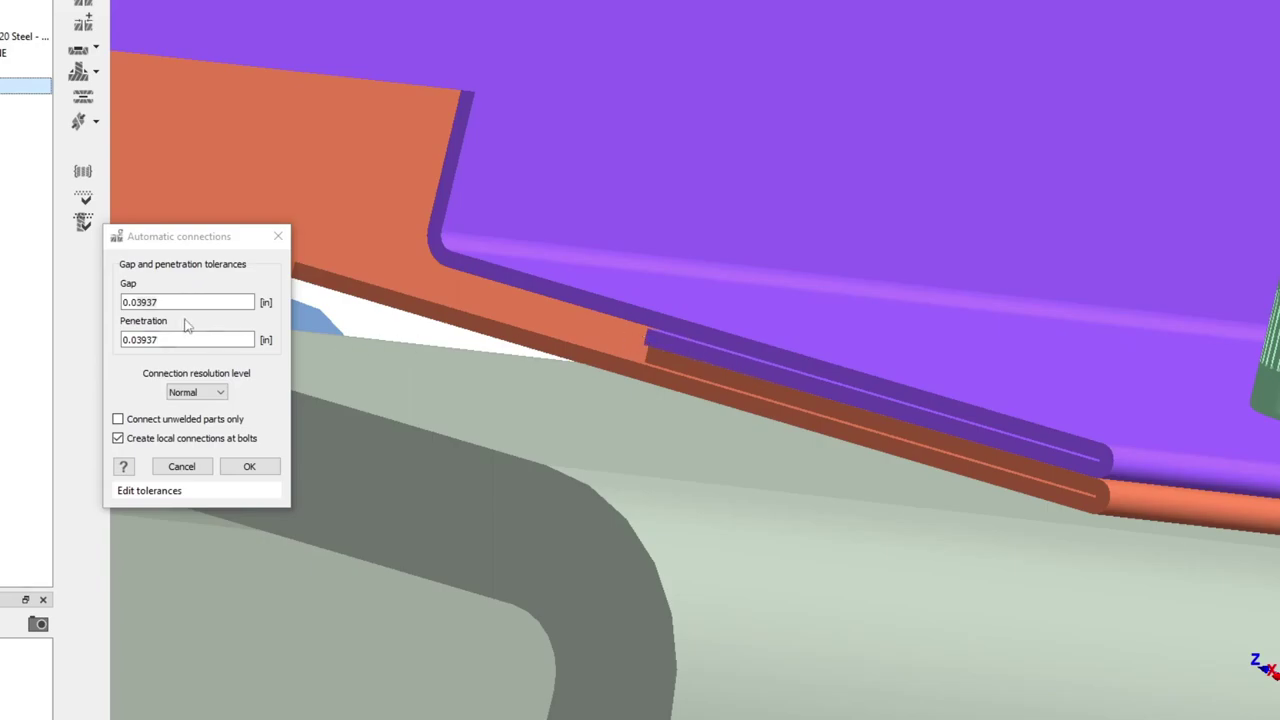
# Select the Gap tolerance value and zoom to examine the flange-to-frame gap
pyautogui.click(155, 301)
pyautogui.moveTo(137, 301); pyautogui.dragTo(153, 301)
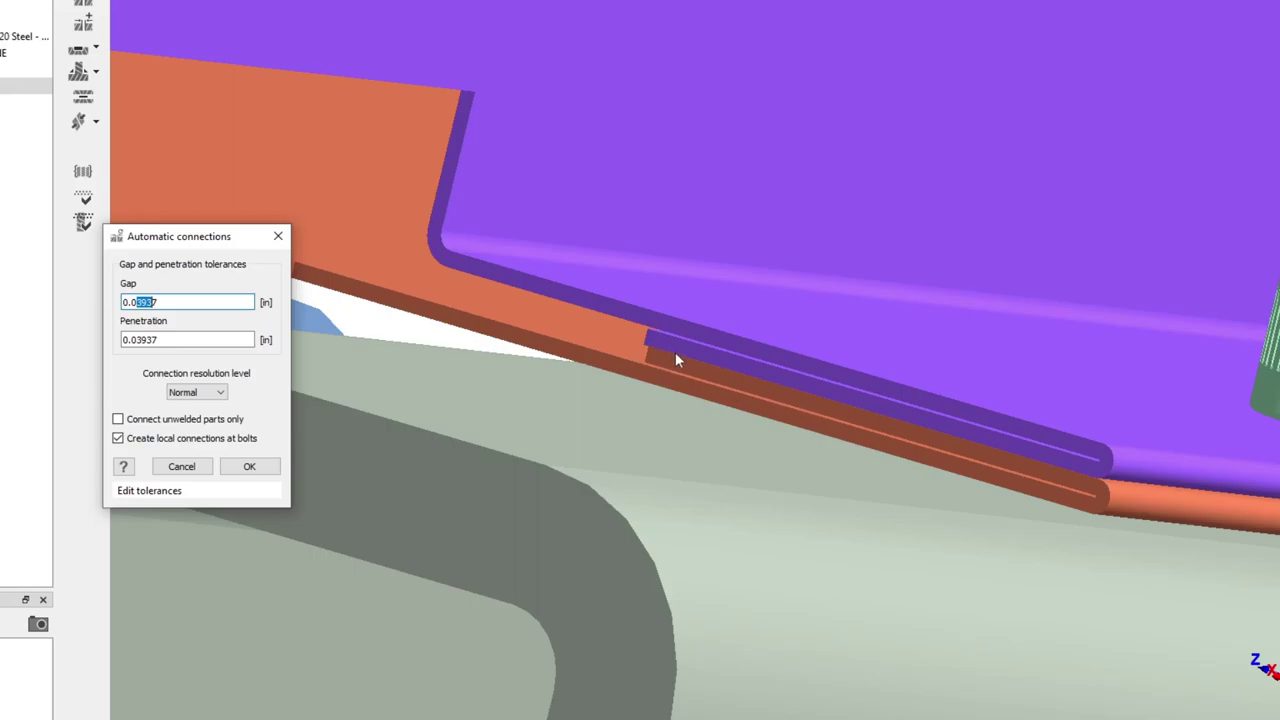
pyautogui.scroll(2, 785, 368)
pyautogui.scroll(2, 786, 366)
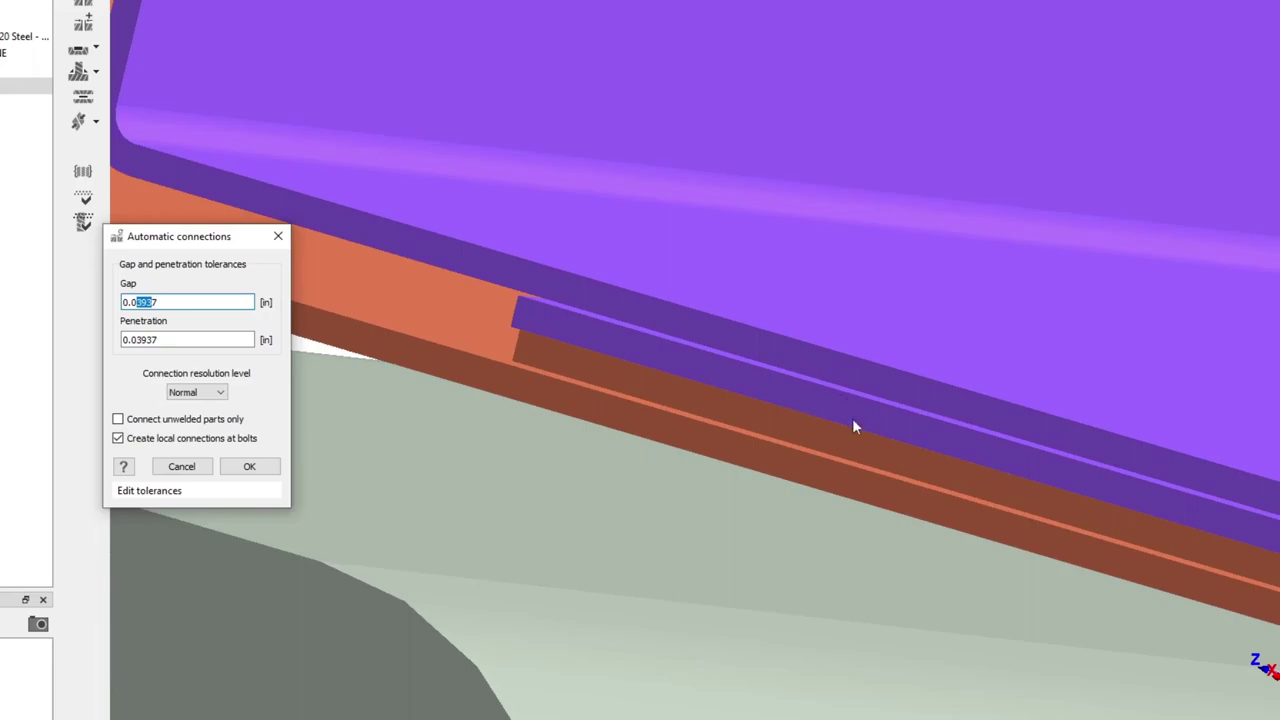
pyautogui.scroll(-2, 856, 427)
pyautogui.scroll(-1, 854, 421)
pyautogui.scroll(-1, 850, 398)
pyautogui.scroll(-1, 842, 383)
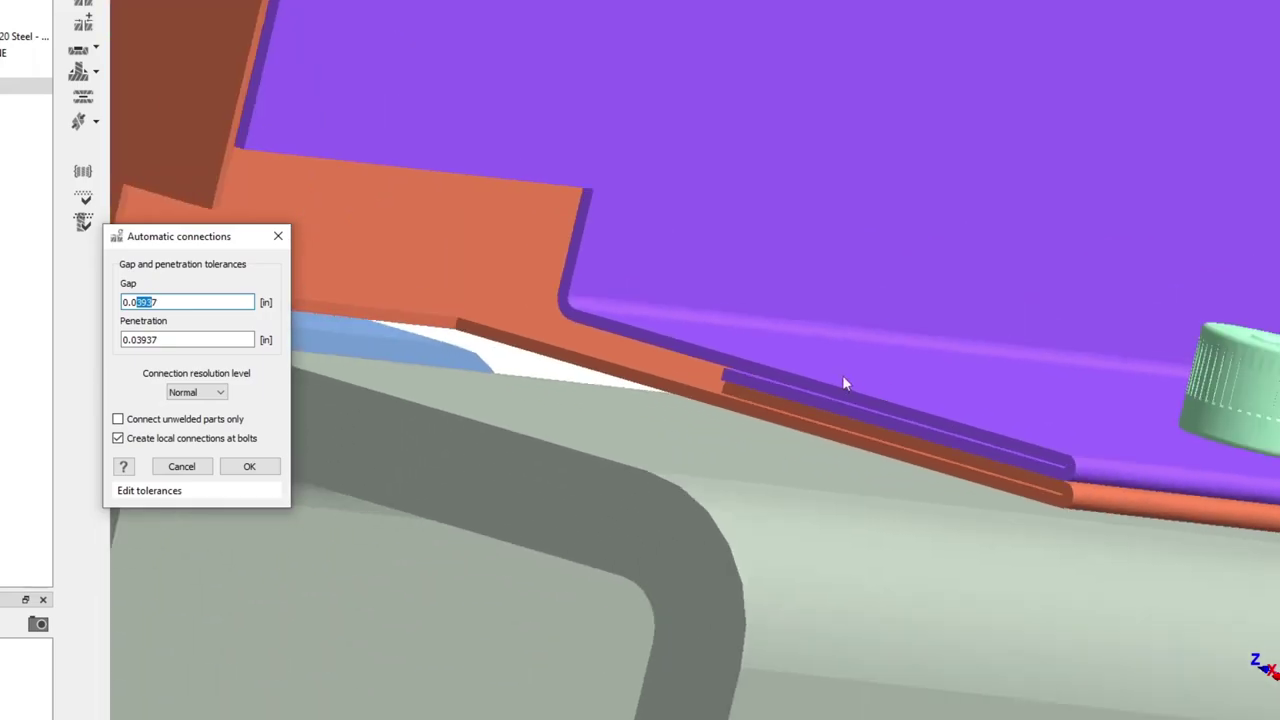
pyautogui.scroll(-2, 842, 383)
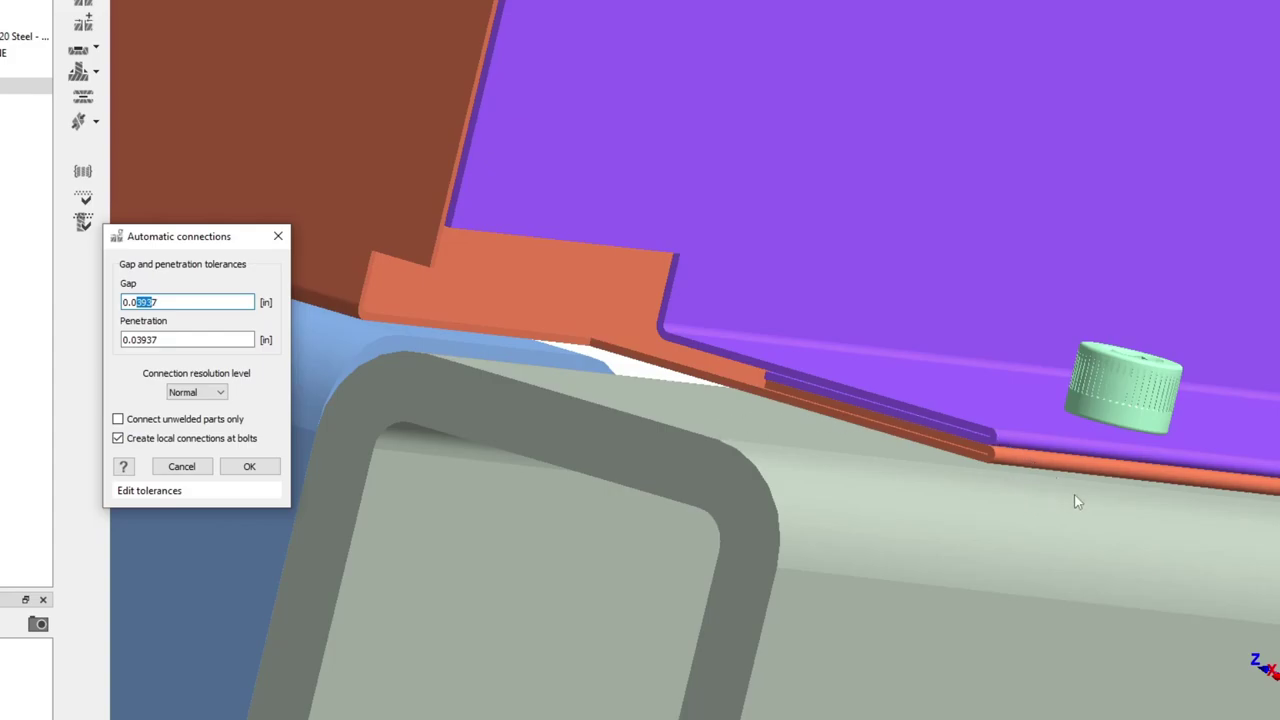
# Slide the view along the panel edge and set the Gap tolerance to 0.01 in
pyautogui.moveTo(1077, 502); pyautogui.dragTo(761, 466, button='middle')
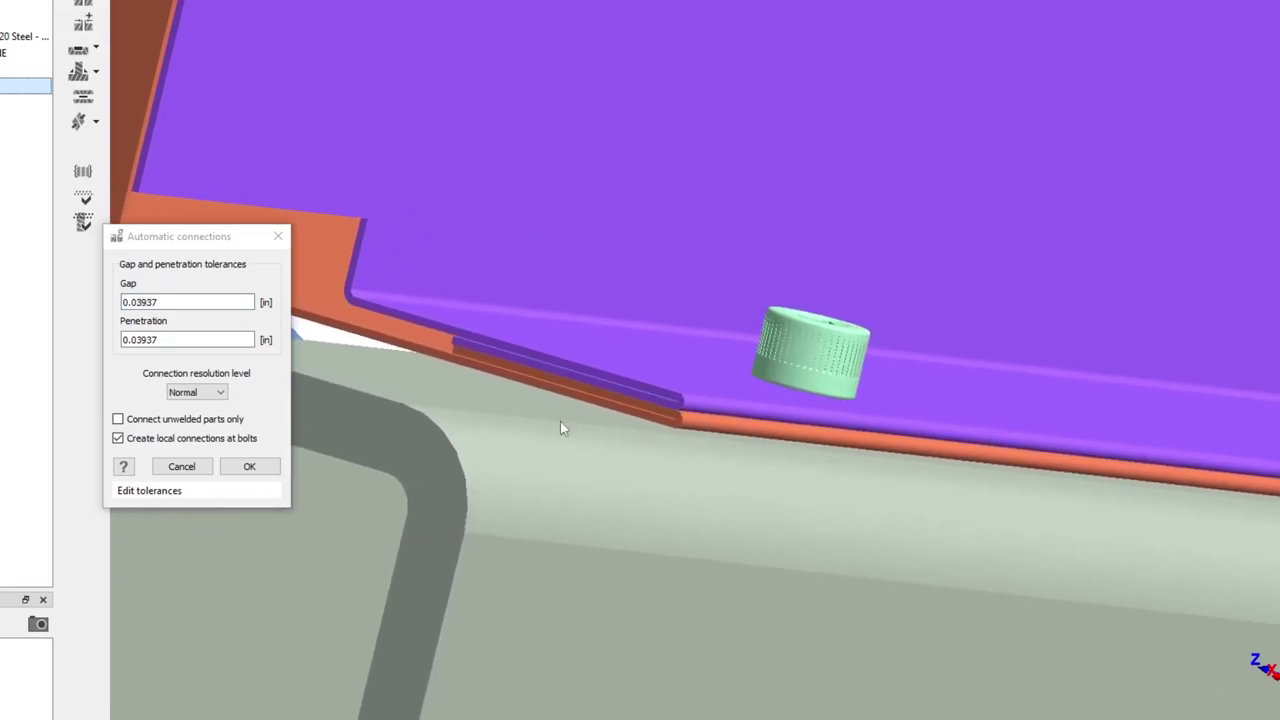
pyautogui.click(144, 301)
pyautogui.write('0.01')
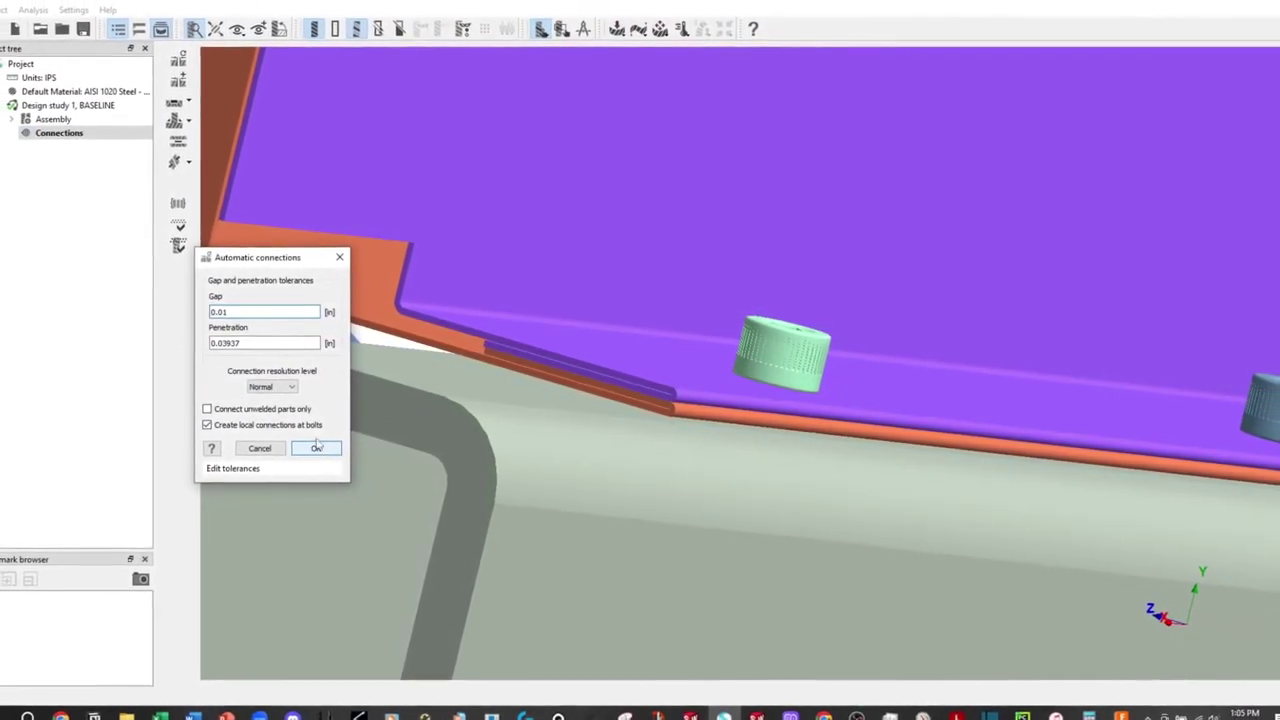
# Regenerate connections with the 0.01 in gap, turning the cart to show its purple side
pyautogui.click(312, 451)
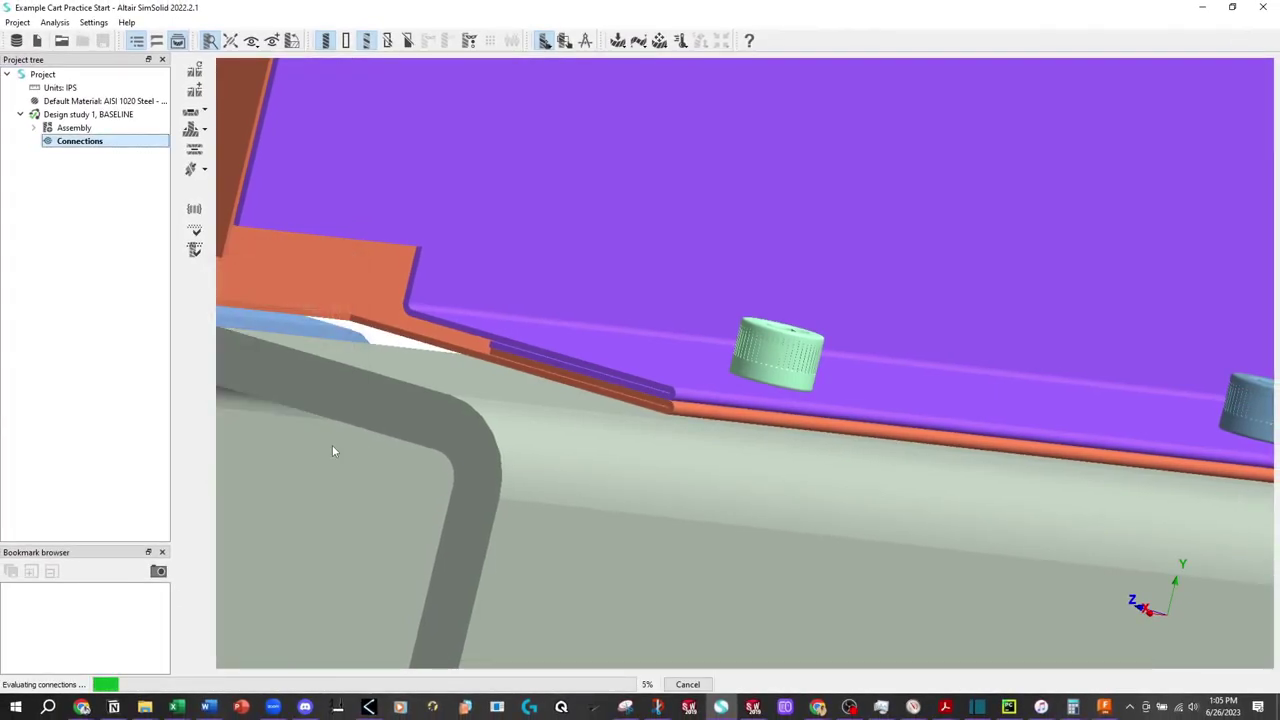
pyautogui.scroll(-2, 689, 480)
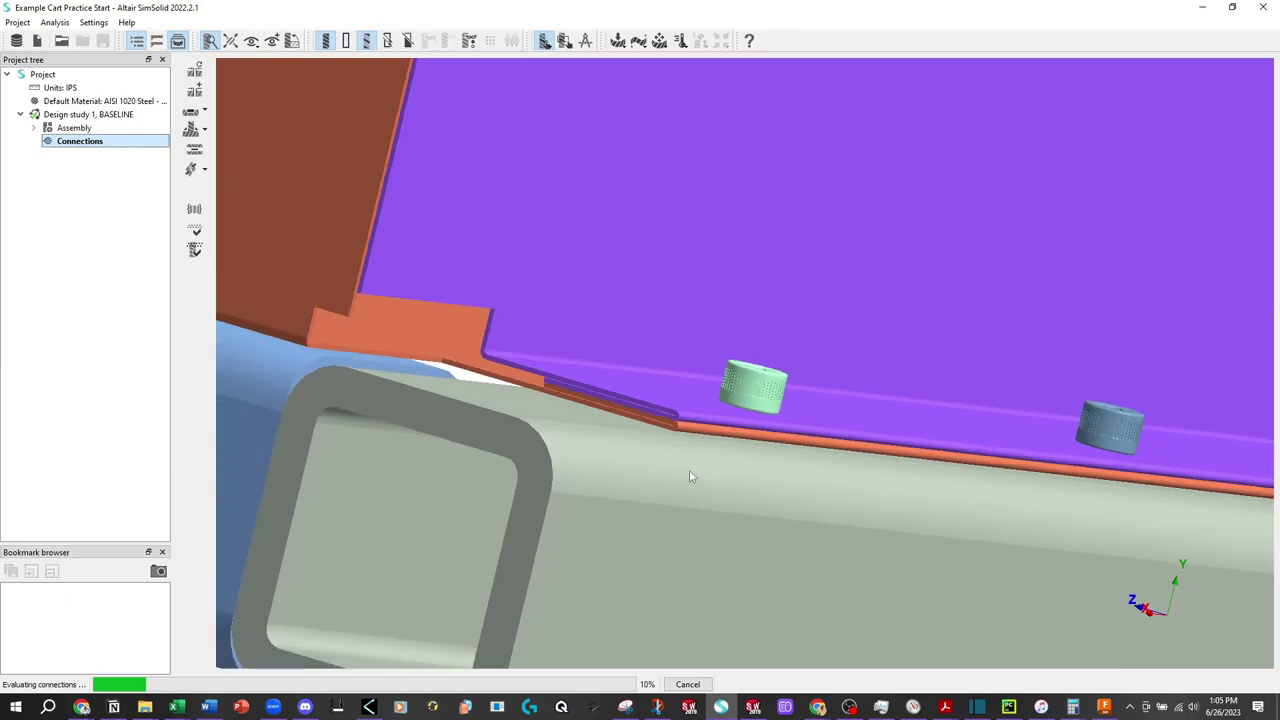
pyautogui.scroll(-2, 689, 476)
pyautogui.moveTo(689, 469); pyautogui.dragTo(533, 418)
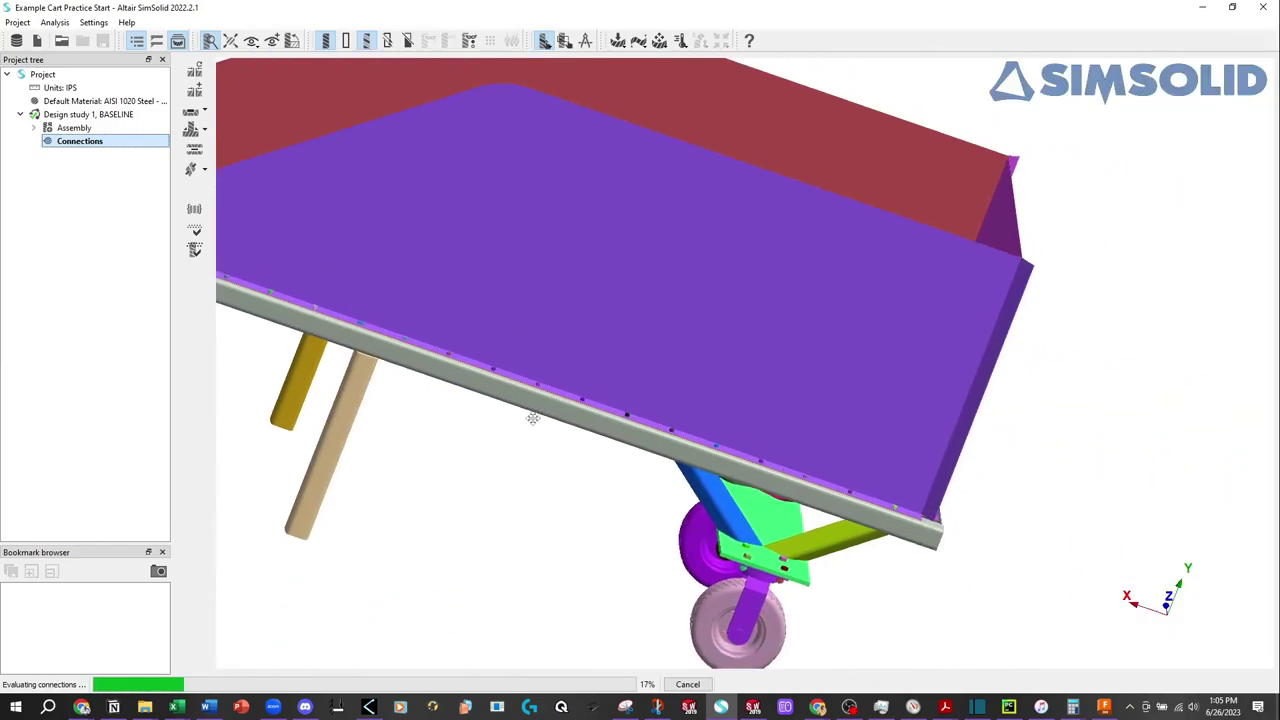
pyautogui.moveTo(1028, 394)
pyautogui.mouseDown()
pyautogui.moveTo(930, 371)
pyautogui.moveTo(1011, 420)
pyautogui.moveTo(977, 371)
pyautogui.moveTo(863, 360)
pyautogui.moveTo(893, 345)
pyautogui.moveTo(930, 353)
pyautogui.mouseUp()
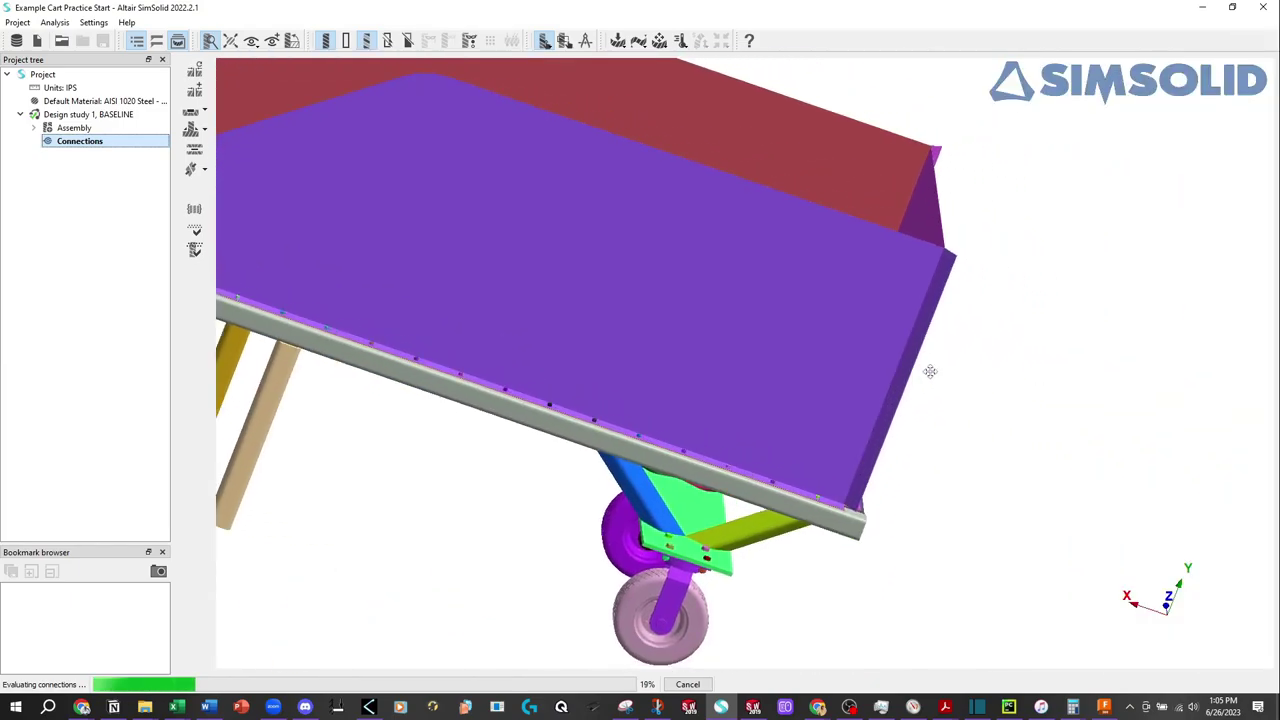
pyautogui.moveTo(916, 411)
pyautogui.mouseDown()
pyautogui.moveTo(686, 401)
pyautogui.moveTo(708, 414)
pyautogui.moveTo(688, 426)
pyautogui.moveTo(717, 396)
pyautogui.moveTo(720, 409)
pyautogui.moveTo(734, 371)
pyautogui.mouseUp()
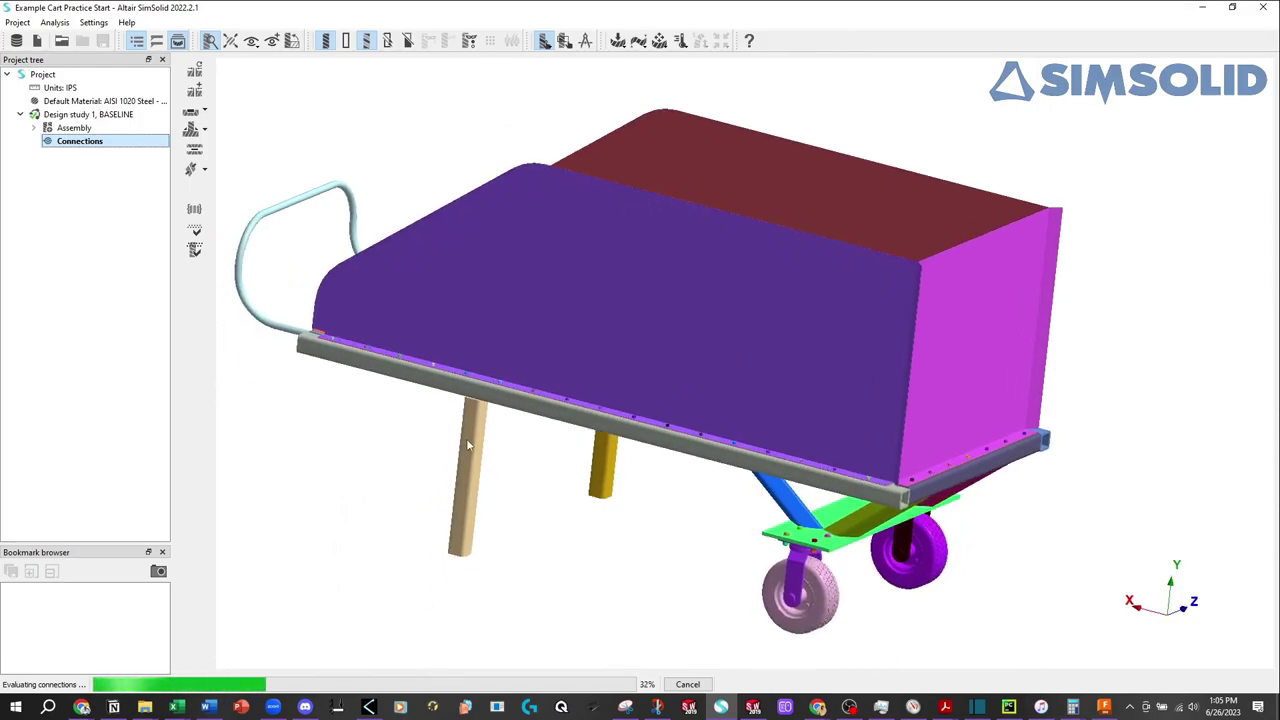
# Orbit to view the blue strut from below while the 3-group warning arrives
pyautogui.moveTo(466, 438)
pyautogui.mouseDown()
pyautogui.moveTo(710, 436)
pyautogui.moveTo(1045, 553)
pyautogui.mouseUp()
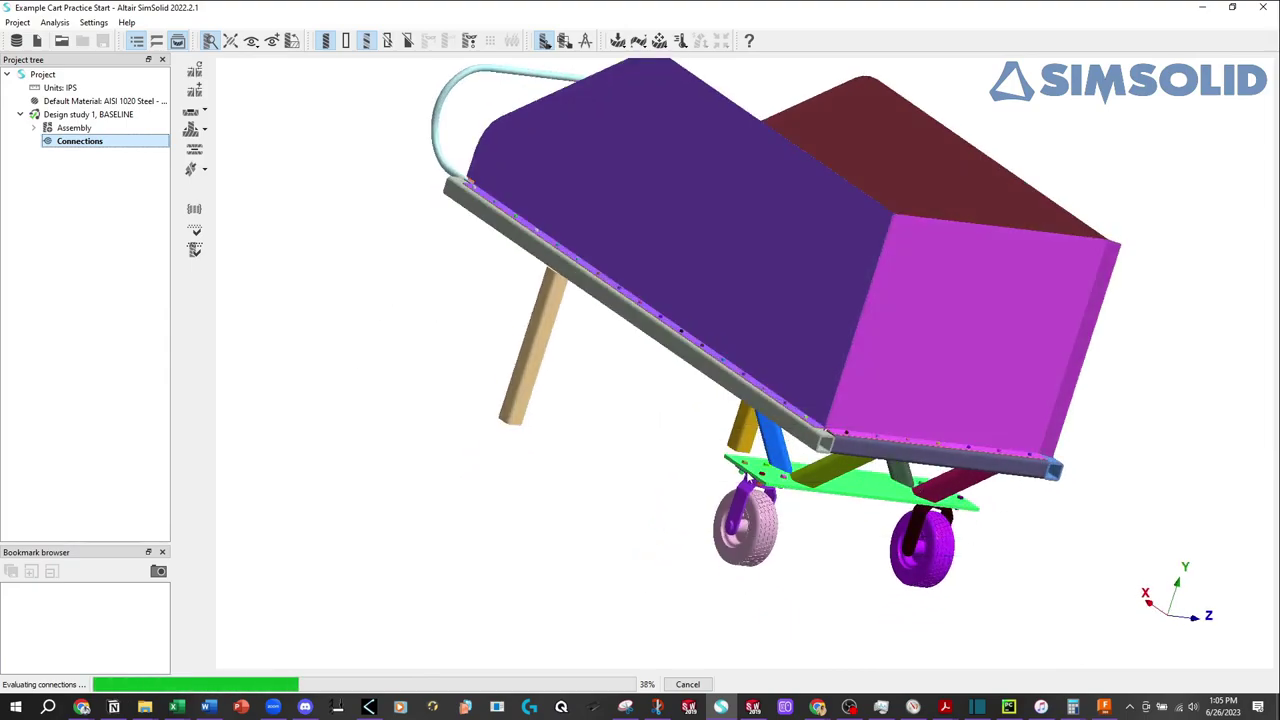
pyautogui.moveTo(750, 472); pyautogui.dragTo(756, 490)
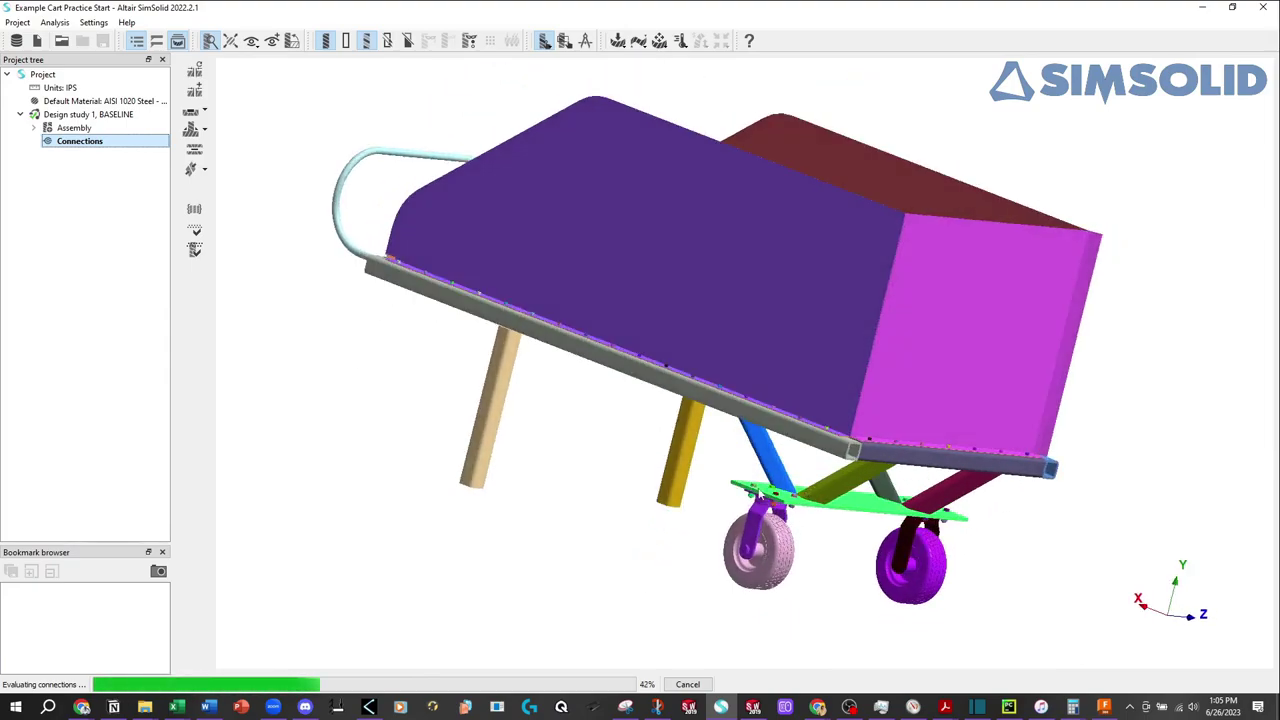
pyautogui.scroll(2, 756, 490)
pyautogui.scroll(2, 752, 488)
pyautogui.scroll(2, 748, 486)
pyautogui.scroll(2, 745, 485)
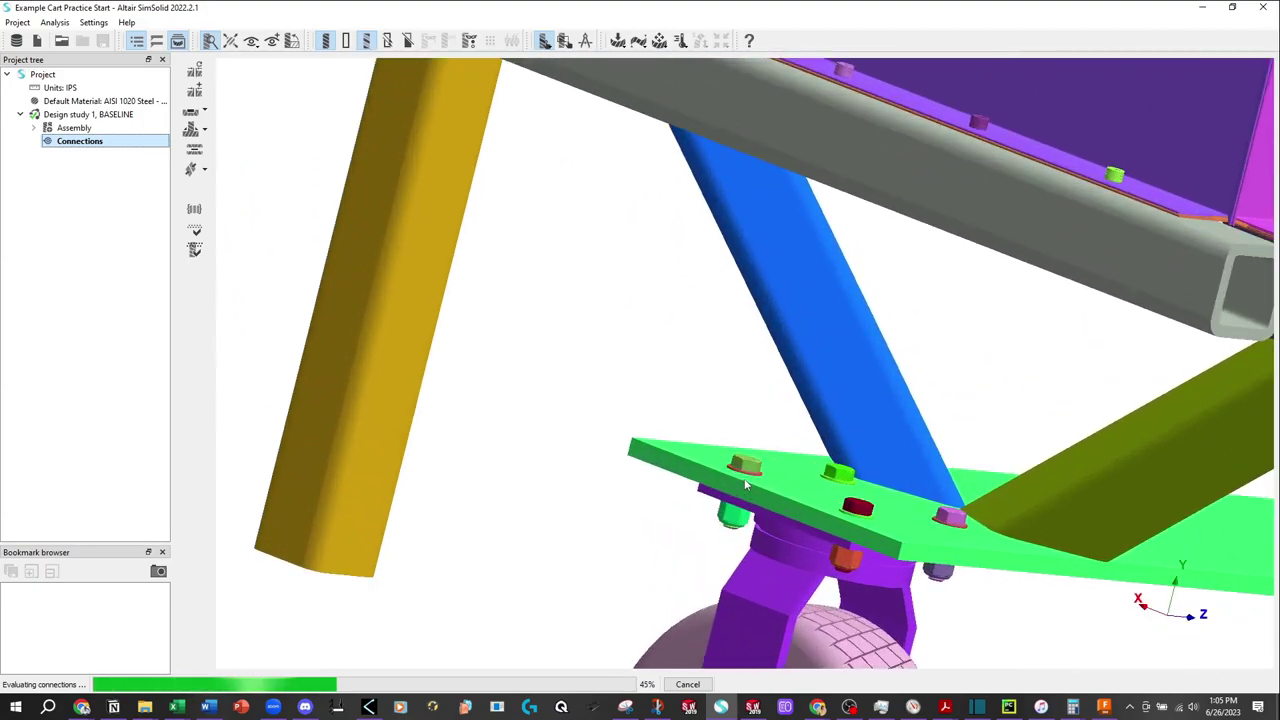
pyautogui.moveTo(745, 485)
pyautogui.mouseDown()
pyautogui.moveTo(777, 445)
pyautogui.moveTo(727, 562)
pyautogui.mouseUp()
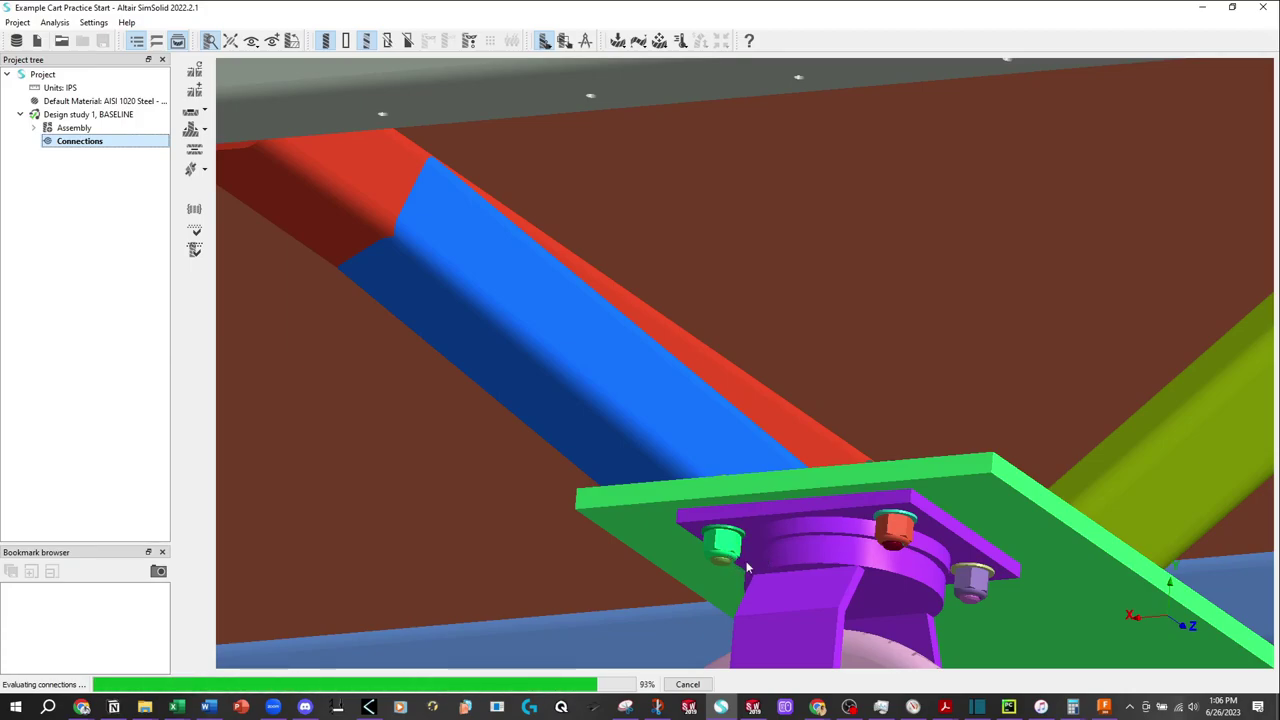
pyautogui.scroll(-2, 746, 567)
pyautogui.scroll(-2, 746, 567)
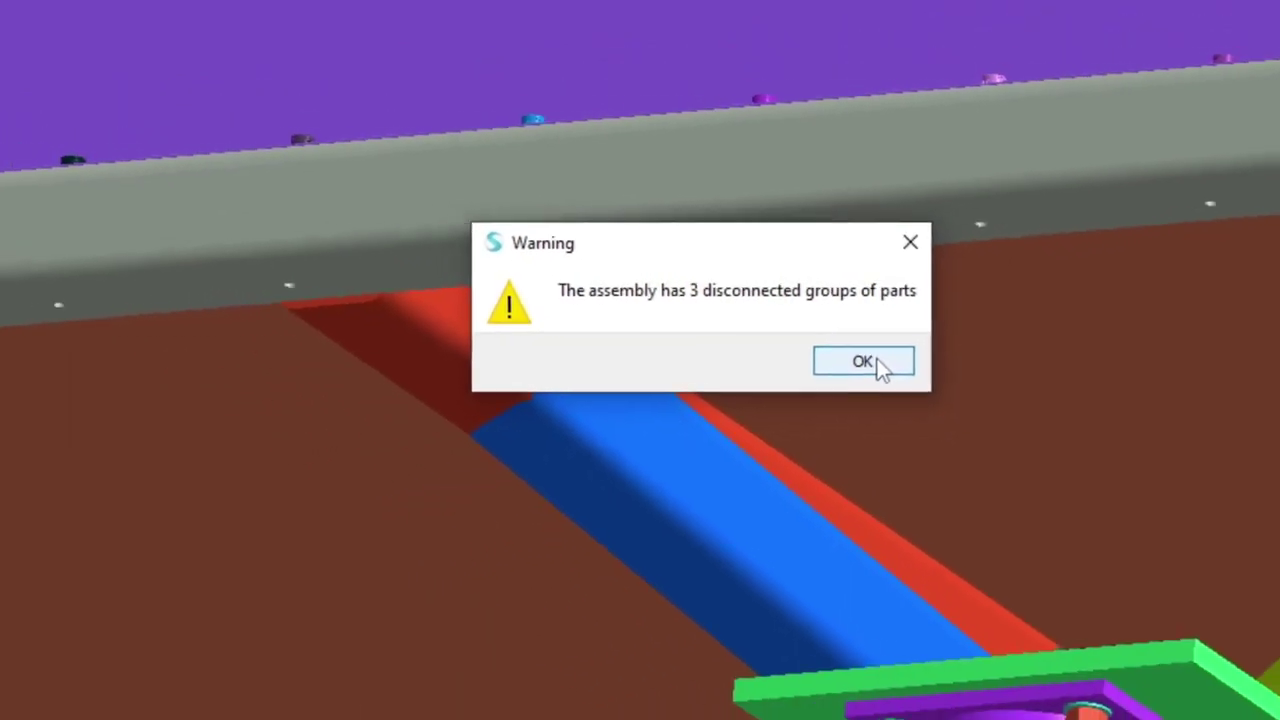
# Dismiss the warning to list disconnected groups and view the whole cart
pyautogui.click(877, 358)
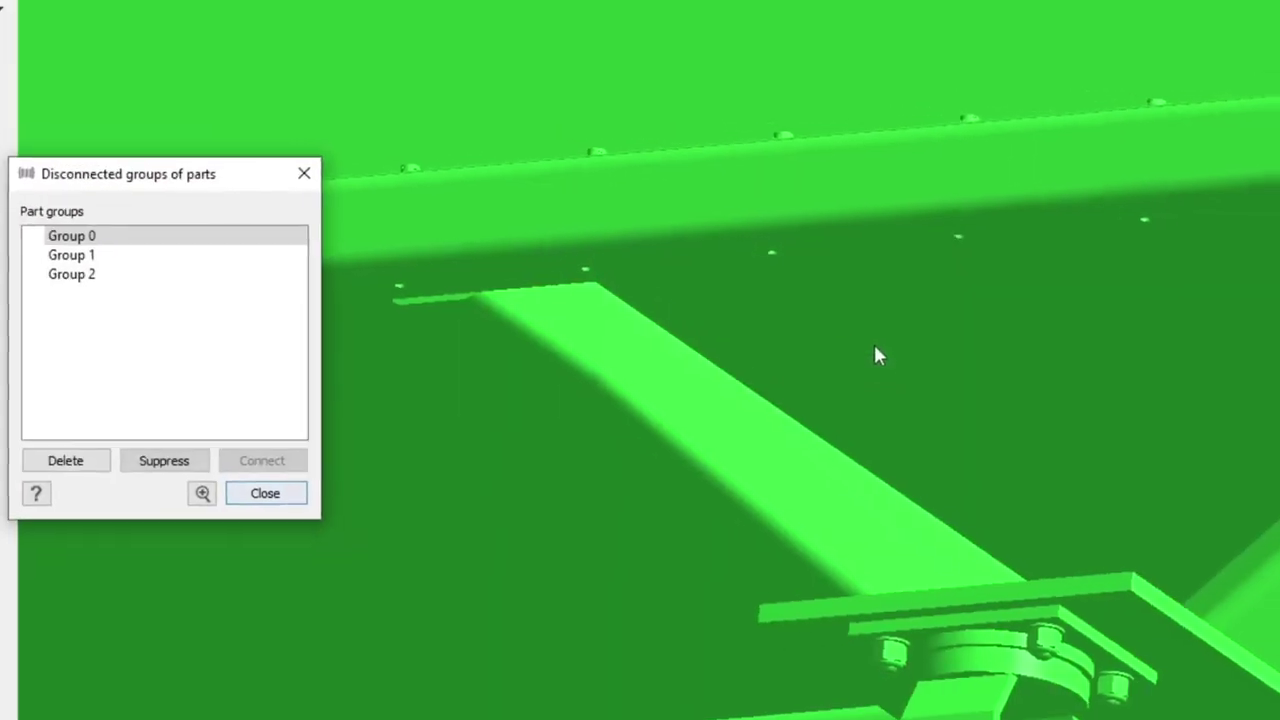
pyautogui.scroll(-3, 896, 400)
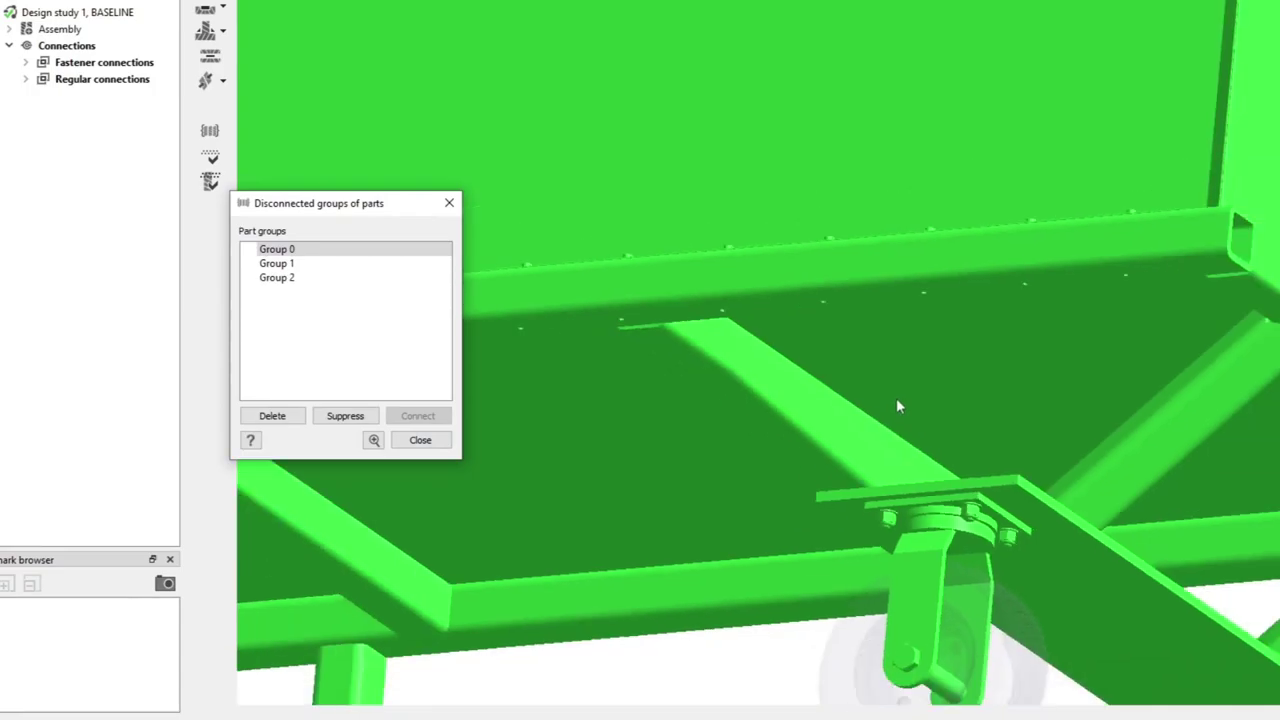
pyautogui.scroll(-3, 900, 402)
pyautogui.scroll(-5, 903, 404)
pyautogui.moveTo(977, 580); pyautogui.dragTo(954, 606, button='middle')
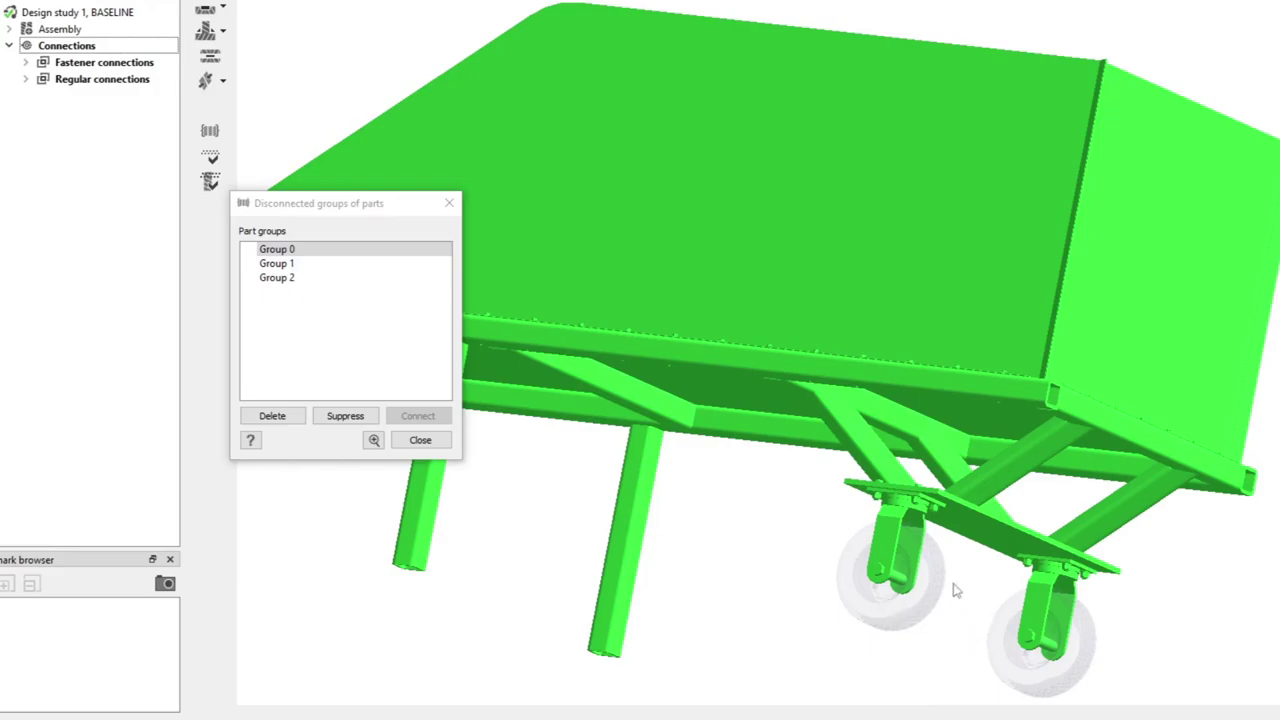
# Suppress disconnected wheel Groups 1 and 2, then close the groups list
pyautogui.click(303, 263)
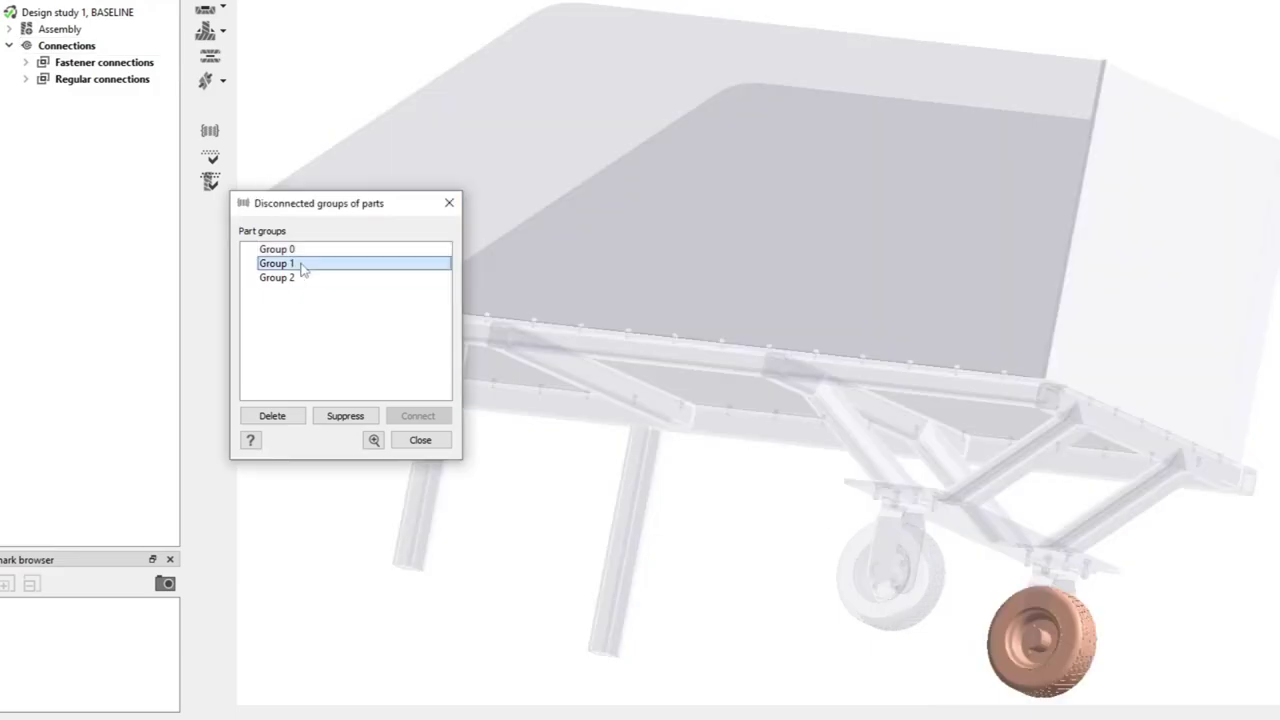
pyautogui.click(345, 416)
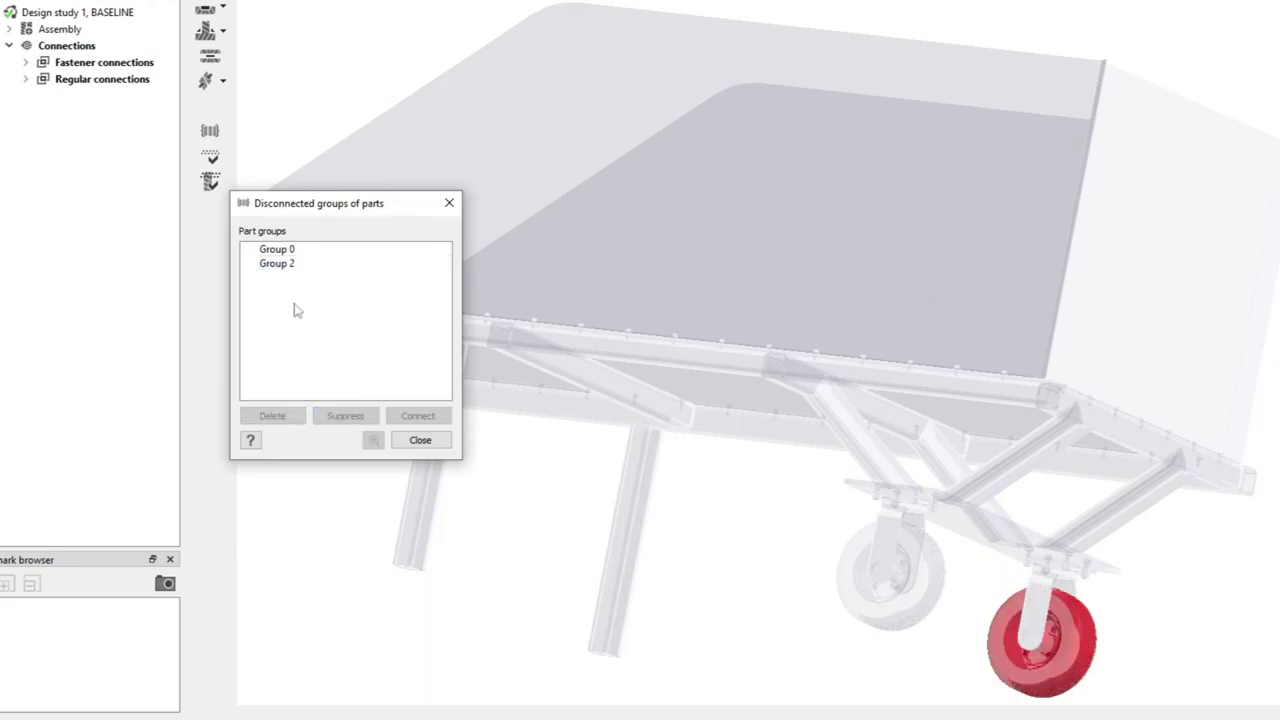
pyautogui.click(290, 263)
pyautogui.click(345, 416)
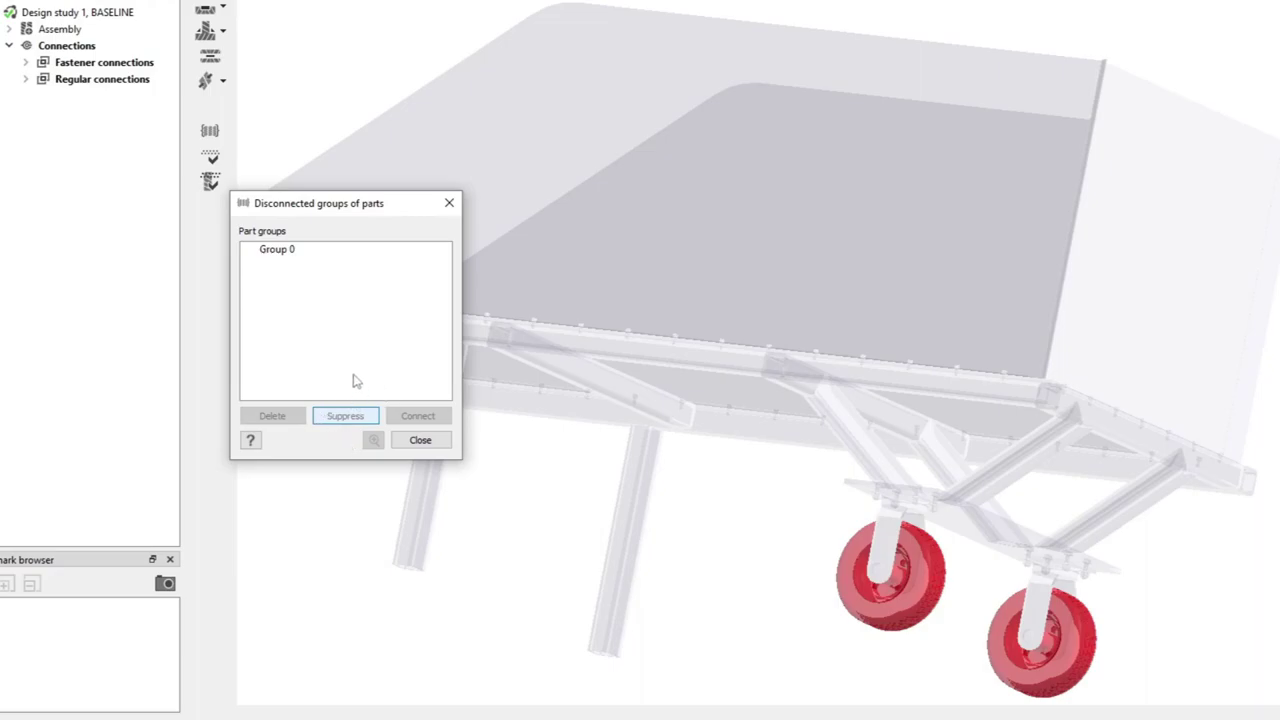
pyautogui.click(420, 441)
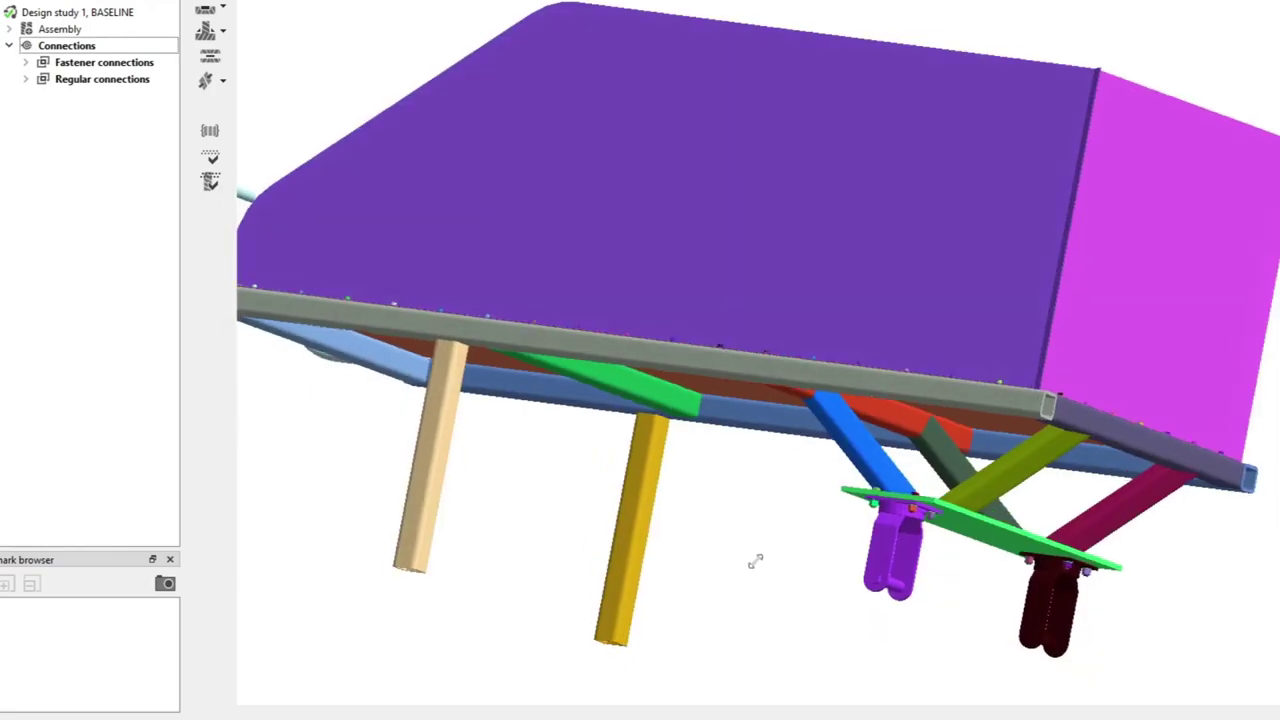
# Expand the regular and fastener connection lists in the Project tree
pyautogui.moveTo(707, 540); pyautogui.dragTo(726, 583, button='middle')
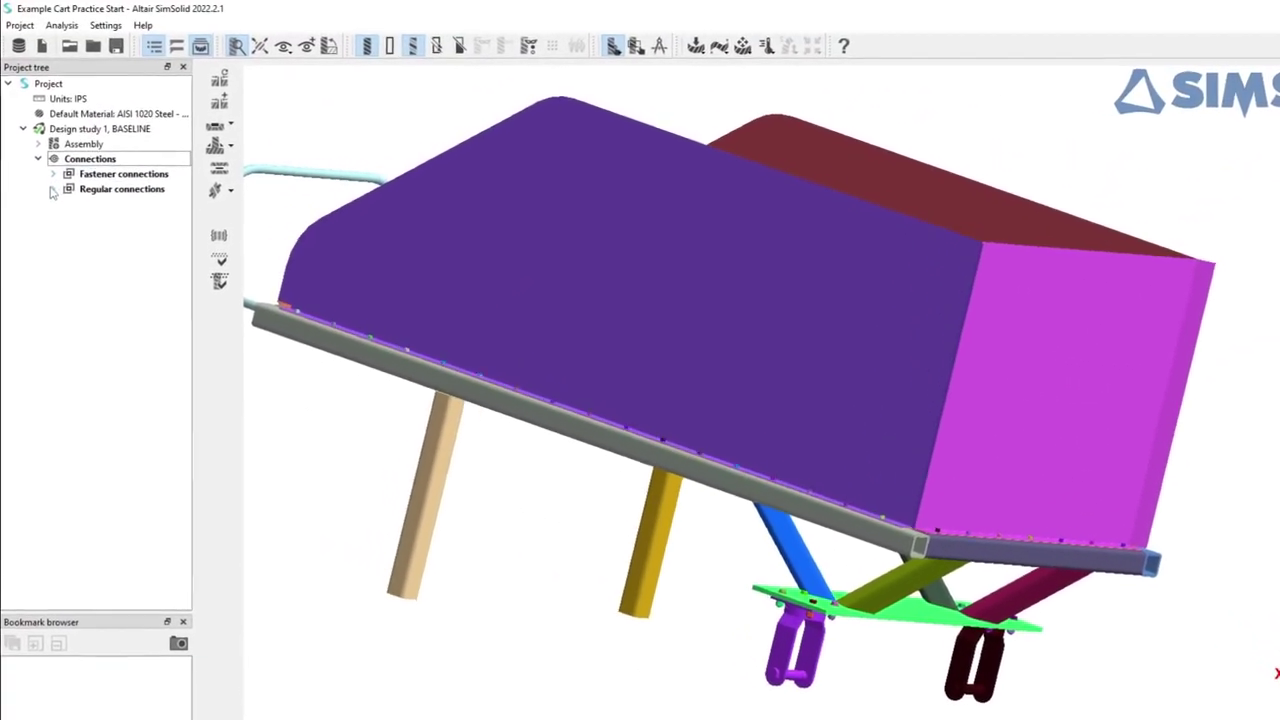
pyautogui.click(59, 208)
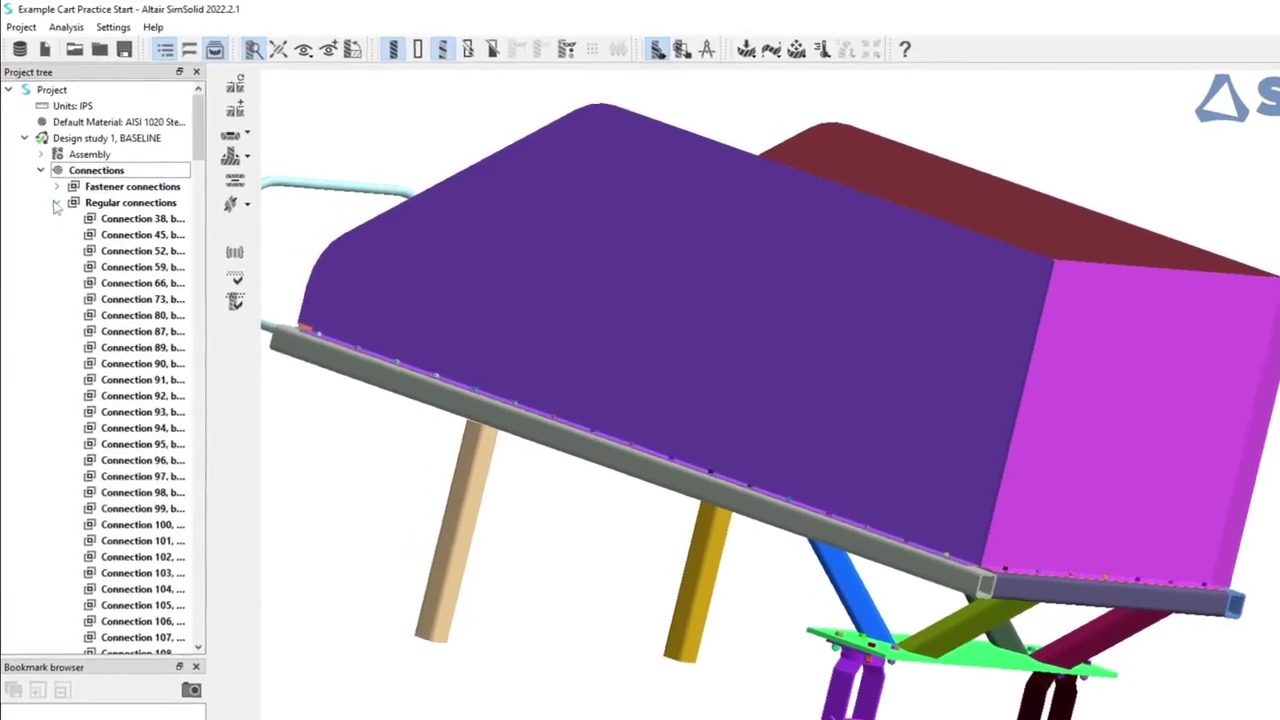
pyautogui.click(59, 194)
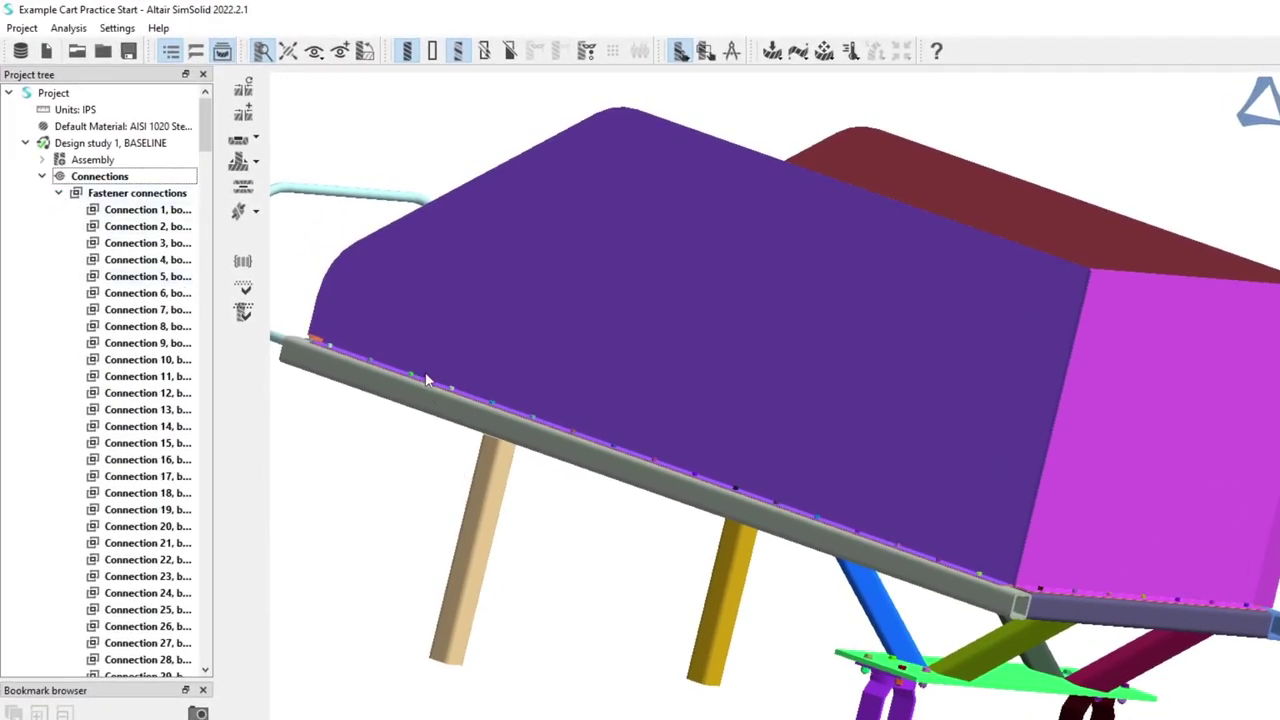
# Zoom in and back out on the side rail bolts
pyautogui.scroll(2, 430, 382)
pyautogui.scroll(2, 449, 388)
pyautogui.scroll(2, 452, 392)
pyautogui.scroll(2, 460, 402)
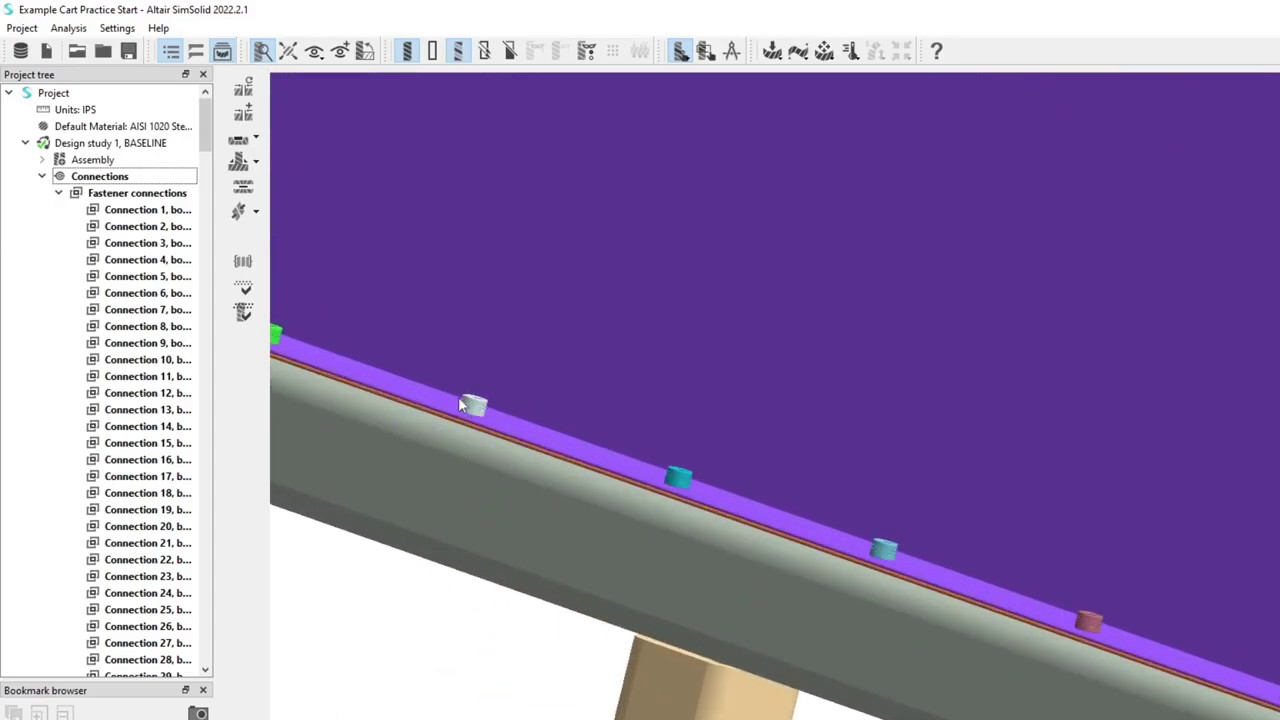
pyautogui.scroll(2, 460, 404)
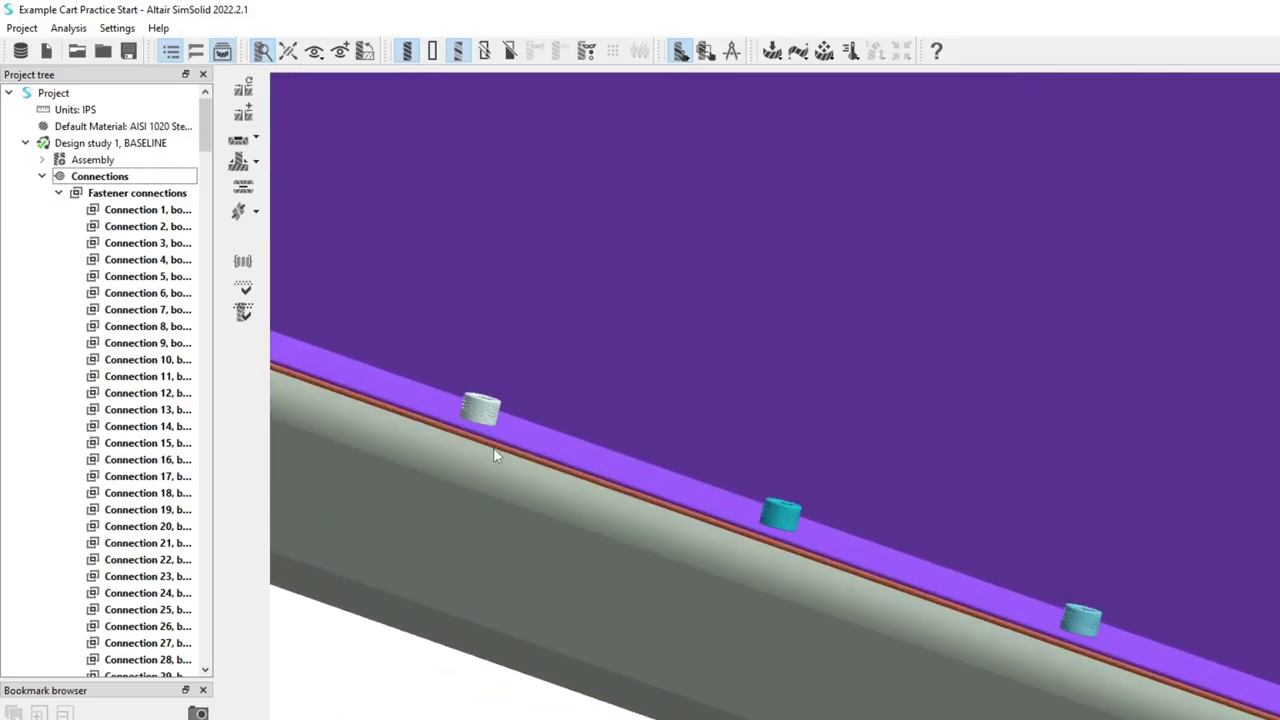
pyautogui.scroll(-2, 500, 458)
pyautogui.scroll(-2, 453, 437)
pyautogui.scroll(-2, 453, 428)
pyautogui.scroll(-2, 457, 431)
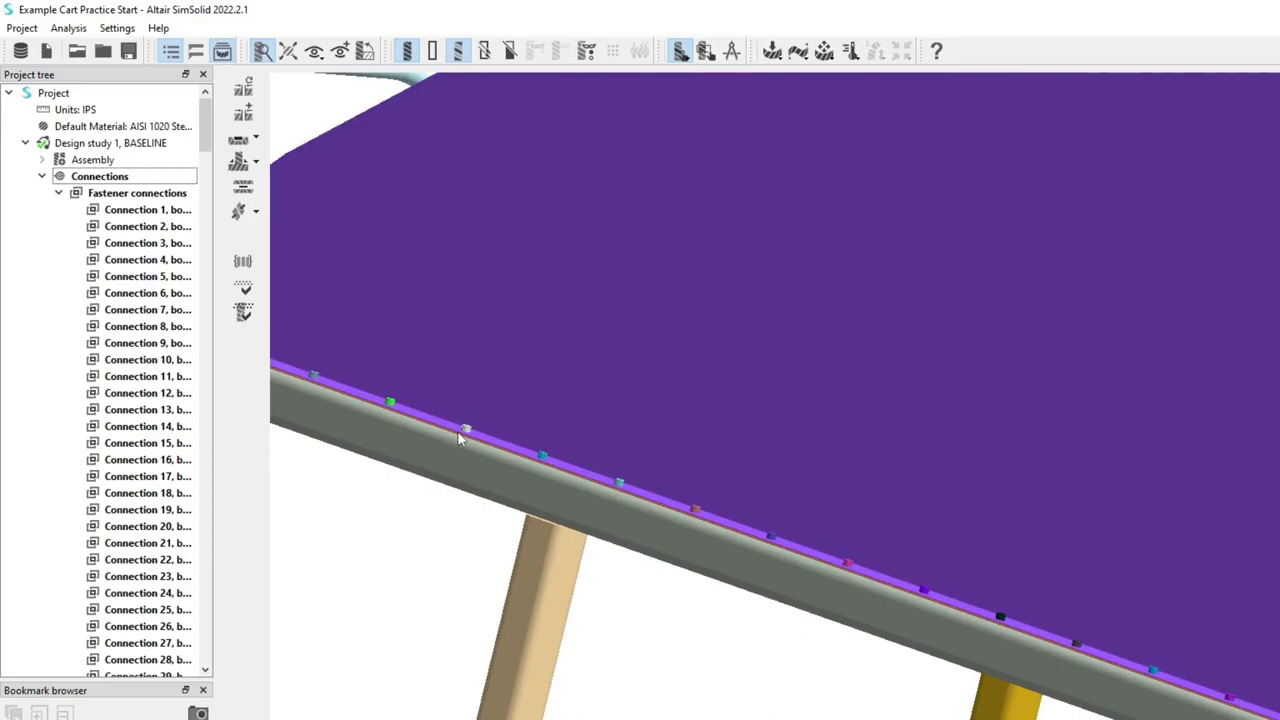
pyautogui.scroll(-3, 457, 431)
# Pan the rail and green plate into view and rotate toward the casters
pyautogui.moveTo(995, 672)
pyautogui.mouseDown(button='right')
pyautogui.moveTo(866, 551)
pyautogui.moveTo(692, 568)
pyautogui.moveTo(814, 529)
pyautogui.moveTo(831, 557)
pyautogui.moveTo(857, 560)
pyautogui.moveTo(838, 540)
pyautogui.mouseUp(button='right')
pyautogui.moveTo(206, 136)
pyautogui.mouseDown()
pyautogui.moveTo(208, 232)
pyautogui.moveTo(206, 133)
pyautogui.mouseUp()
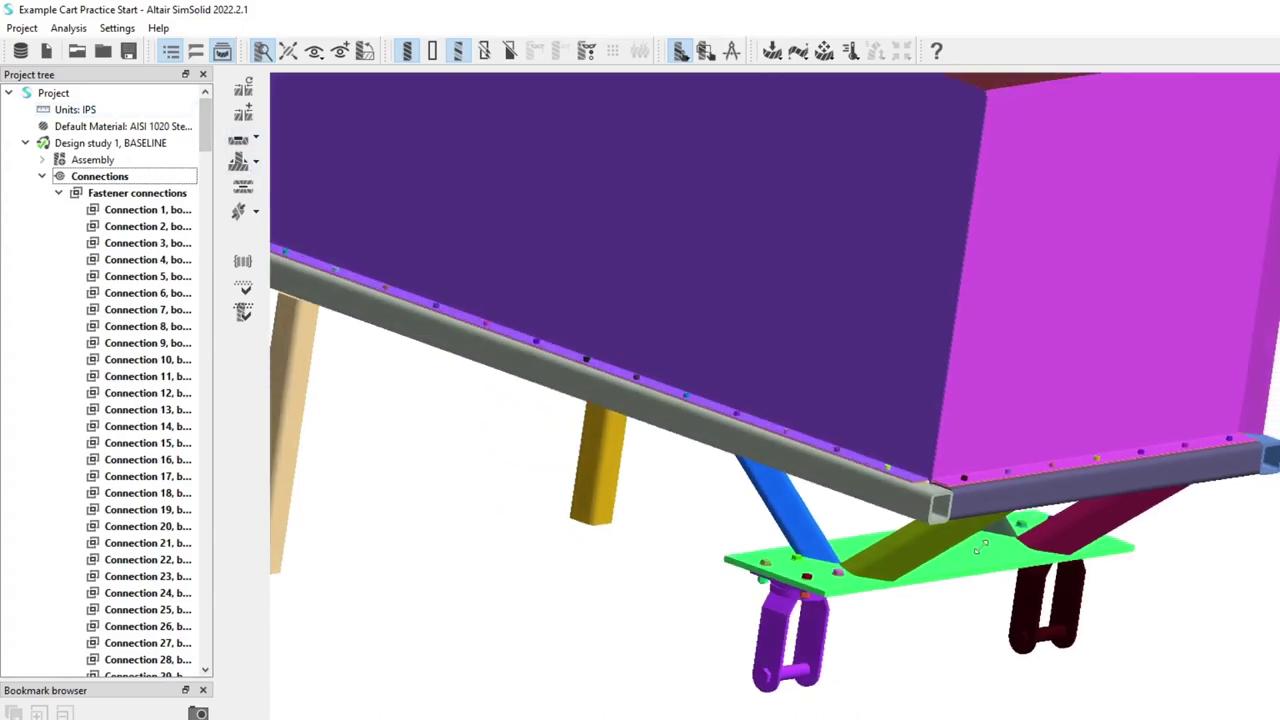
pyautogui.moveTo(1062, 490); pyautogui.dragTo(955, 522, button='middle')
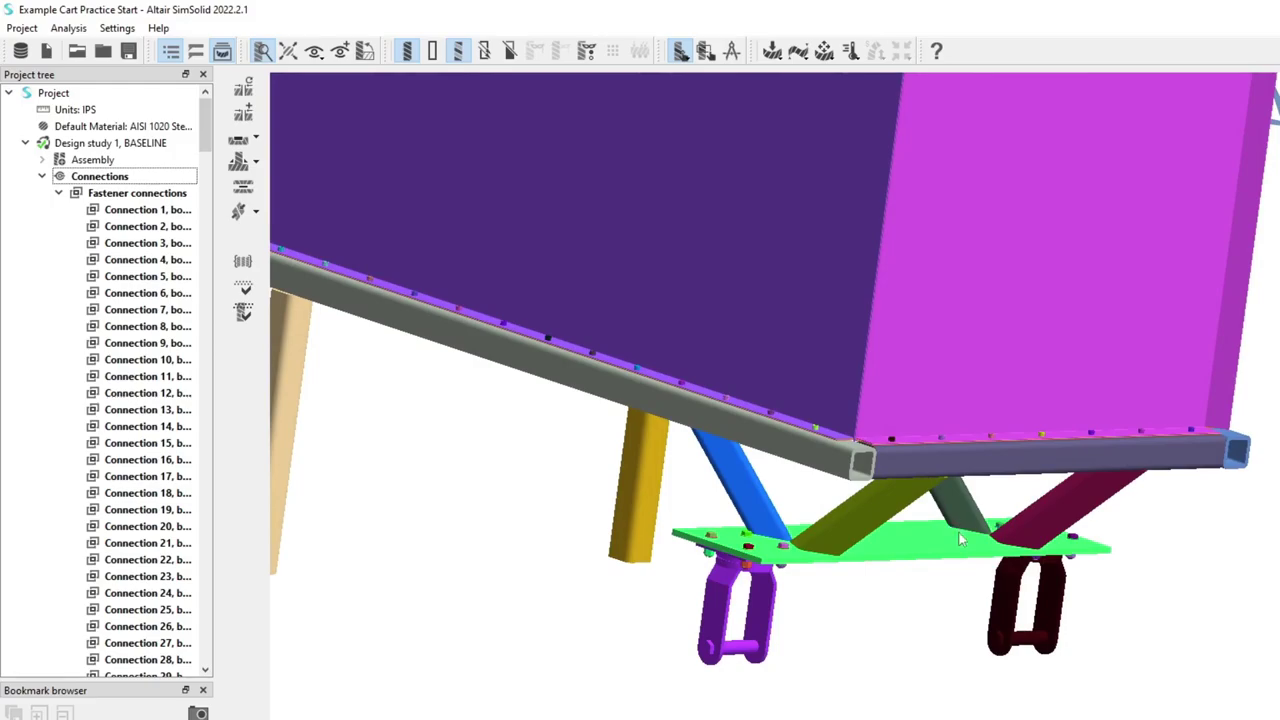
# Isolate Connection 1's fastener and zoom the view onto its nut
pyautogui.click(150, 208)
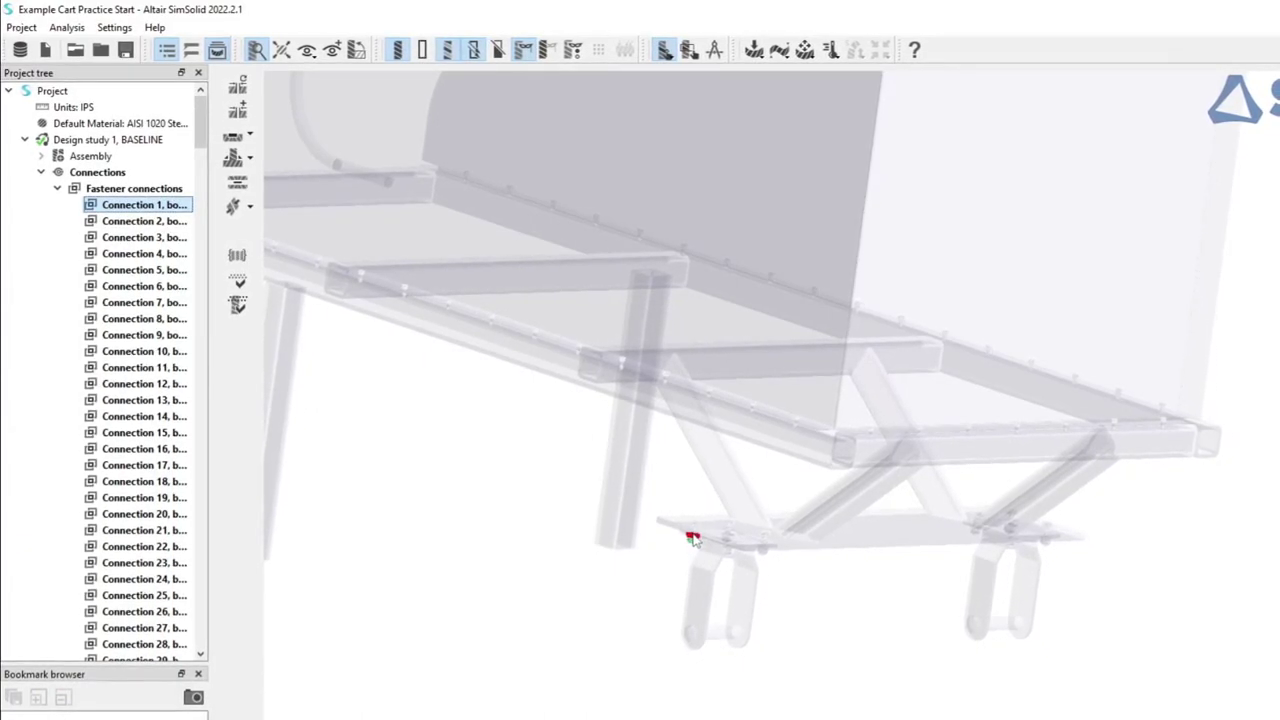
pyautogui.scroll(2, 691, 537)
pyautogui.scroll(2, 548, 586)
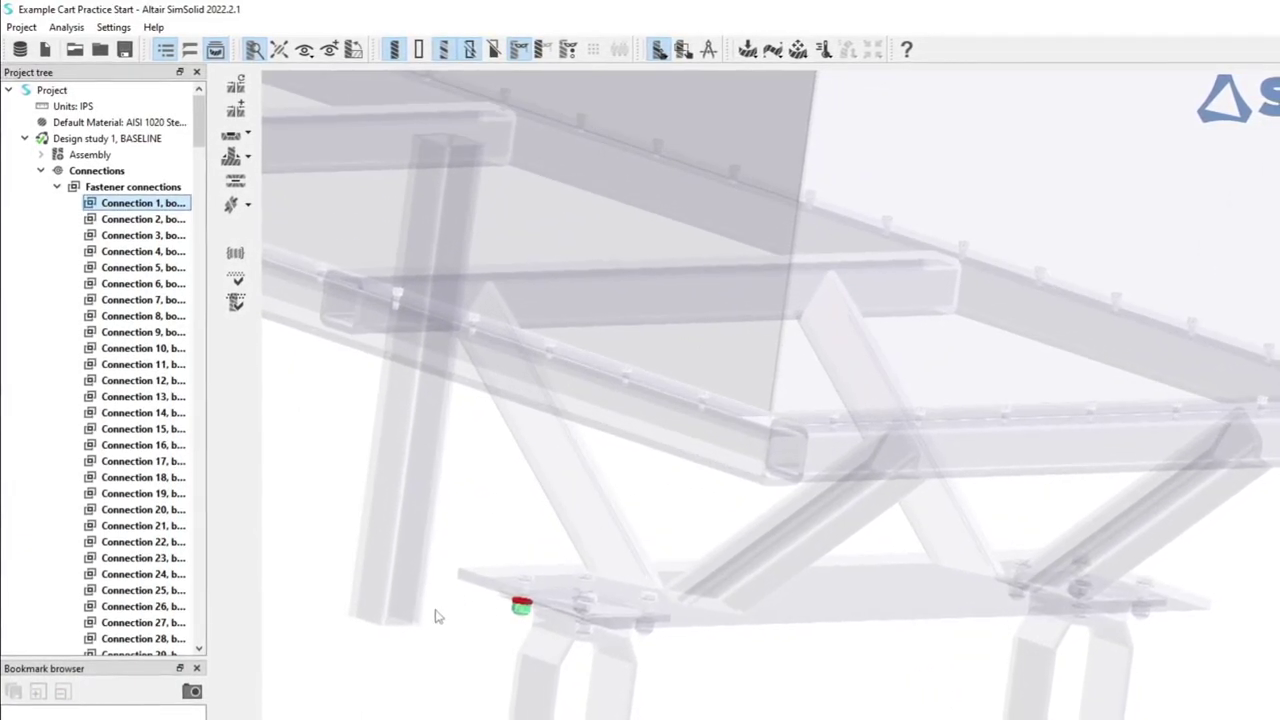
pyautogui.moveTo(437, 616); pyautogui.dragTo(571, 503, button='right')
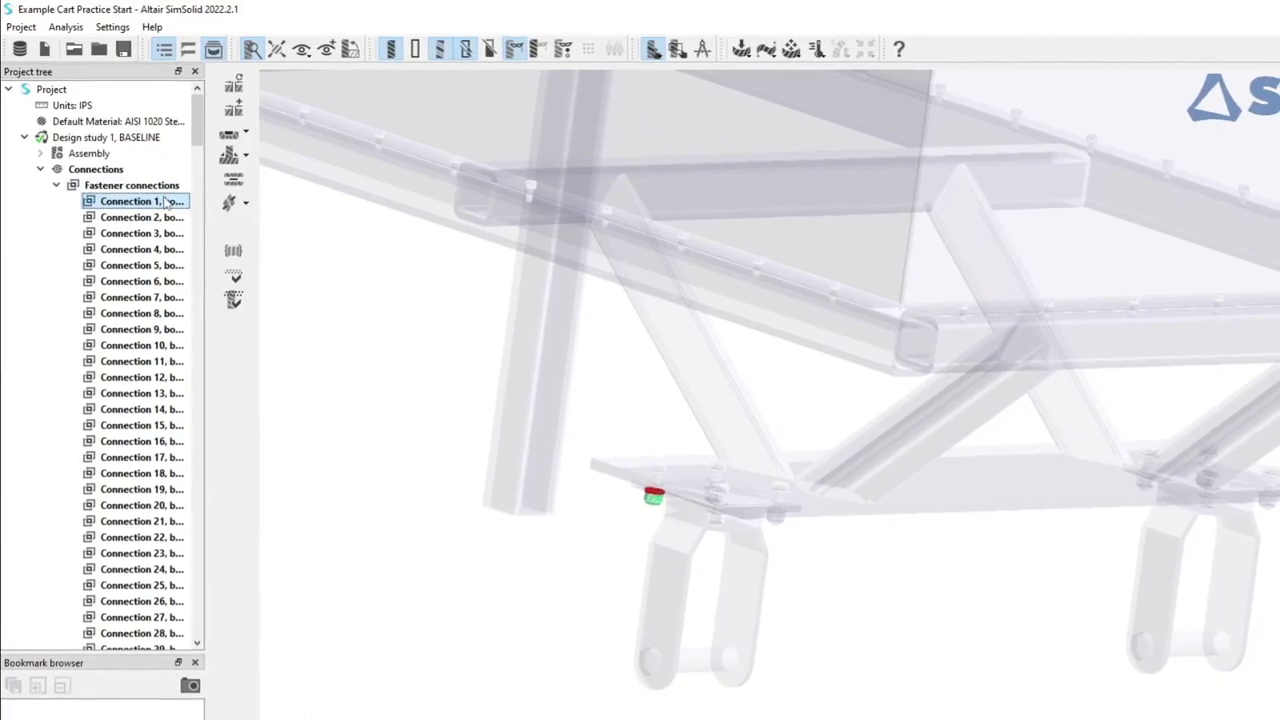
pyautogui.rightClick(165, 201)
pyautogui.click(228, 293)
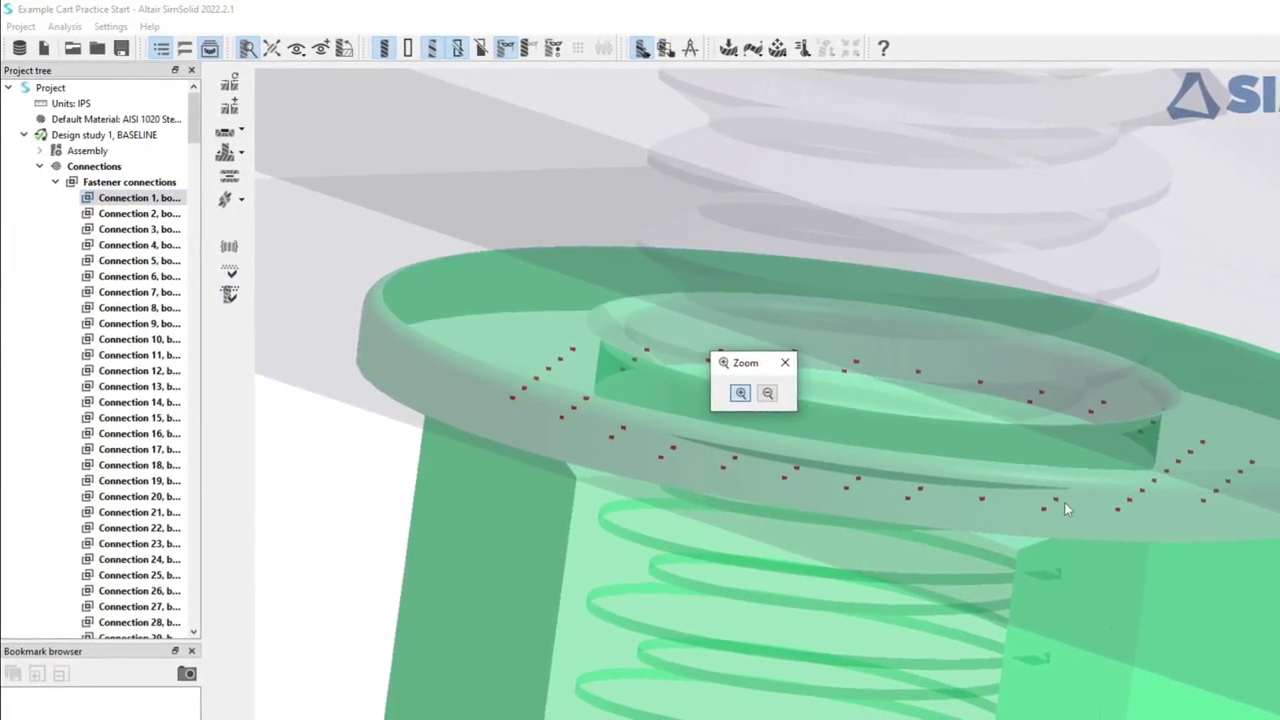
pyautogui.scroll(-4, 1022, 490)
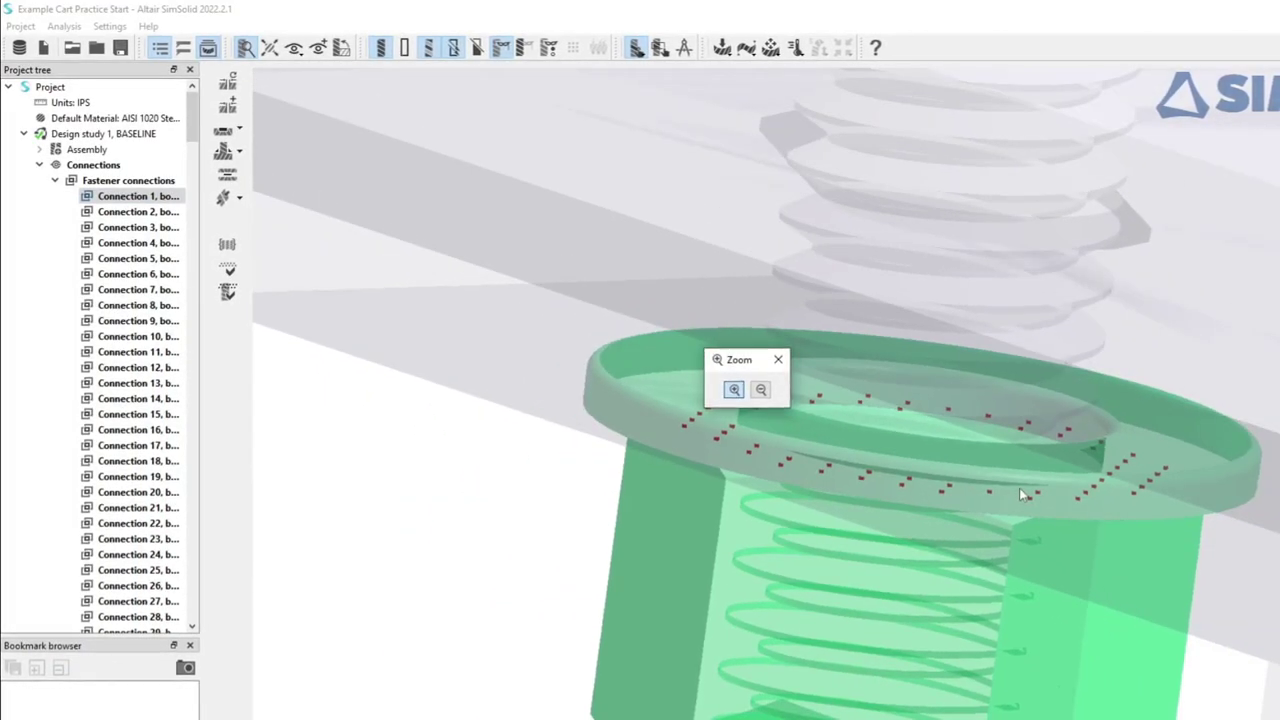
pyautogui.scroll(-3, 1020, 490)
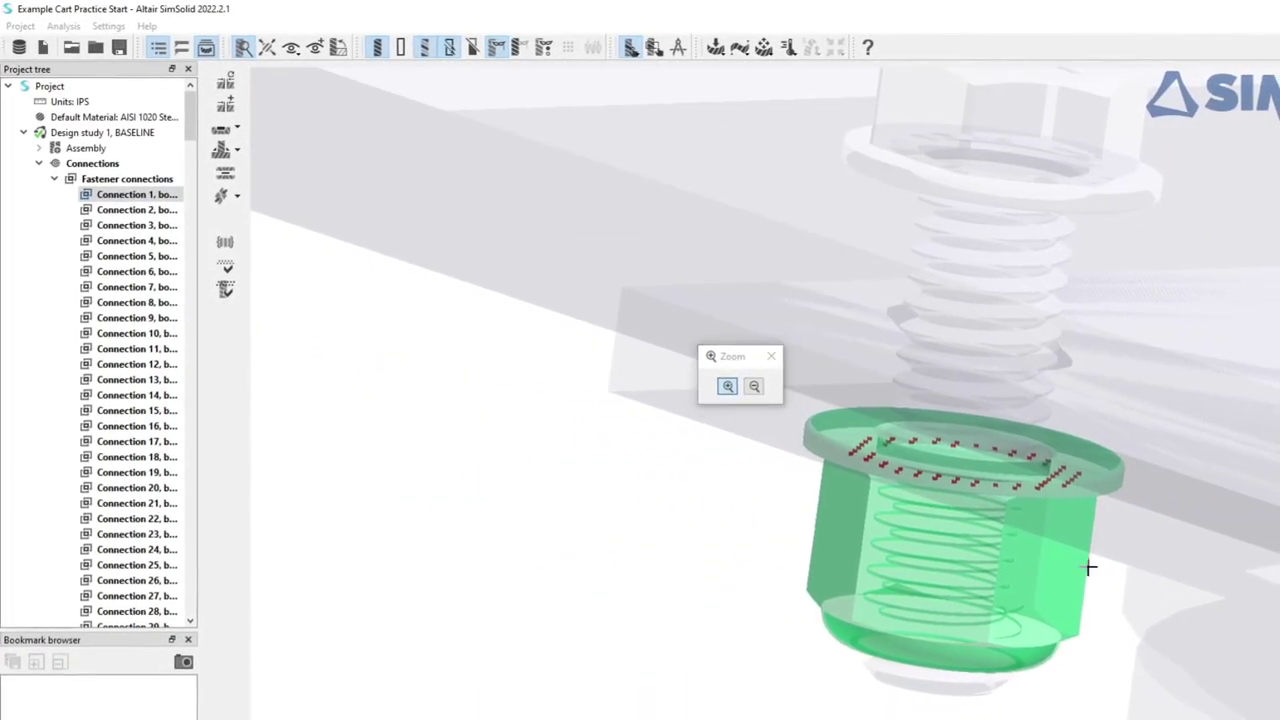
pyautogui.moveTo(1090, 567); pyautogui.dragTo(838, 432, button='right')
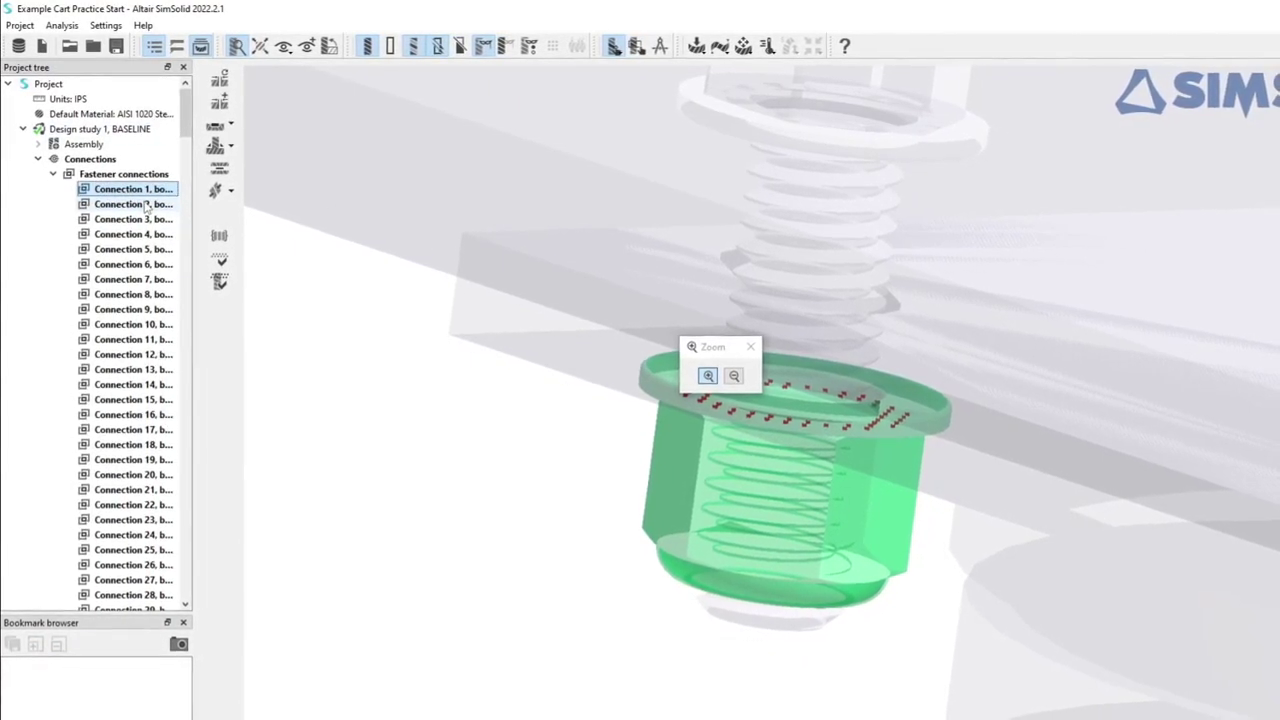
# Inspect Connections 2, 3 and 4 in the model
pyautogui.click(146, 205)
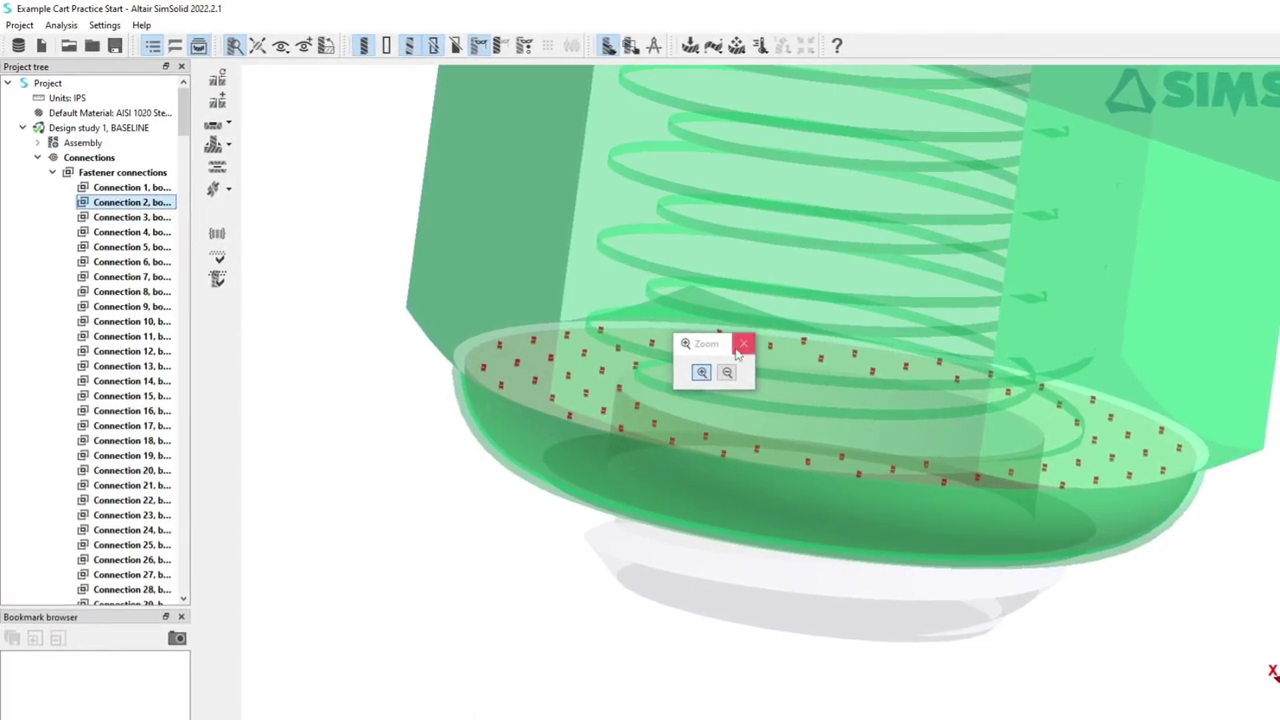
pyautogui.moveTo(730, 345); pyautogui.dragTo(391, 655)
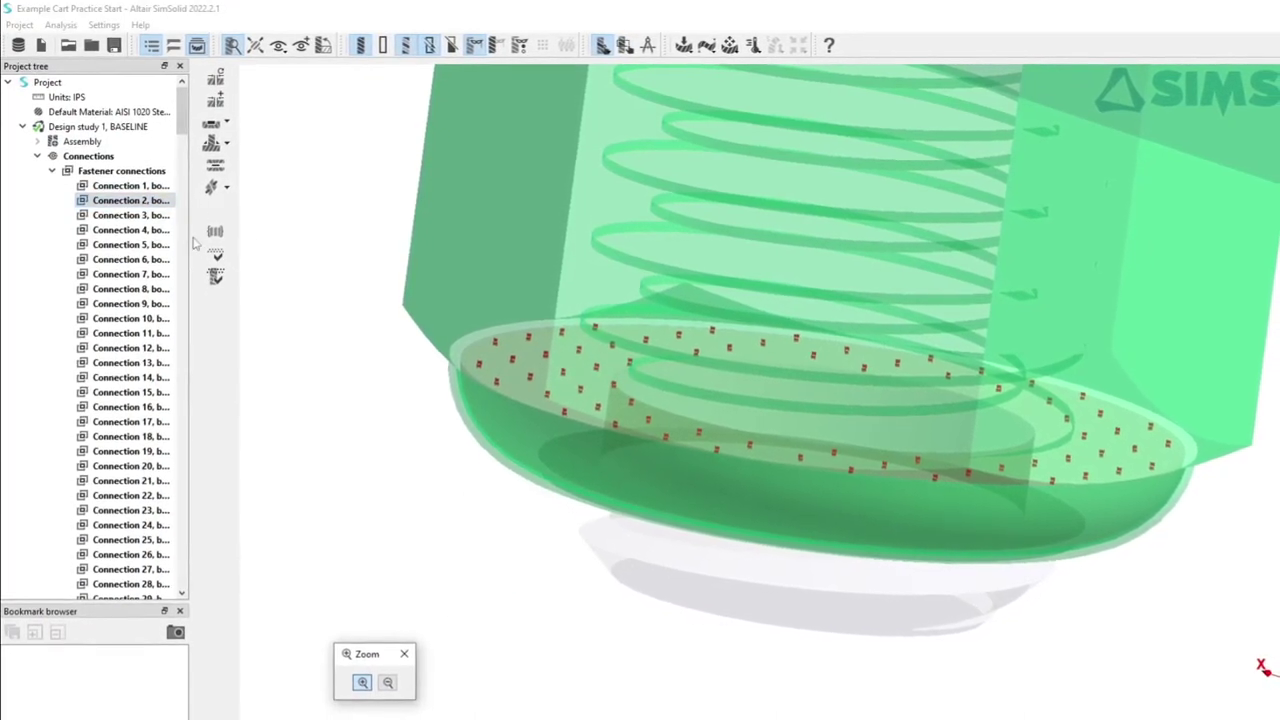
pyautogui.click(145, 215)
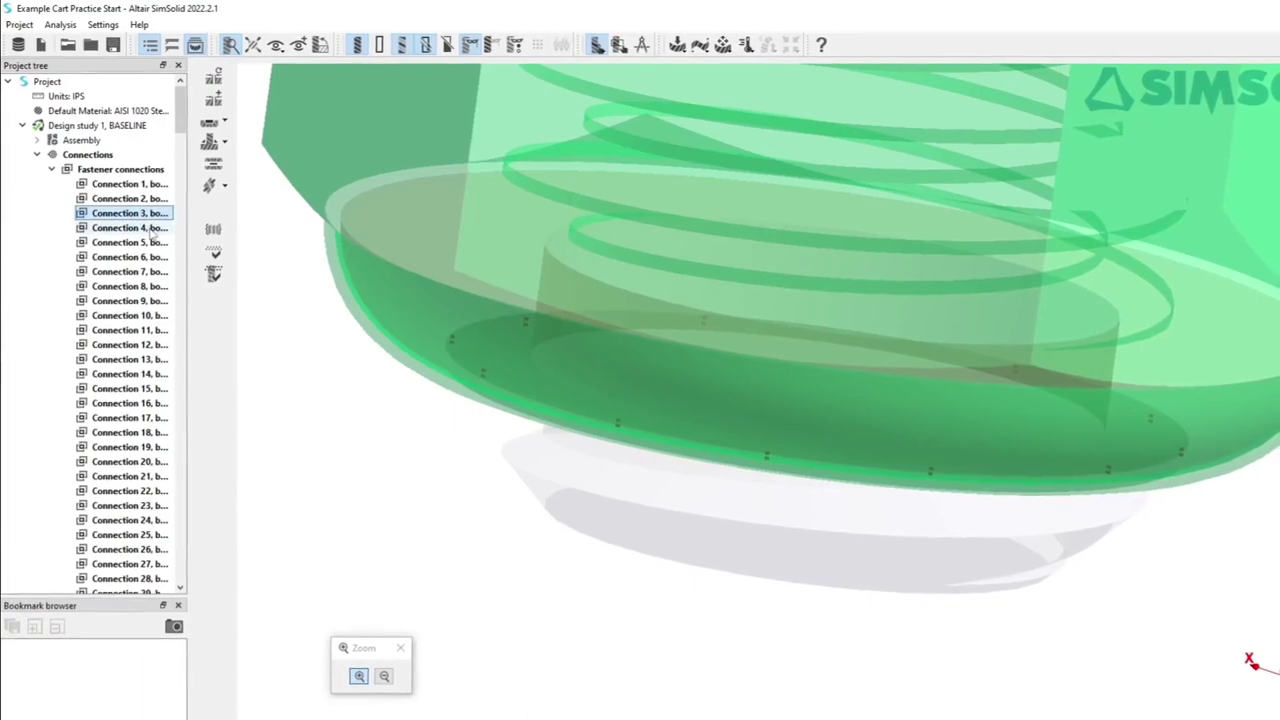
pyautogui.click(151, 229)
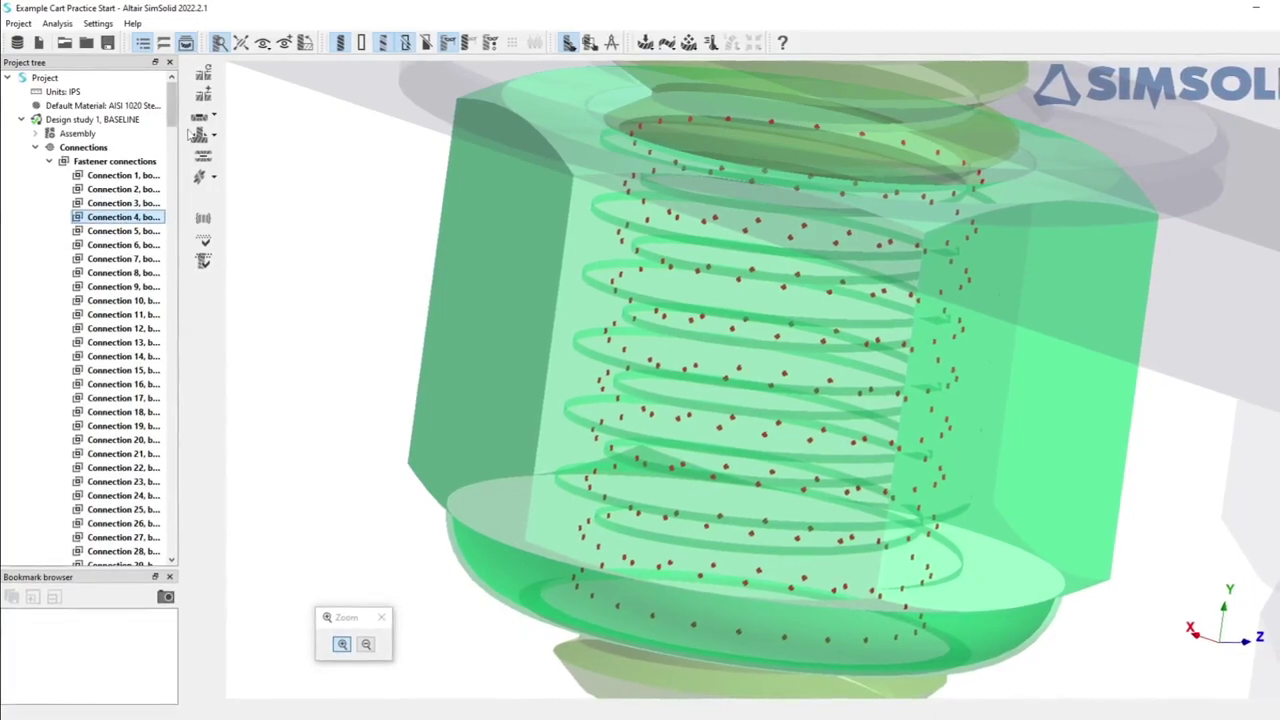
# Widen the project tree to show full names and orbit around the nut
pyautogui.moveTo(178, 176); pyautogui.dragTo(228, 176)
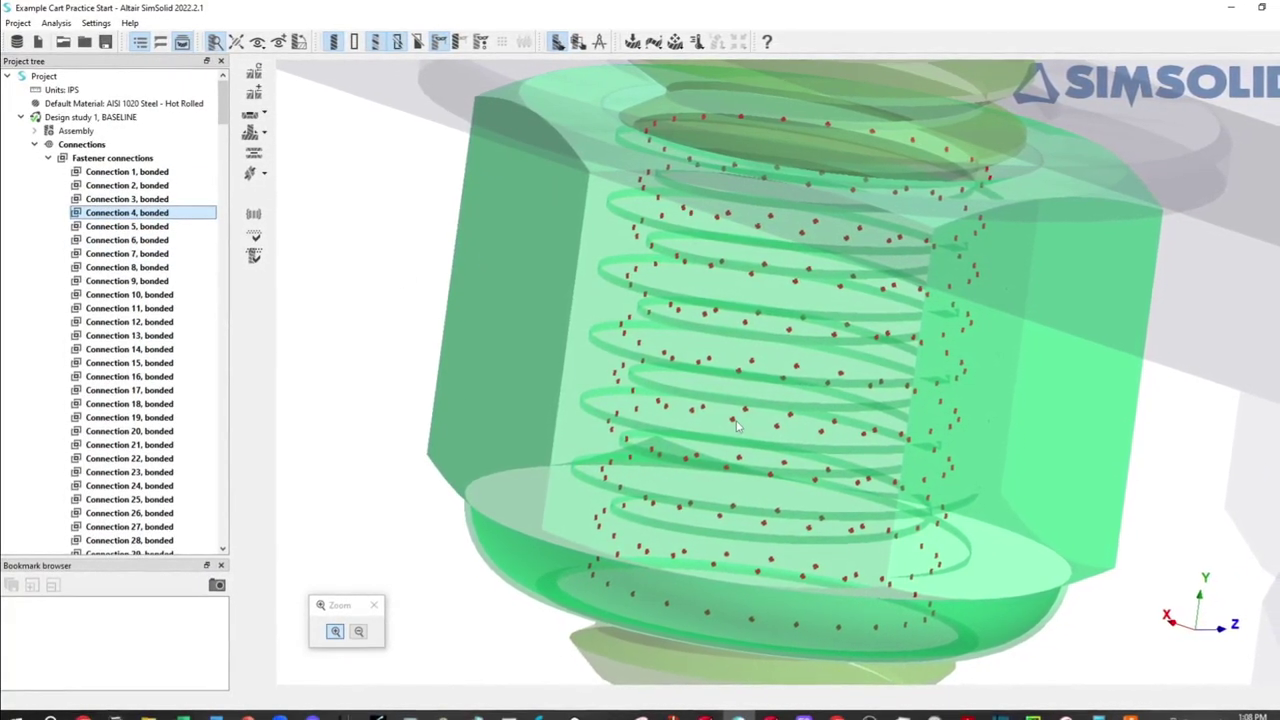
pyautogui.scroll(-3, 959, 345)
pyautogui.scroll(-3, 959, 345)
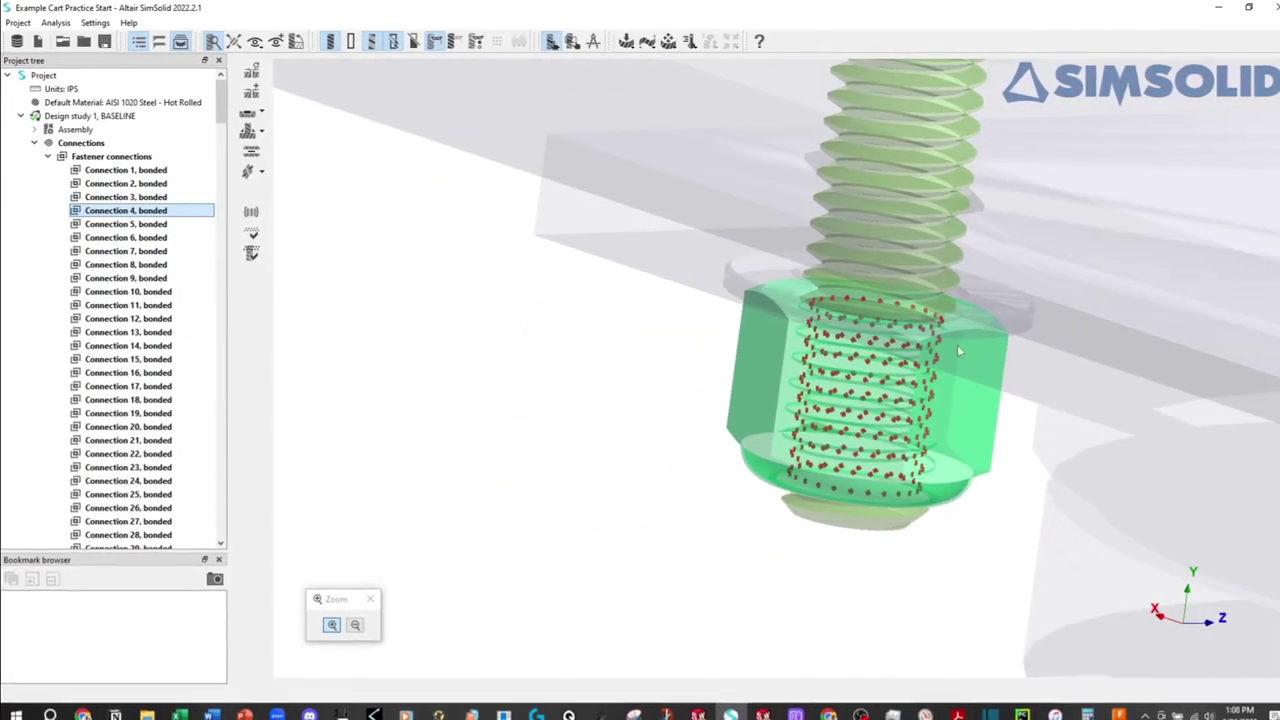
pyautogui.moveTo(987, 283); pyautogui.dragTo(1070, 293, button='middle')
pyautogui.moveTo(973, 246)
pyautogui.mouseDown(button='middle')
pyautogui.moveTo(818, 360)
pyautogui.moveTo(763, 359)
pyautogui.mouseUp(button='middle')
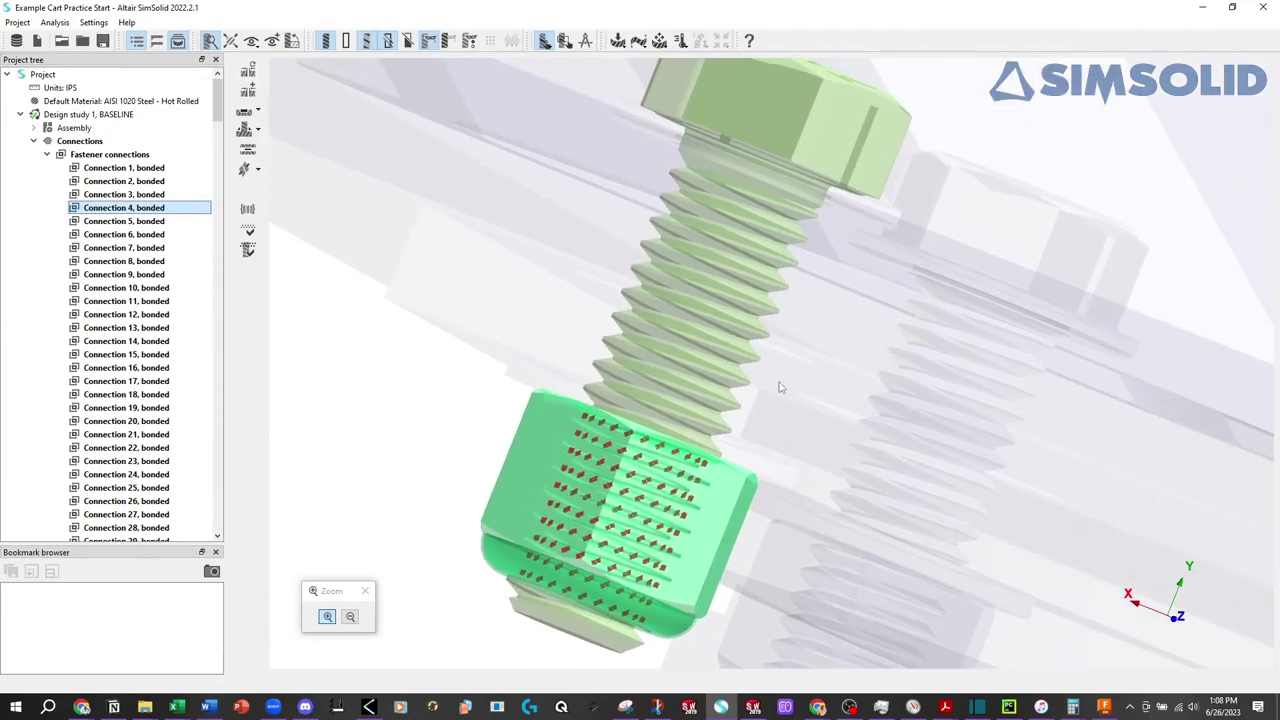
# Inspect Connection 5 and look down on its nut's flange
pyautogui.click(171, 222)
pyautogui.scroll(-2, 785, 430)
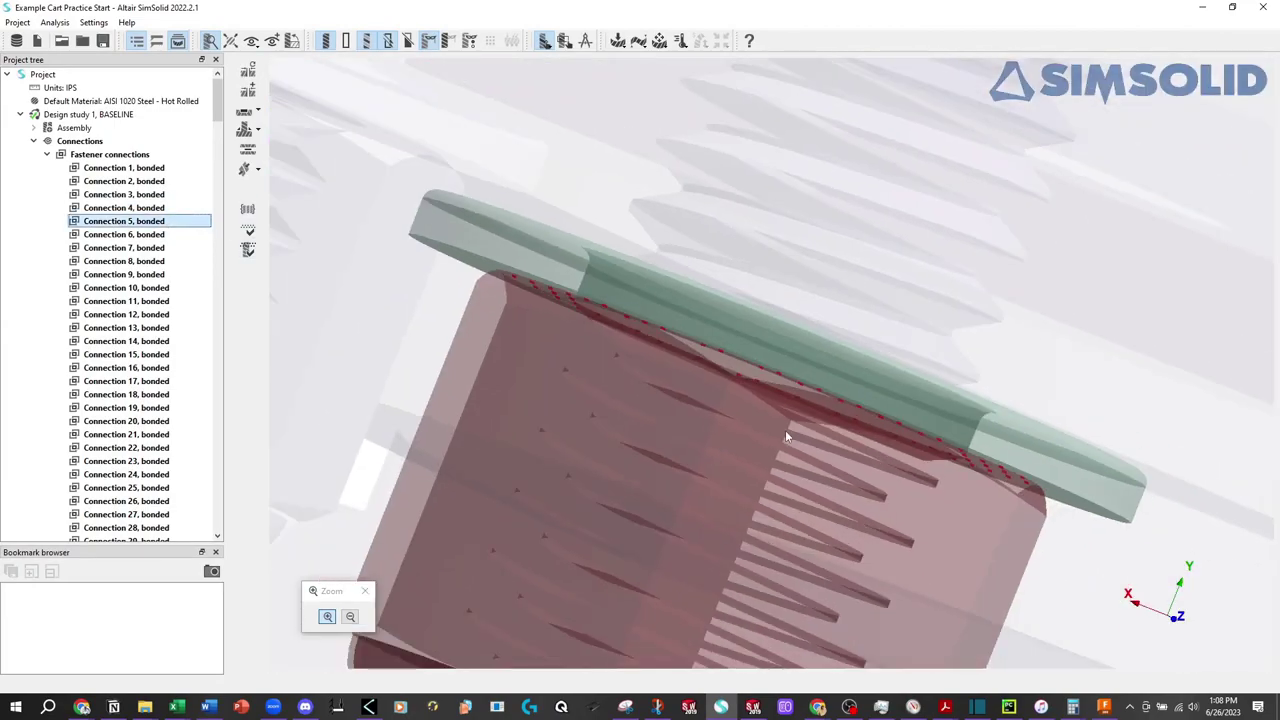
pyautogui.scroll(-2, 789, 401)
pyautogui.scroll(-2, 789, 399)
pyautogui.scroll(-2, 789, 398)
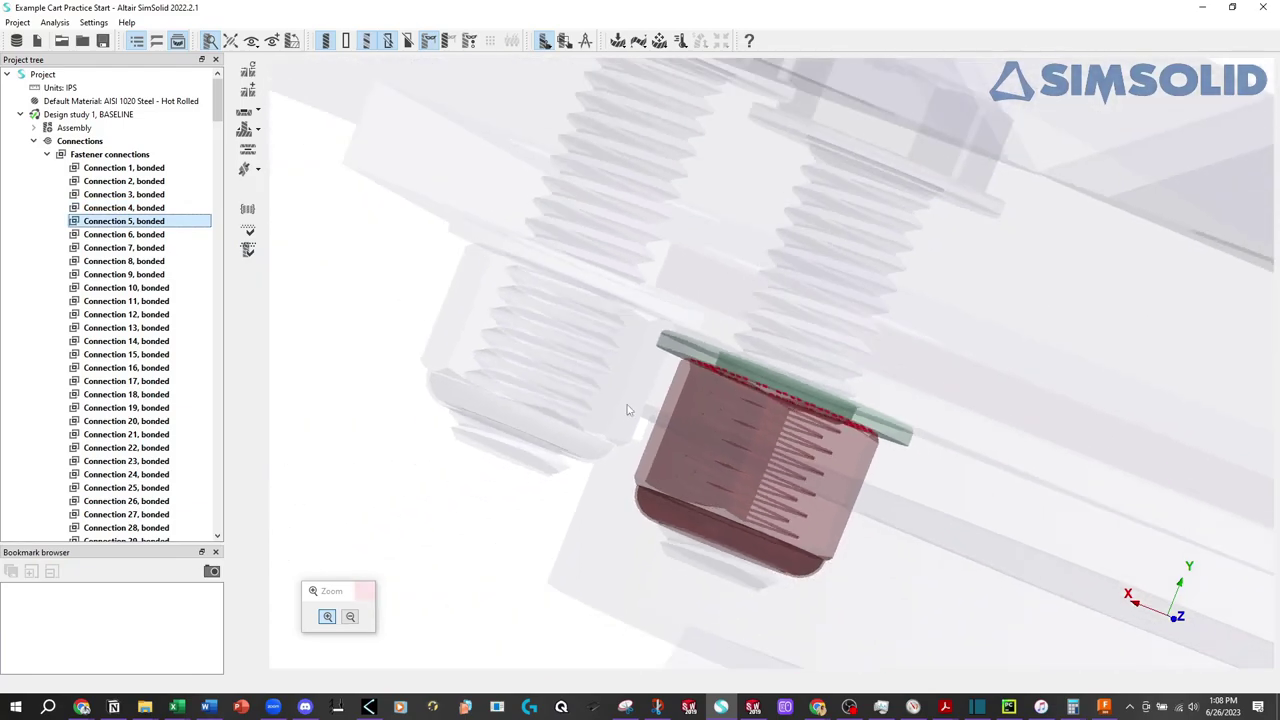
pyautogui.moveTo(791, 200); pyautogui.dragTo(762, 270)
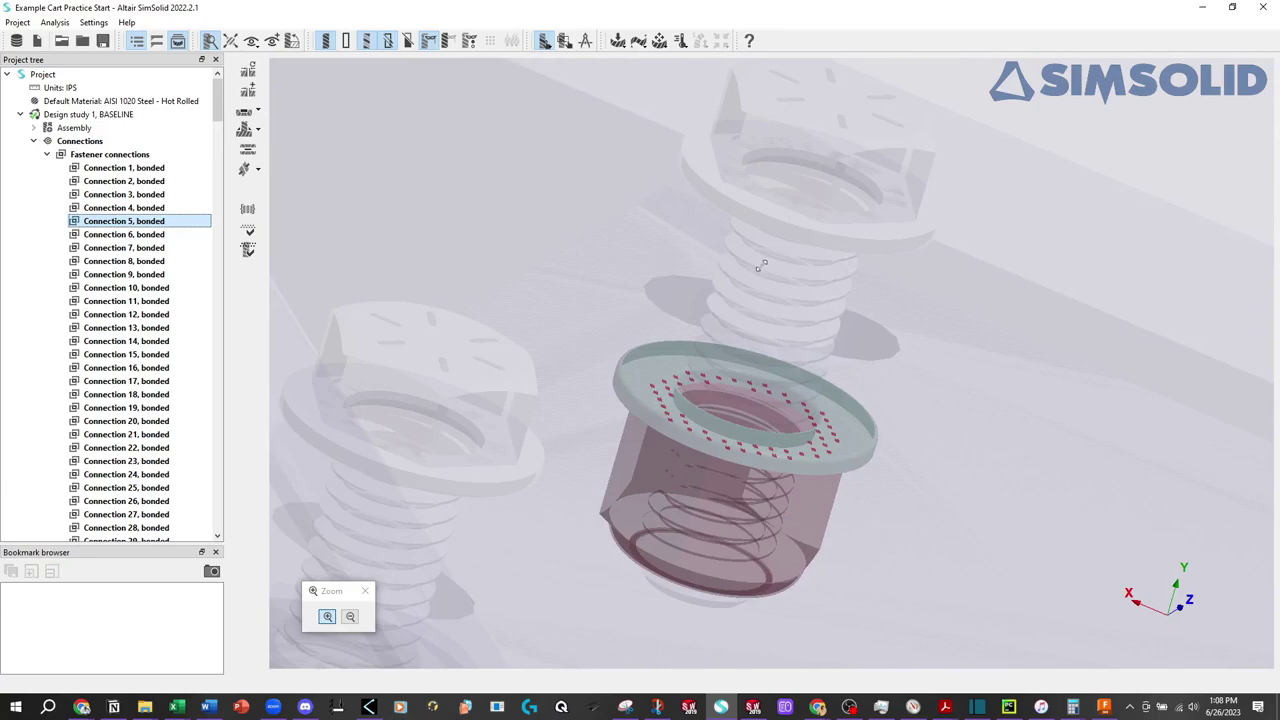
pyautogui.scroll(-2, 693, 408)
pyautogui.scroll(-2, 724, 406)
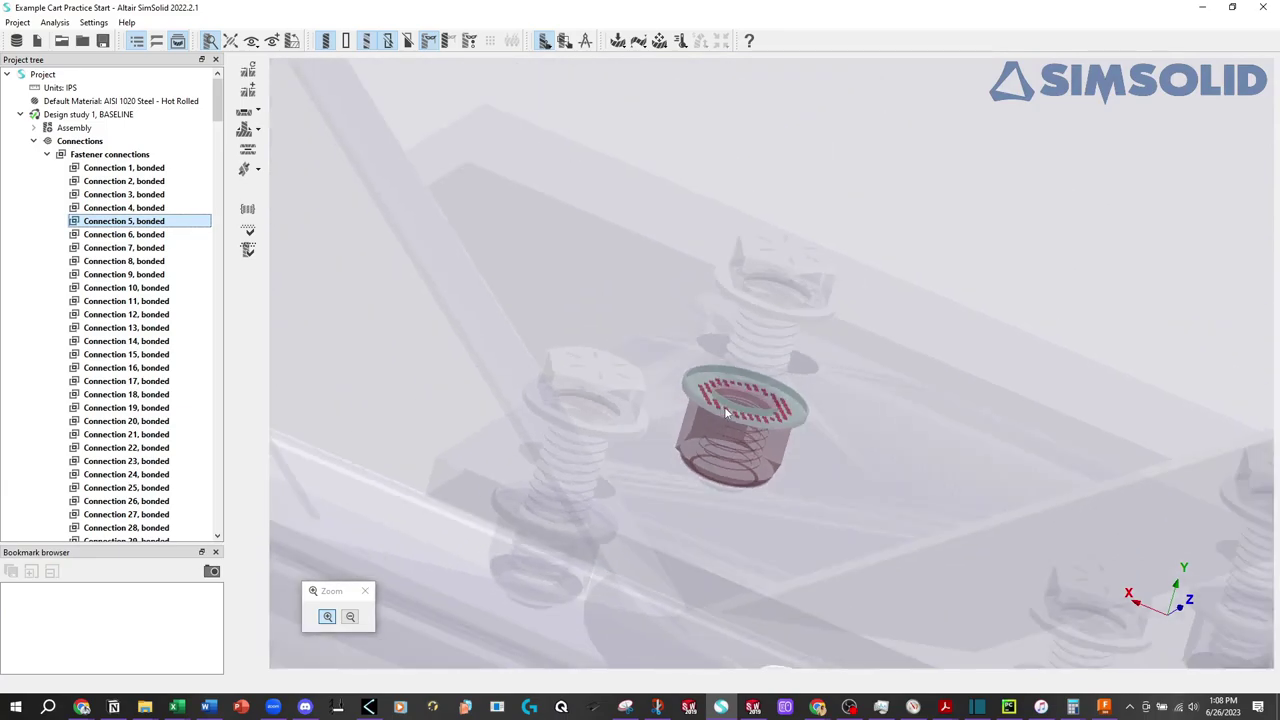
pyautogui.scroll(-2, 724, 406)
pyautogui.scroll(-2, 724, 406)
# Close the zoom tool, switch to grey transparent display, and view the bolted plate from below
pyautogui.click(364, 591)
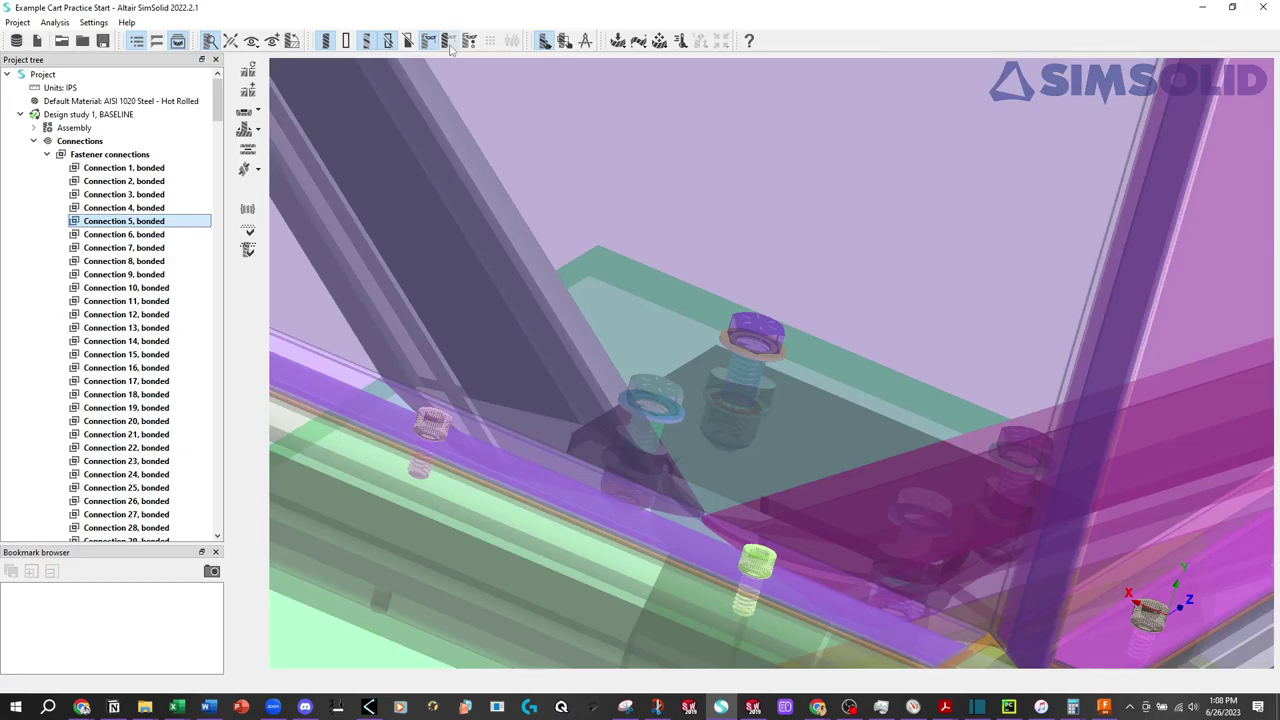
pyautogui.click(325, 41)
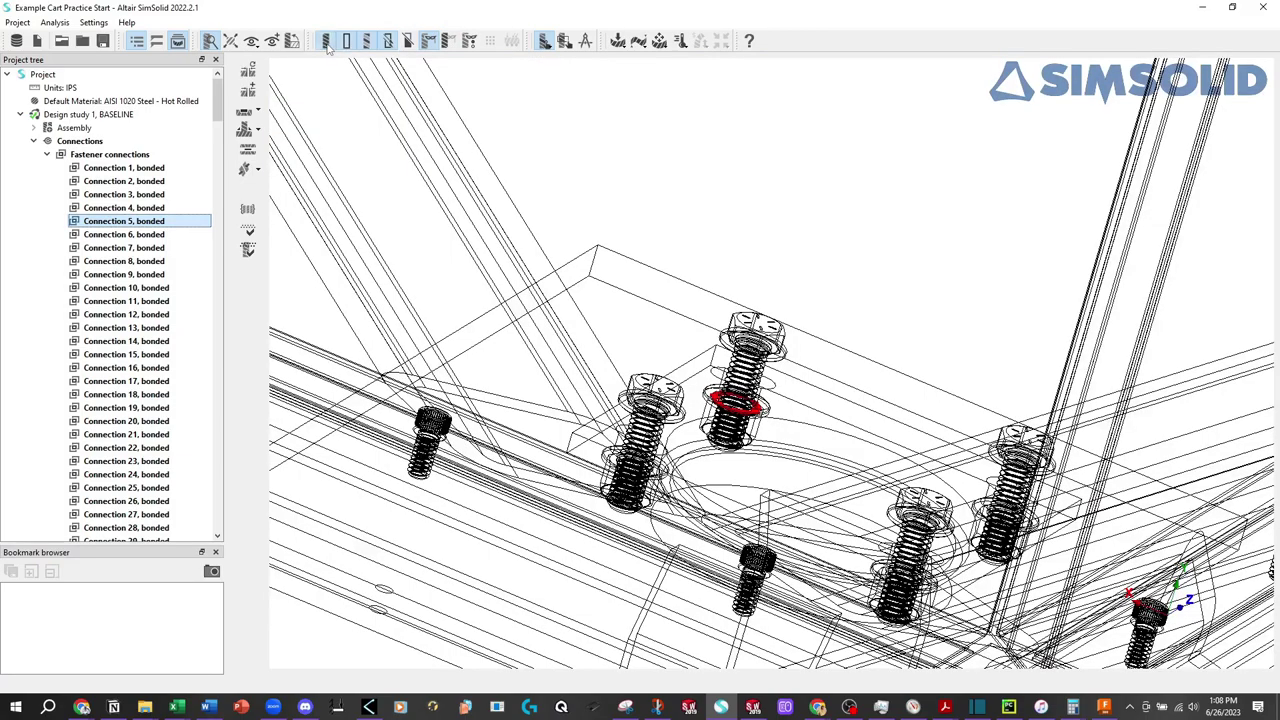
pyautogui.click(346, 41)
pyautogui.click(366, 41)
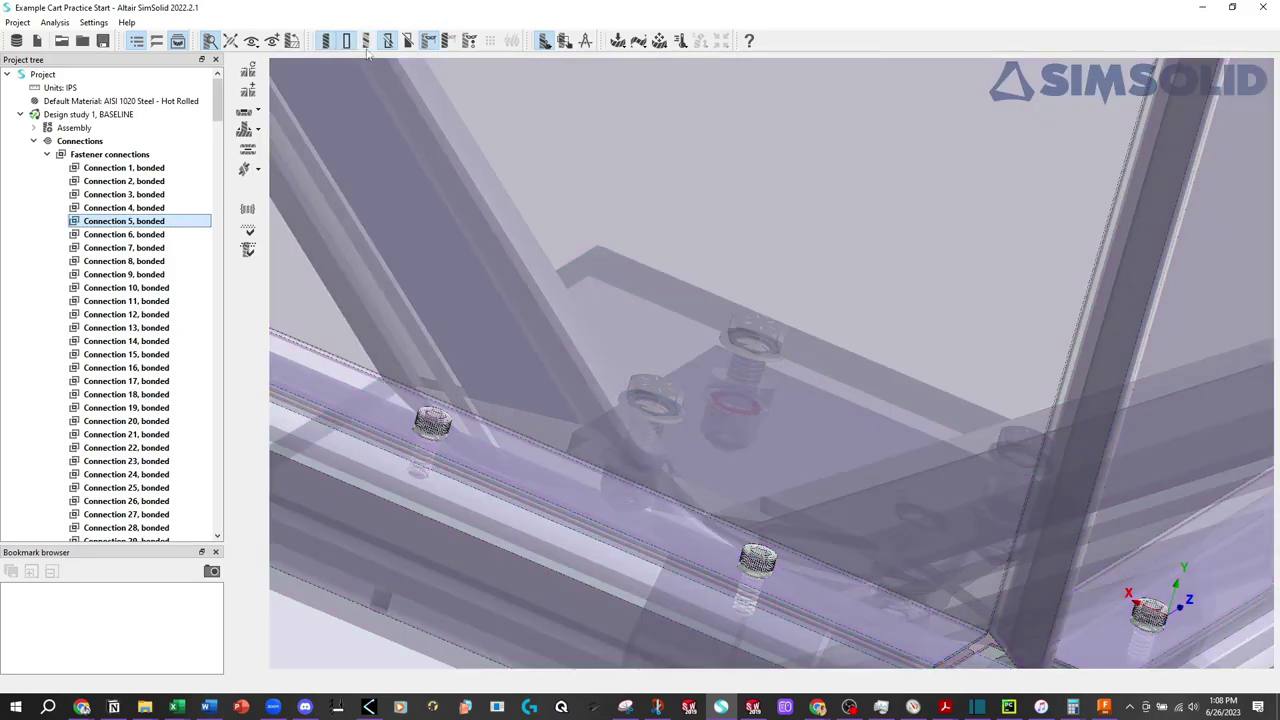
pyautogui.moveTo(475, 216)
pyautogui.mouseDown(button='right')
pyautogui.moveTo(465, 160)
pyautogui.moveTo(831, 320)
pyautogui.moveTo(279, 252)
pyautogui.mouseUp(button='right')
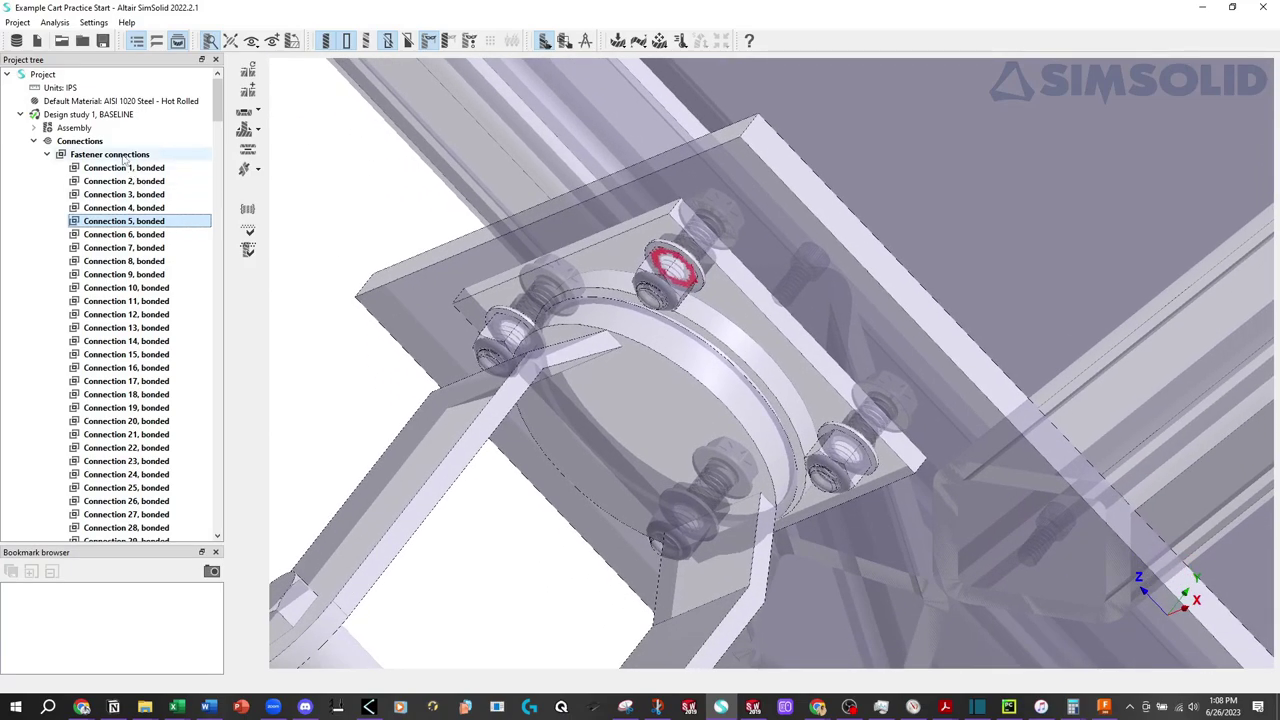
pyautogui.click(137, 168)
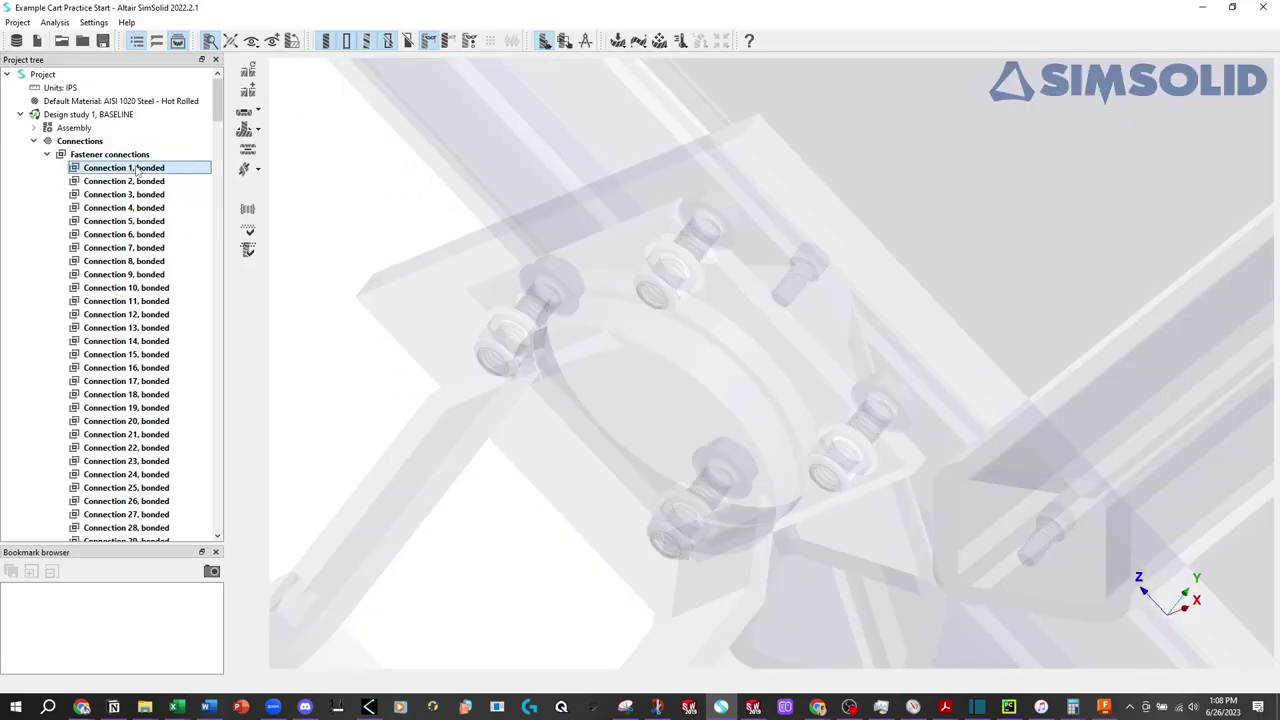
pyautogui.click(140, 182)
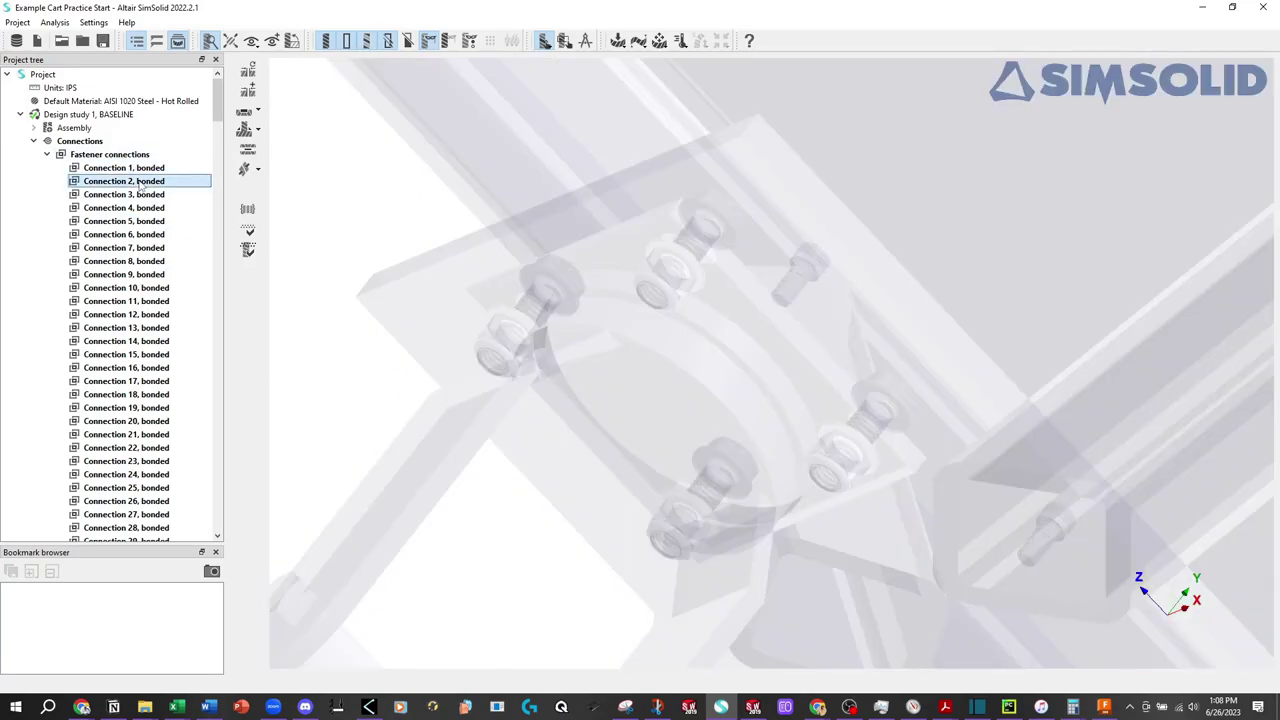
pyautogui.press('Down')
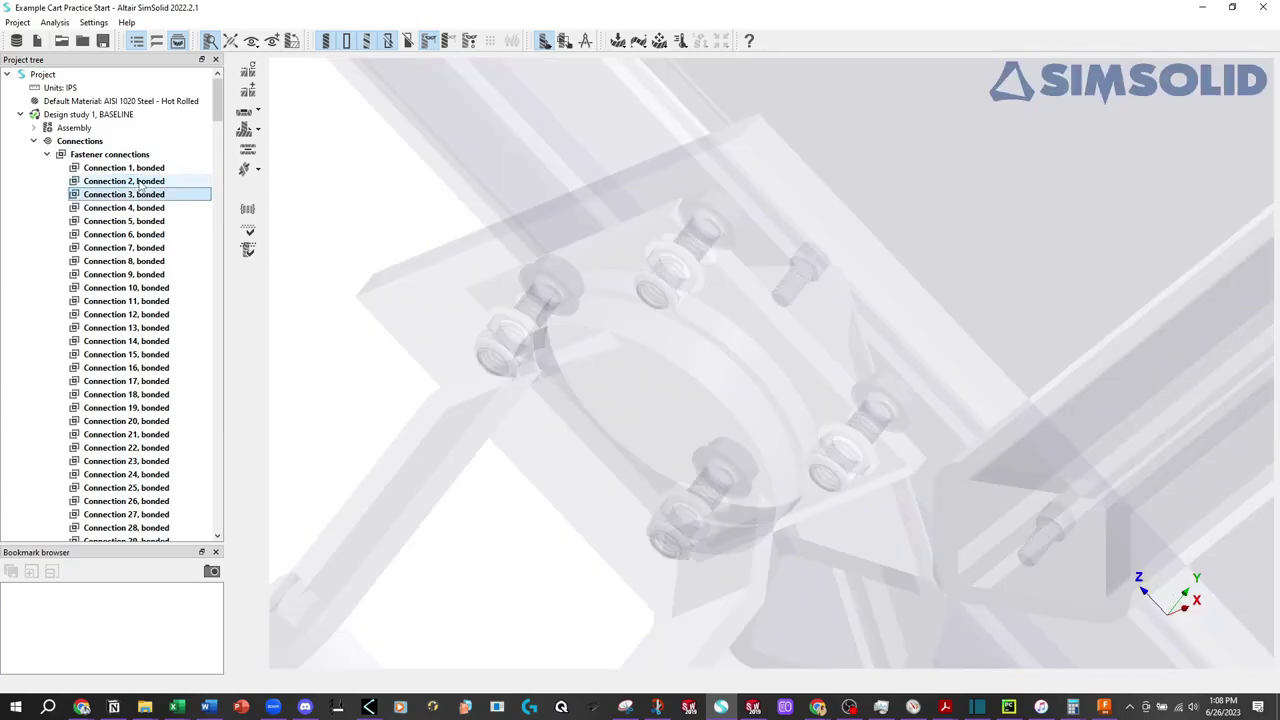
pyautogui.press('Down')
pyautogui.press('Down')
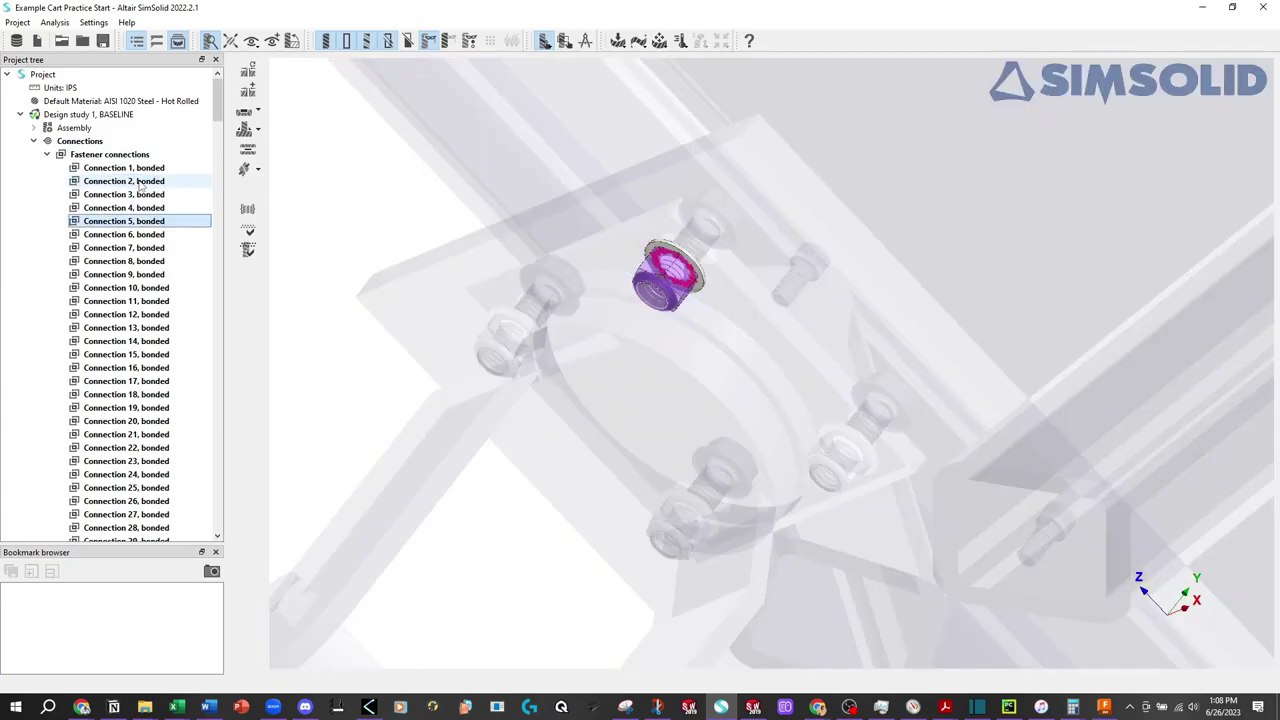
pyautogui.press('Down')
pyautogui.press('Down')
pyautogui.press('Down')
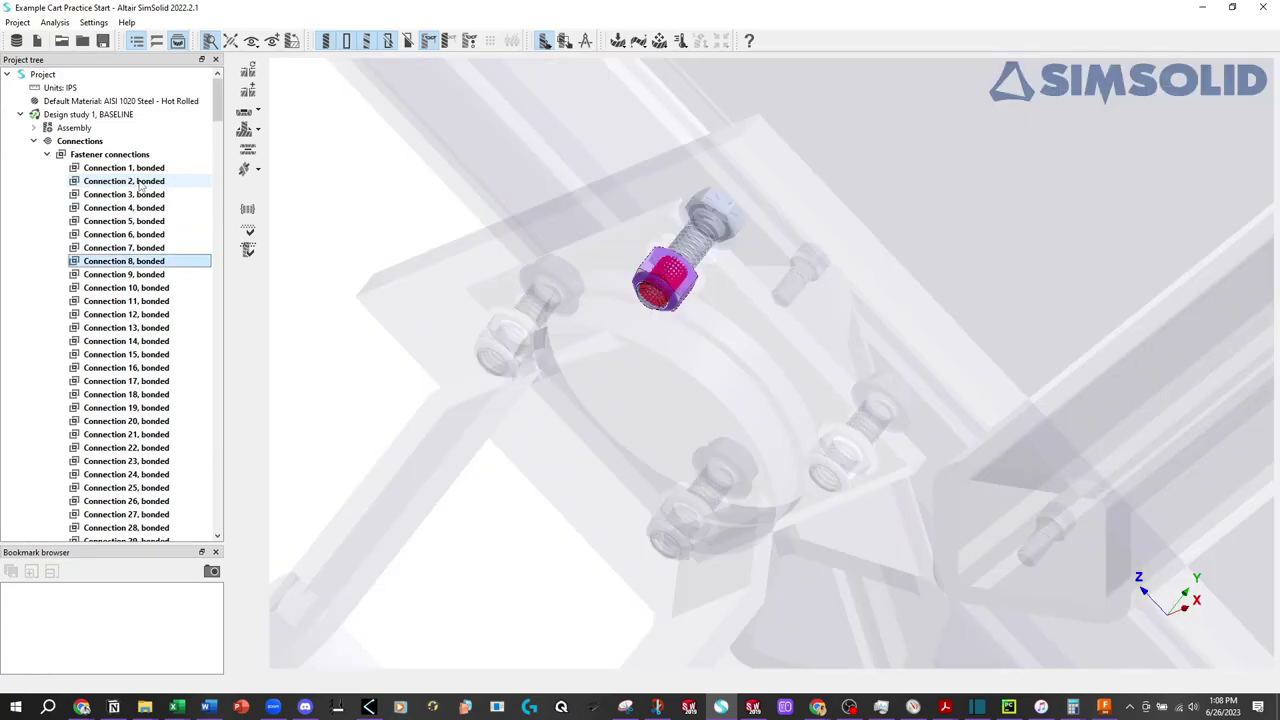
pyautogui.press('Down')
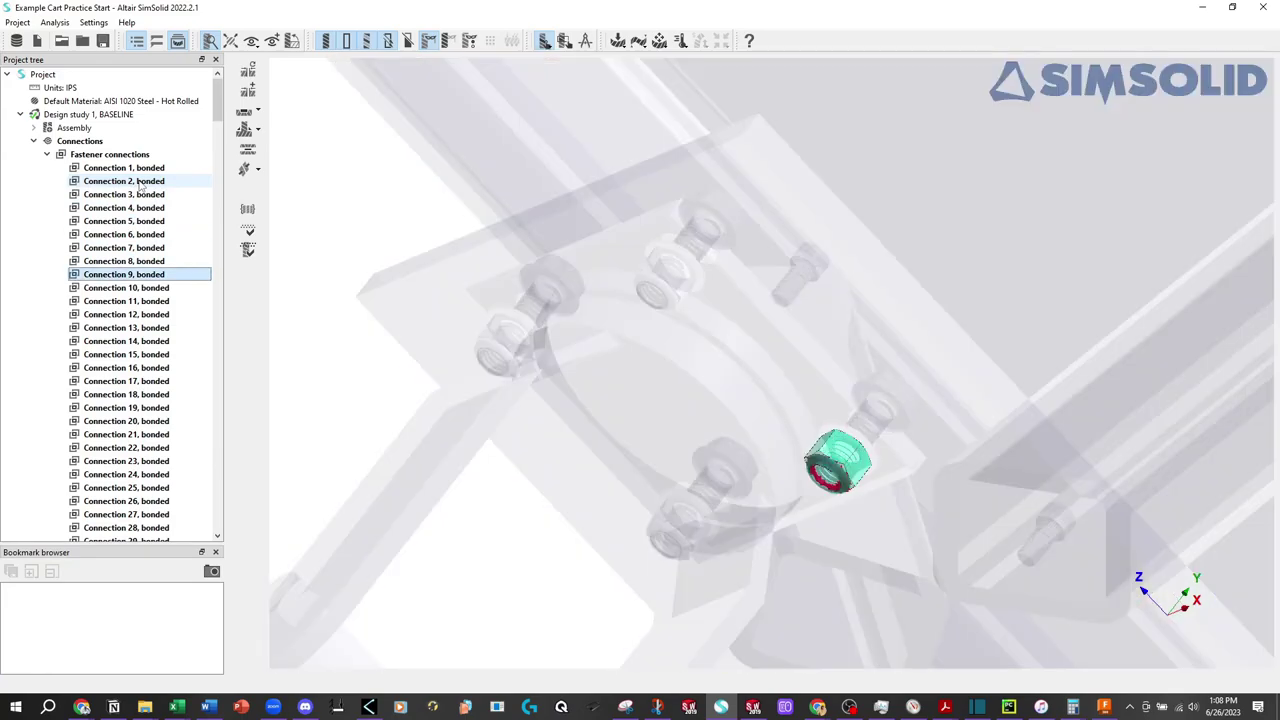
pyautogui.press('Down')
pyautogui.press('Down')
pyautogui.press('Down')
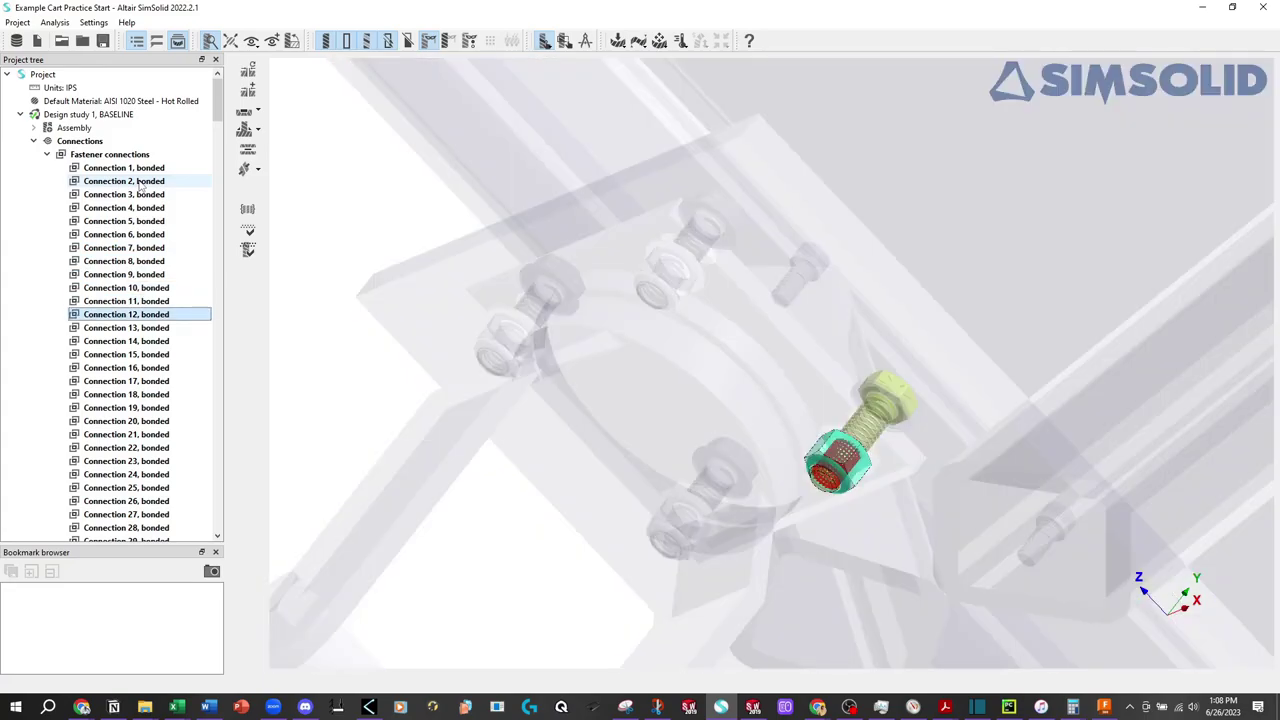
pyautogui.press('Down')
pyautogui.press('Up')
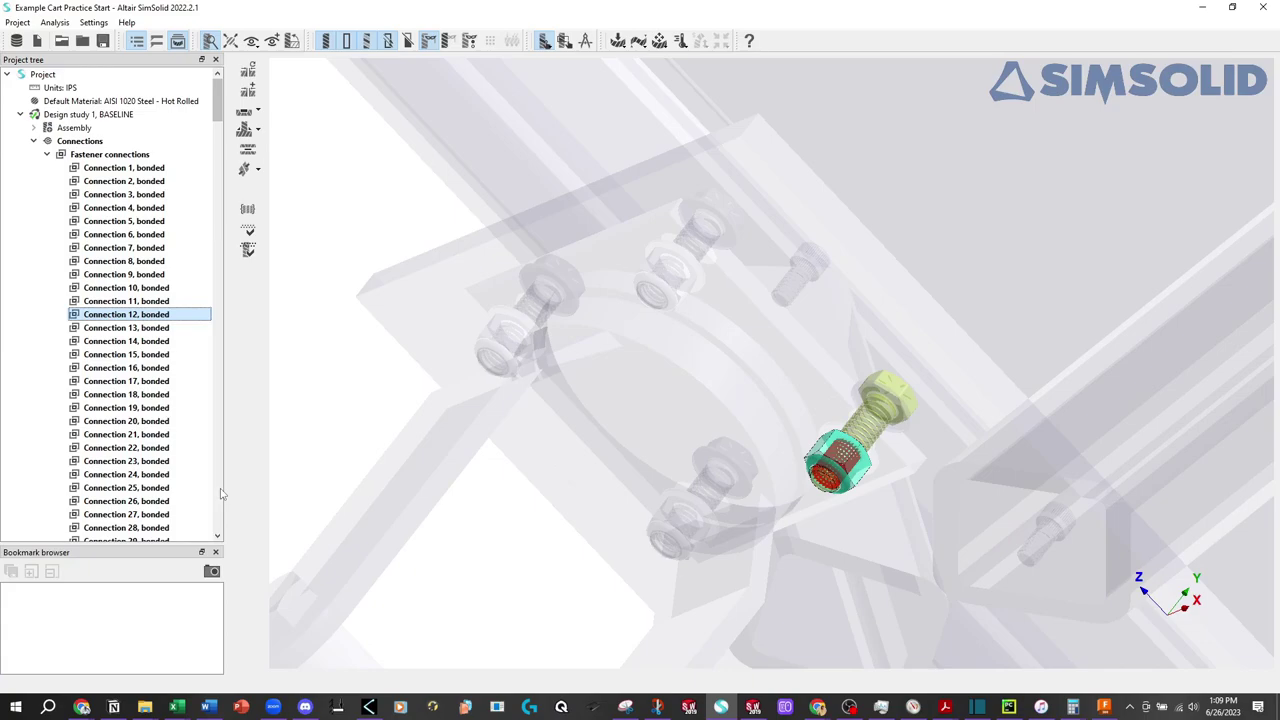
pyautogui.click(160, 328)
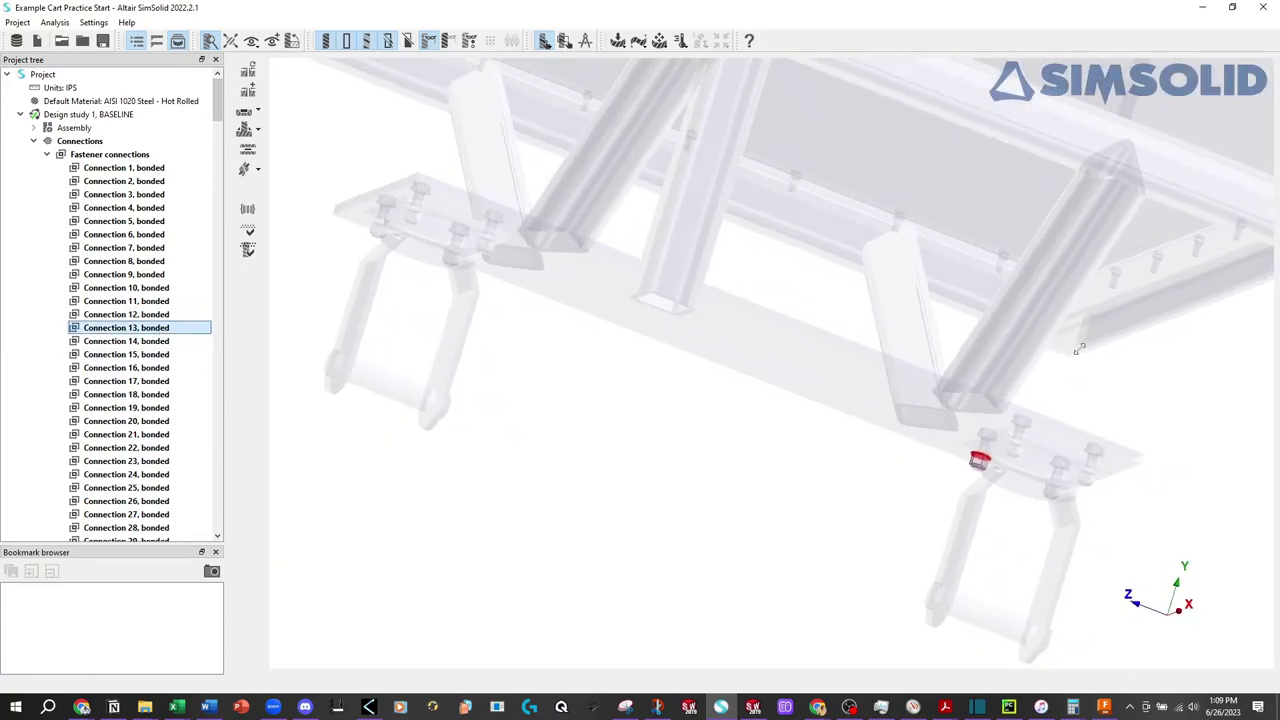
pyautogui.click(151, 169)
pyautogui.click(155, 178)
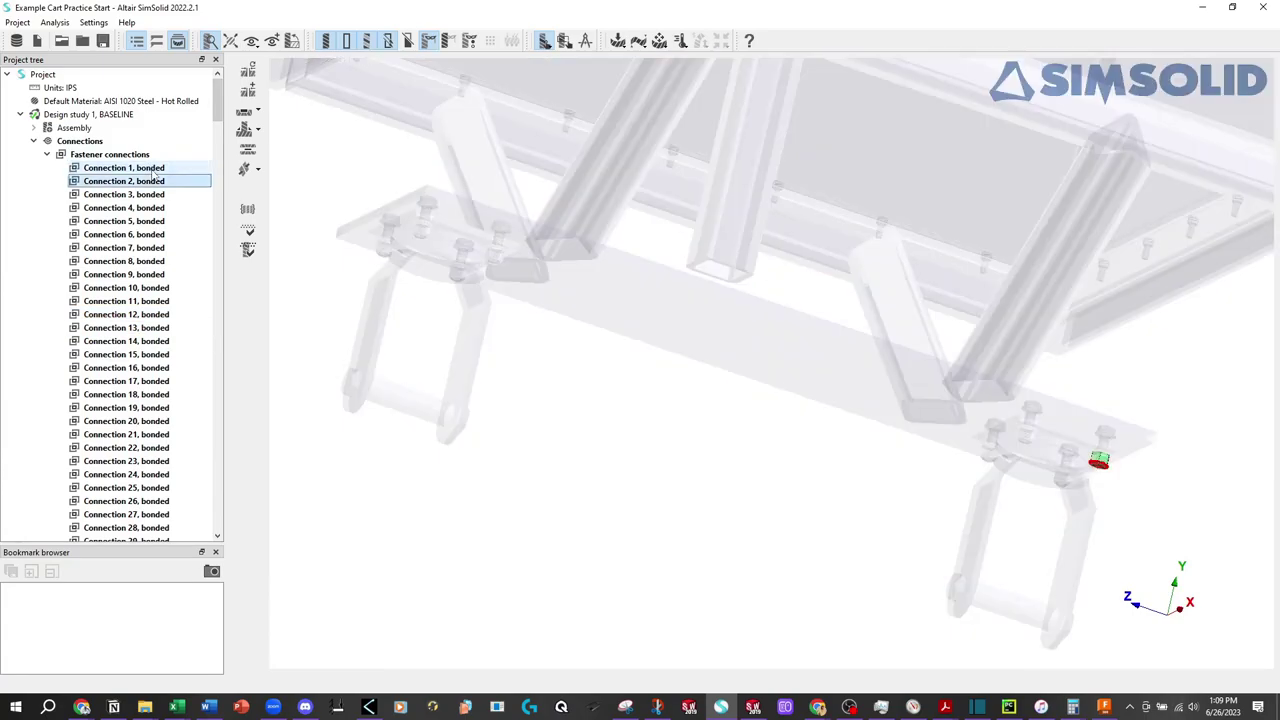
pyautogui.press('Down')
pyautogui.press('Down')
pyautogui.press('Down')
pyautogui.press('Down')
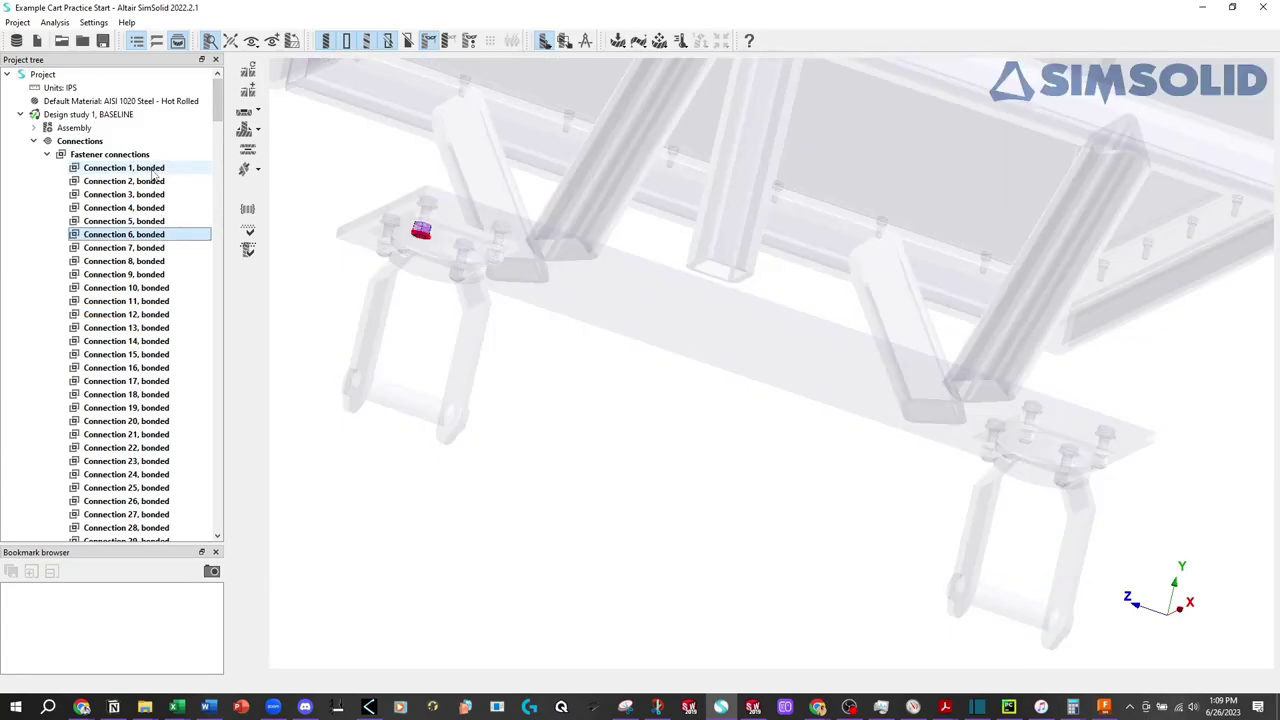
pyautogui.press('Down')
pyautogui.press('Down')
pyautogui.press('Down')
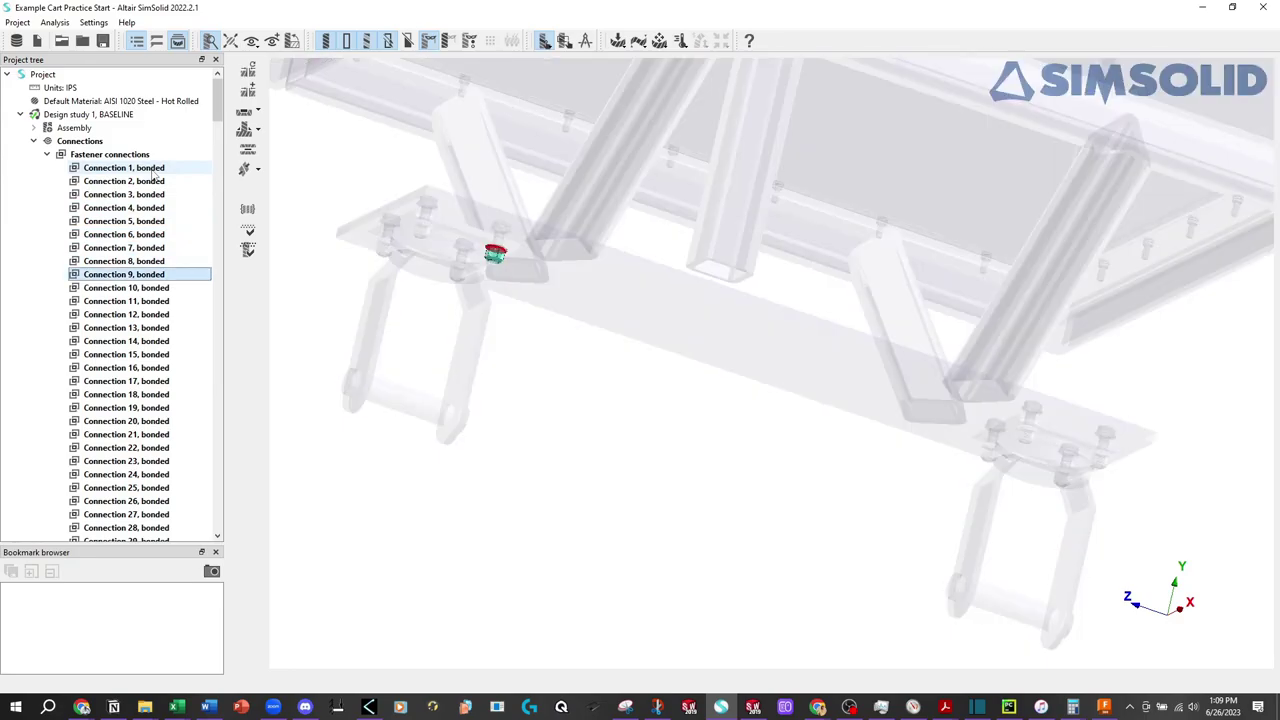
pyautogui.press('Down')
pyautogui.press('Down')
pyautogui.press('Down')
pyautogui.press('Down')
pyautogui.press('Down')
pyautogui.press('Down')
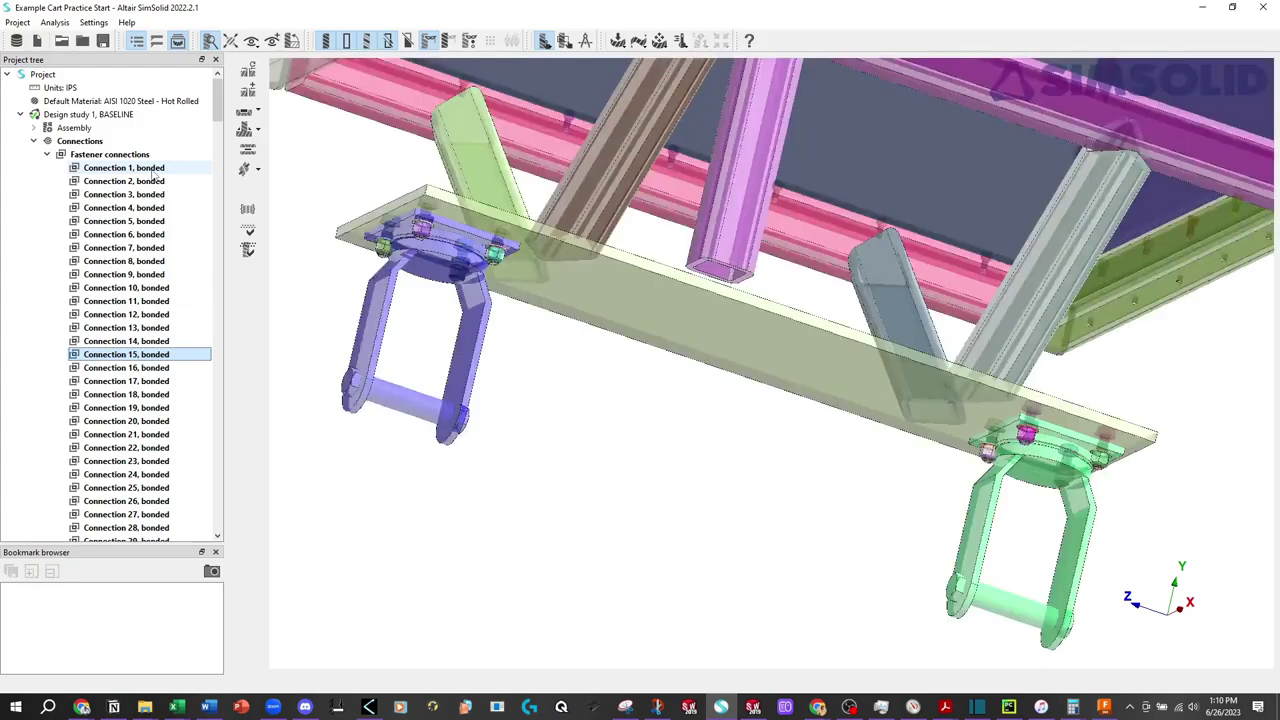
pyautogui.press('Down')
pyautogui.press('Down')
pyautogui.press('Down')
pyautogui.press('Down')
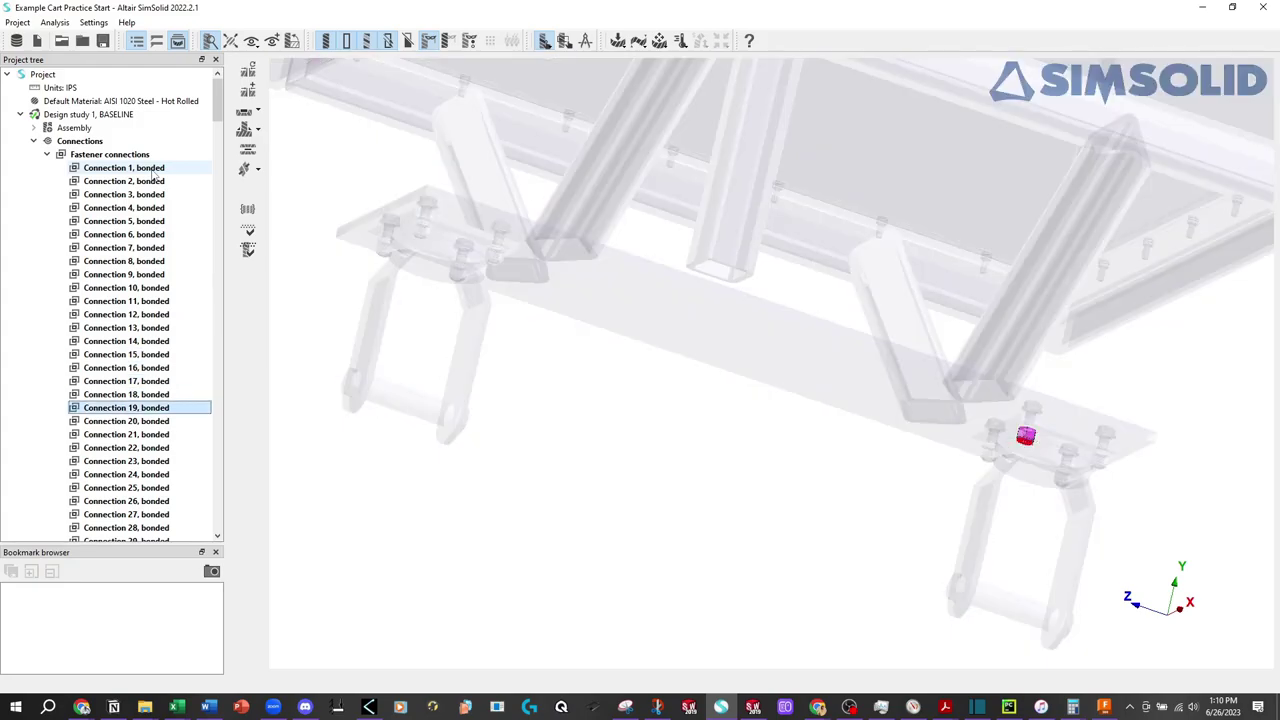
pyautogui.press('Down')
pyautogui.press('Down')
pyautogui.press('Down')
pyautogui.press('Down')
pyautogui.press('Down')
pyautogui.press('Down')
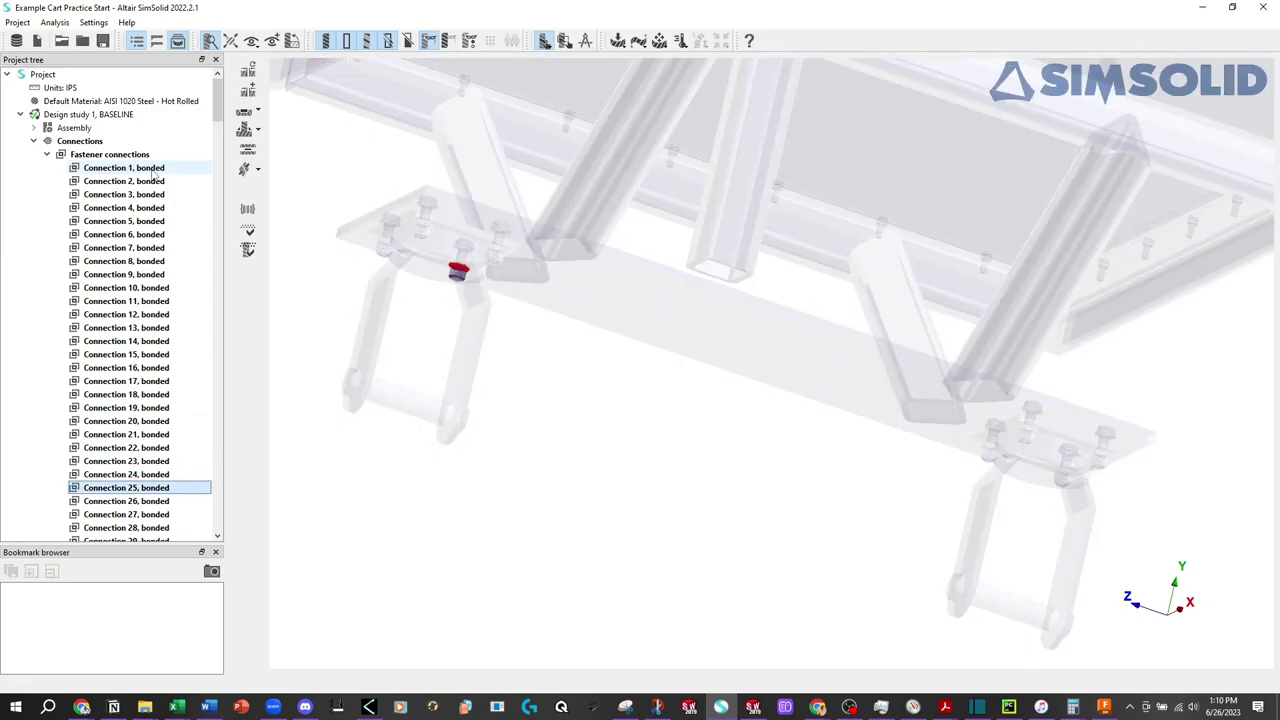
pyautogui.press('Down')
pyautogui.press('Down')
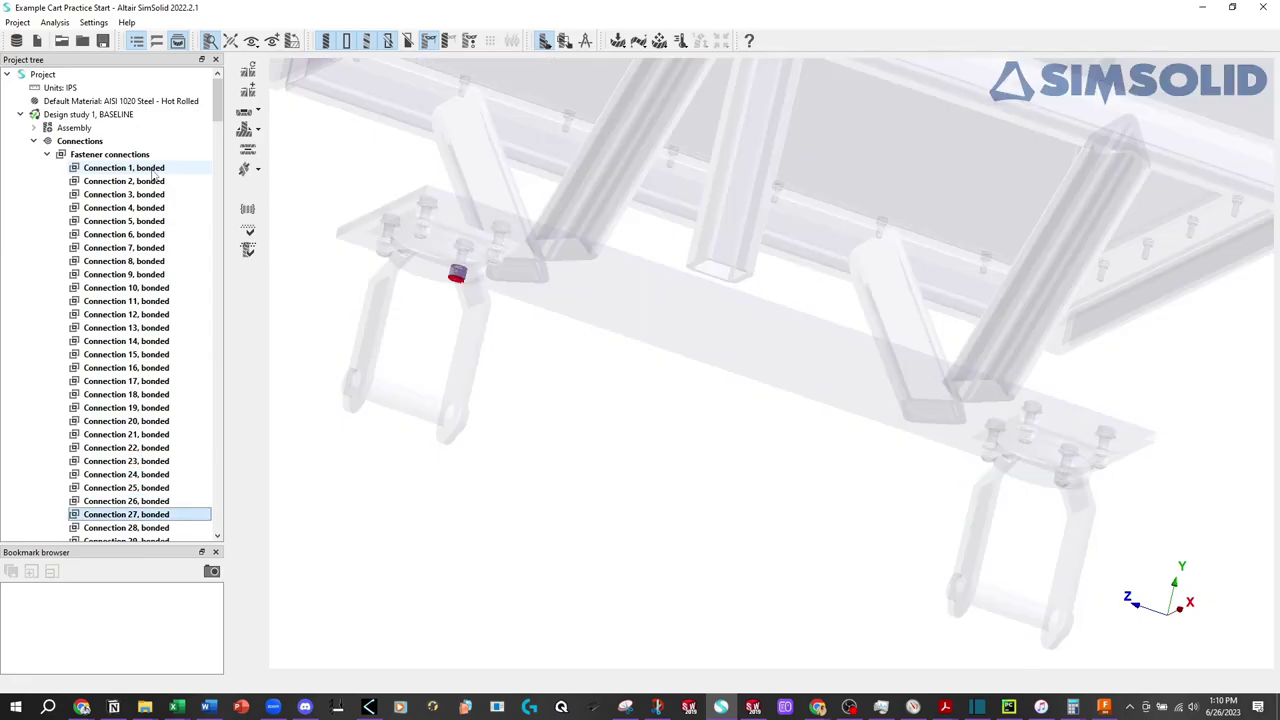
pyautogui.press('Down')
pyautogui.press('Down')
pyautogui.press('Down')
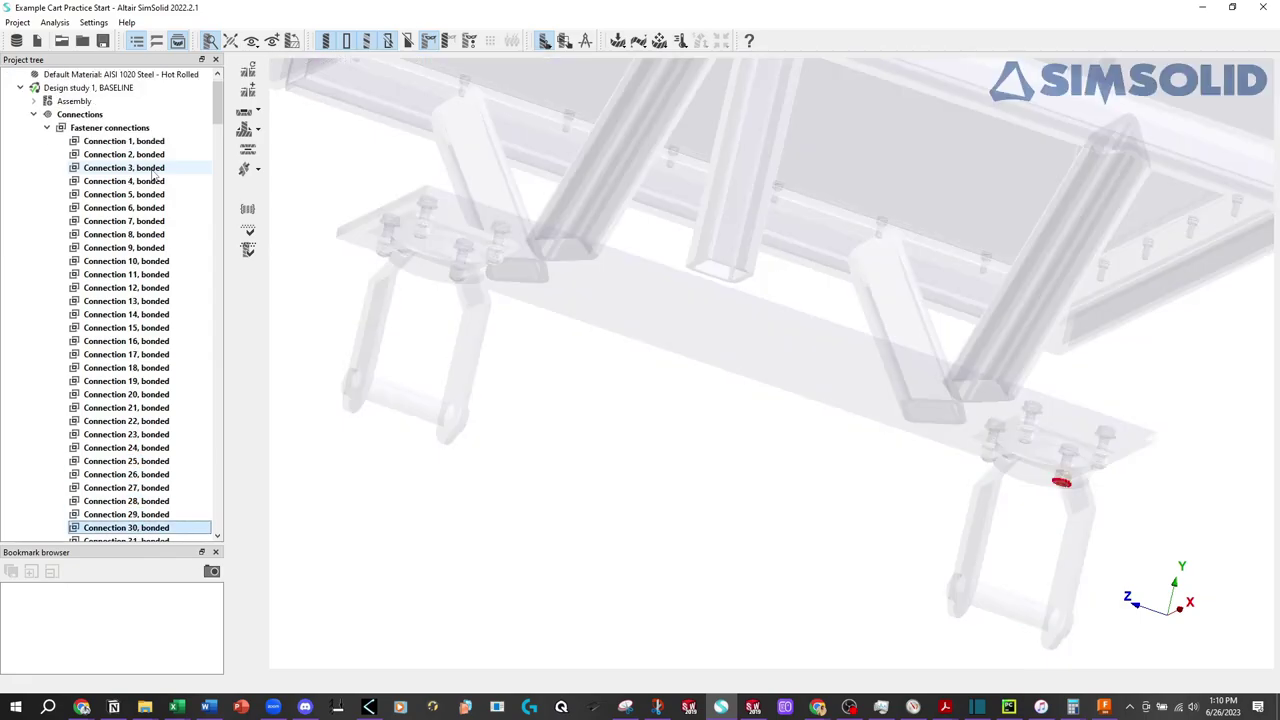
pyautogui.press('Down')
pyautogui.press('Down')
pyautogui.press('Down')
pyautogui.press('Down')
pyautogui.press('Down')
pyautogui.press('Up')
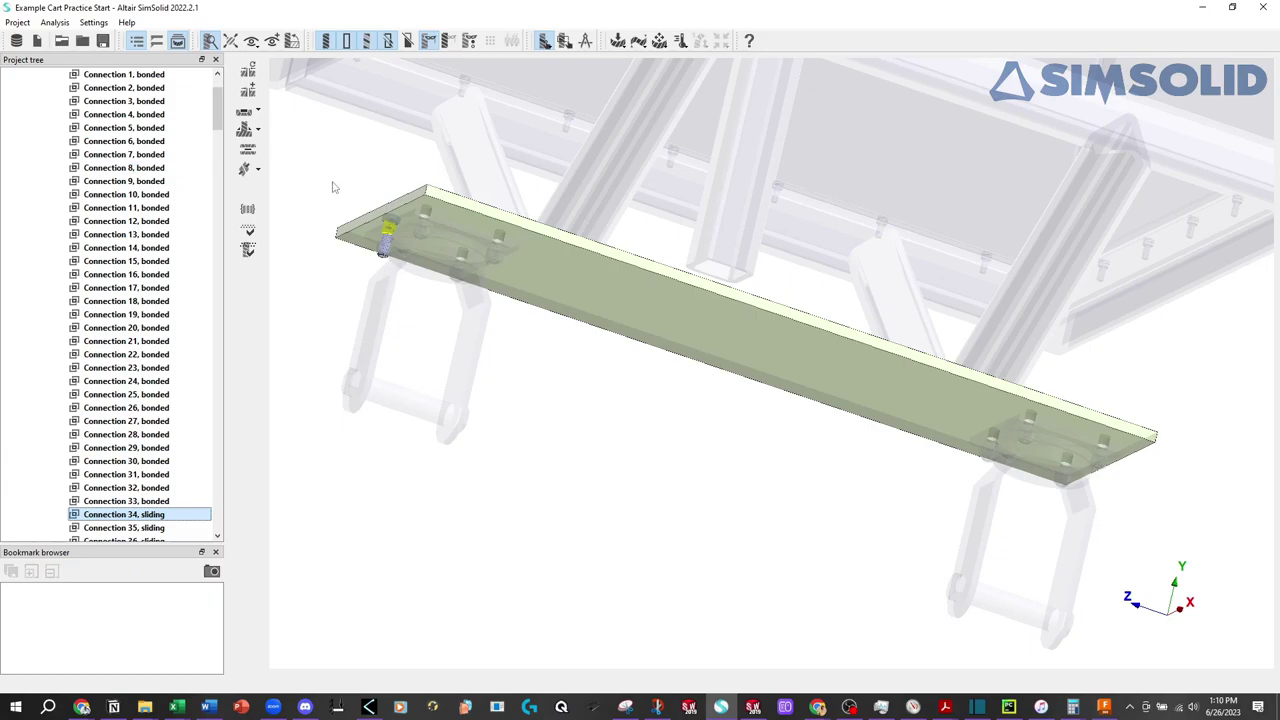
pyautogui.moveTo(334, 187)
pyautogui.mouseDown()
pyautogui.moveTo(434, 303)
pyautogui.moveTo(482, 330)
pyautogui.mouseUp()
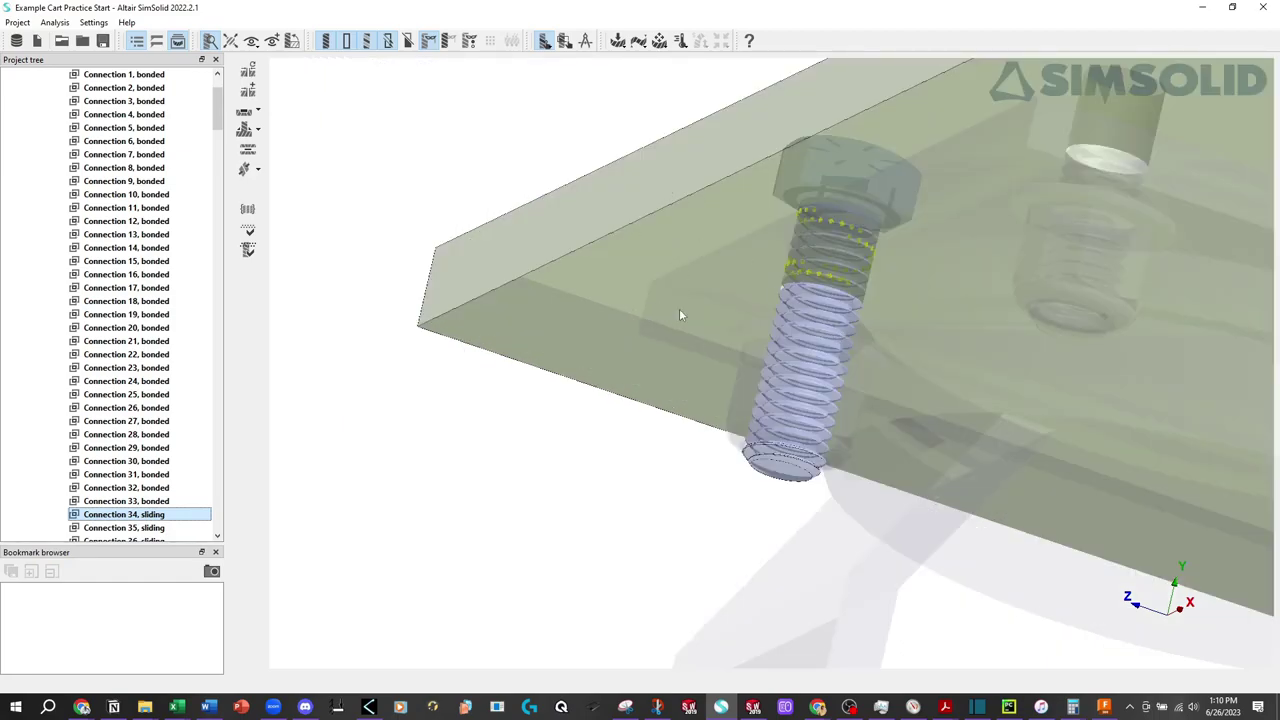
pyautogui.click(160, 528)
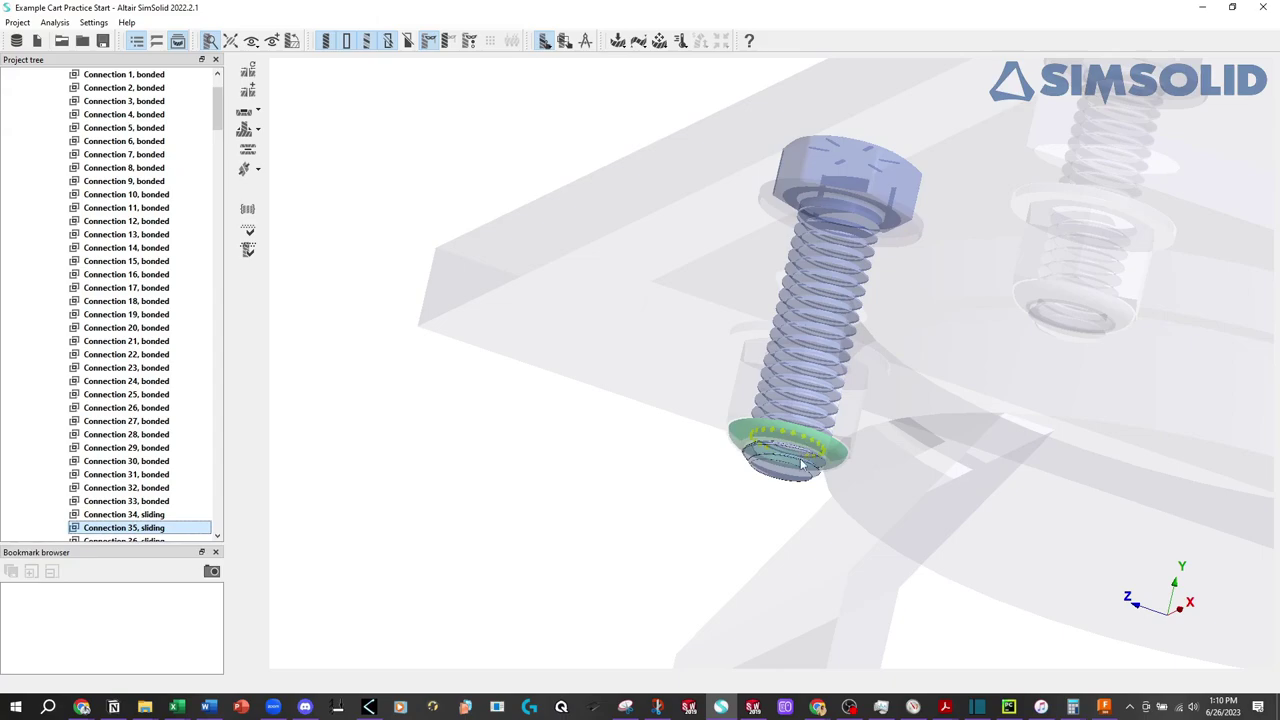
pyautogui.click(217, 535)
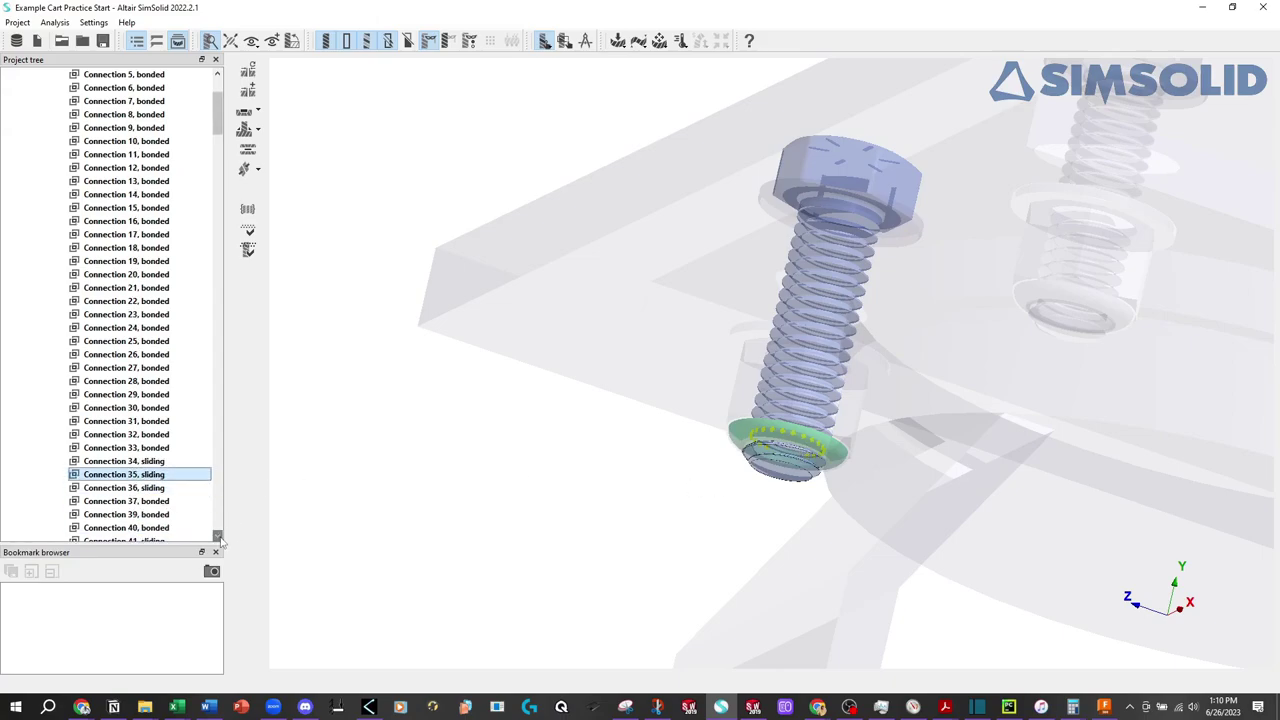
pyautogui.click(217, 535)
pyautogui.click(217, 535)
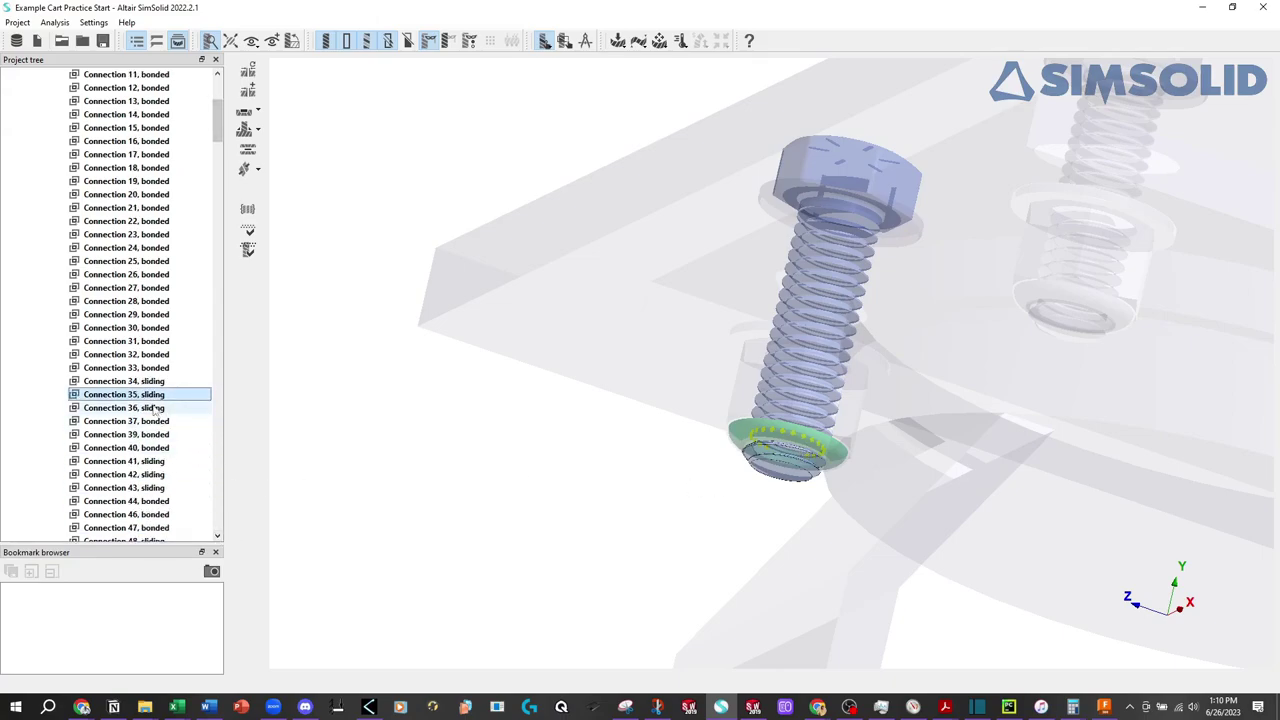
pyautogui.click(157, 409)
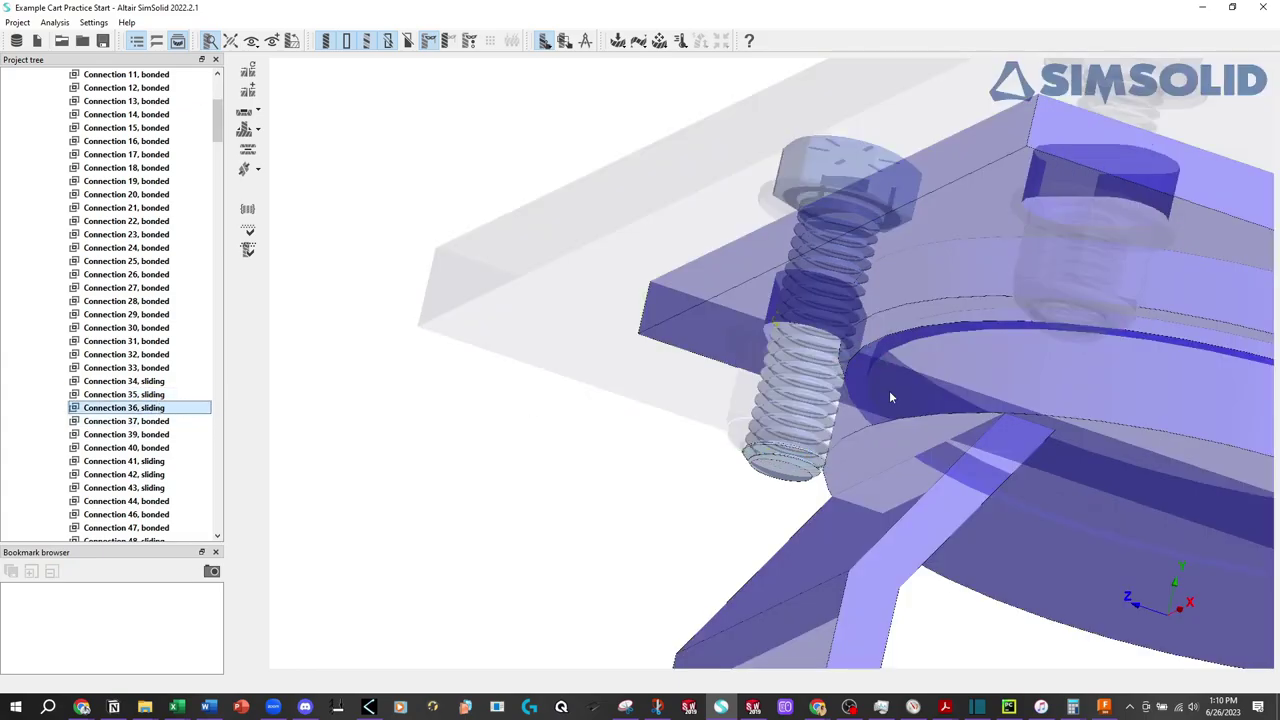
pyautogui.scroll(-2, 889, 397)
pyautogui.scroll(-2, 888, 391)
pyautogui.scroll(-2, 892, 389)
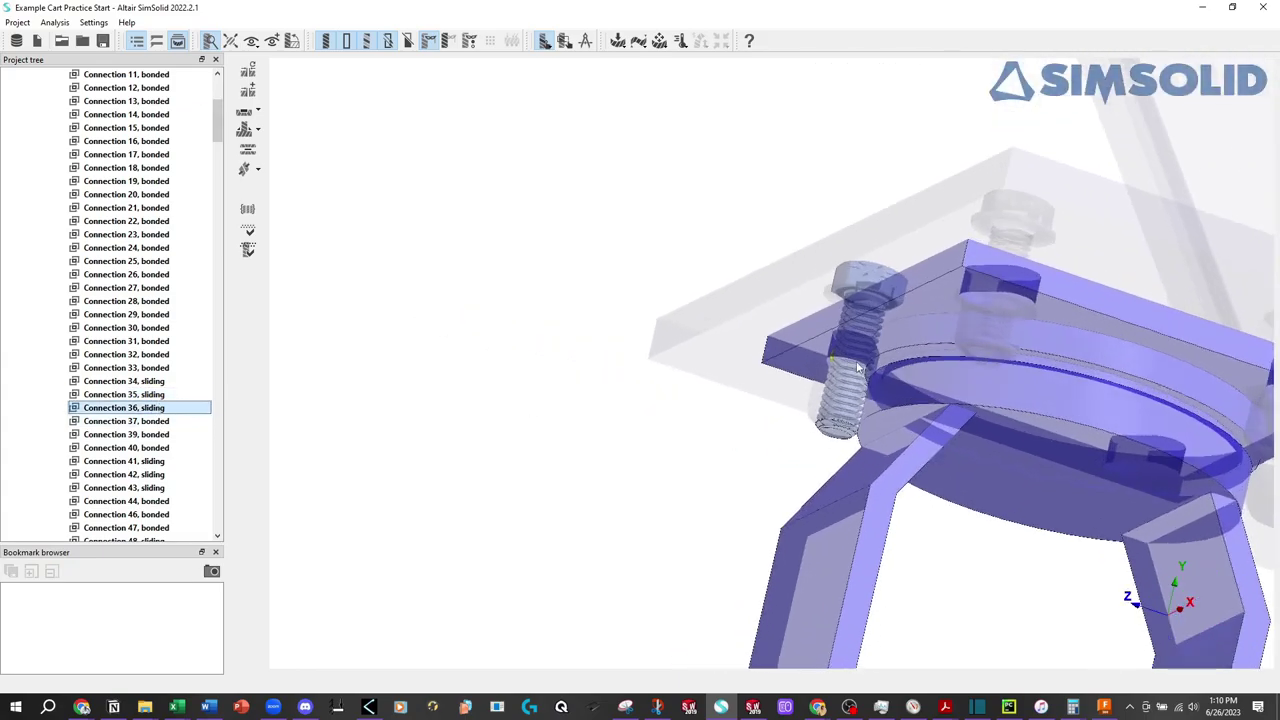
pyautogui.scroll(-2, 890, 387)
pyautogui.scroll(2, 857, 366)
pyautogui.scroll(2, 840, 334)
pyautogui.scroll(2, 837, 371)
pyautogui.scroll(2, 823, 380)
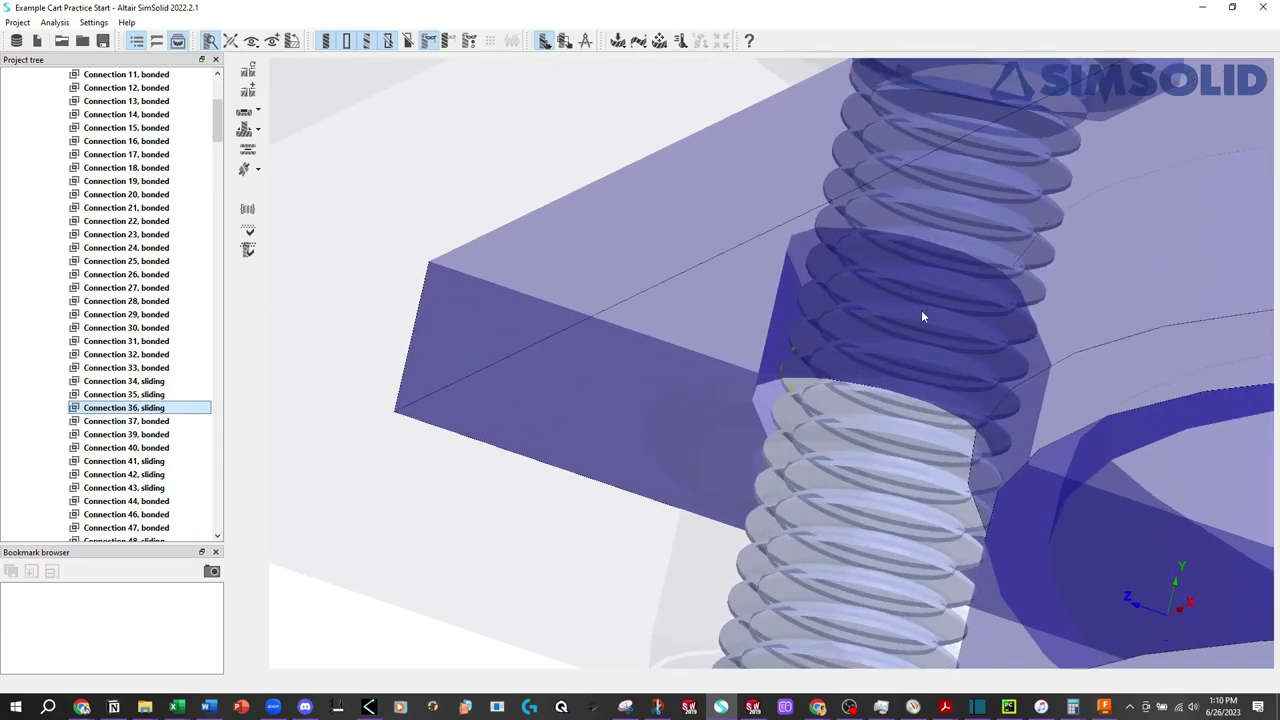
pyautogui.scroll(-2, 928, 410)
pyautogui.scroll(-2, 925, 407)
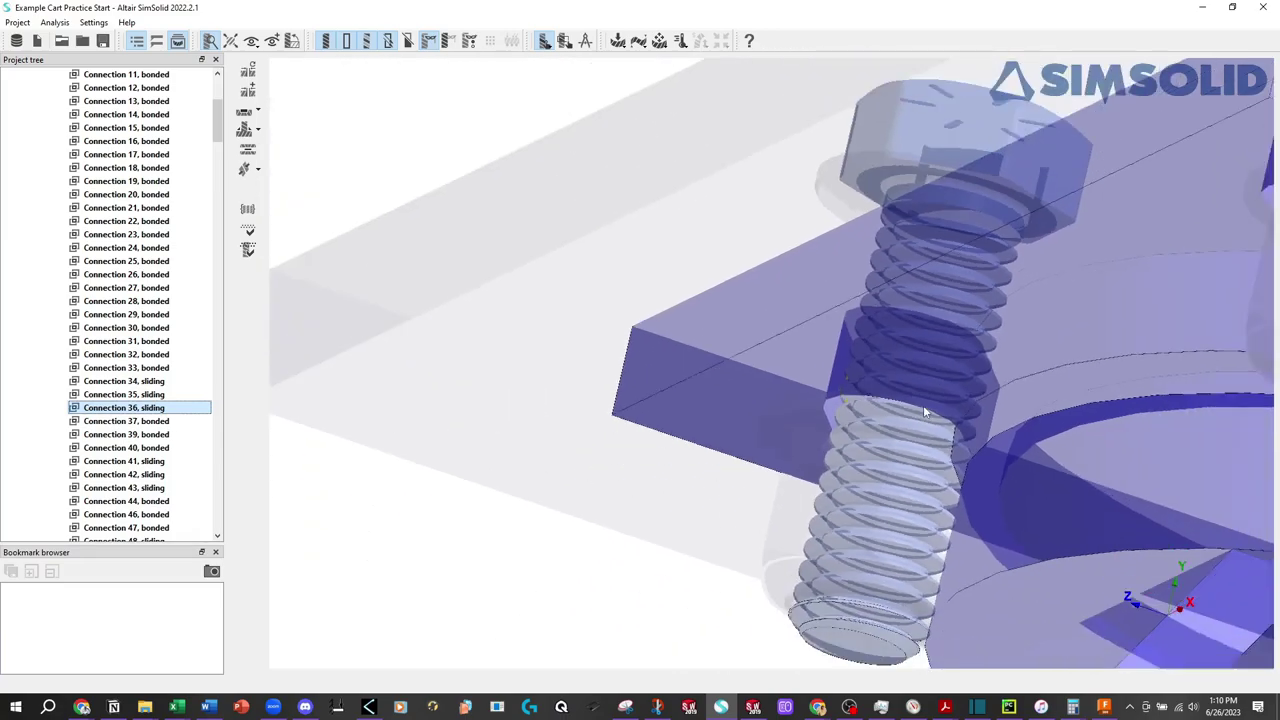
pyautogui.scroll(-2, 923, 405)
pyautogui.scroll(-2, 930, 406)
pyautogui.scroll(-2, 939, 397)
pyautogui.scroll(-2, 950, 420)
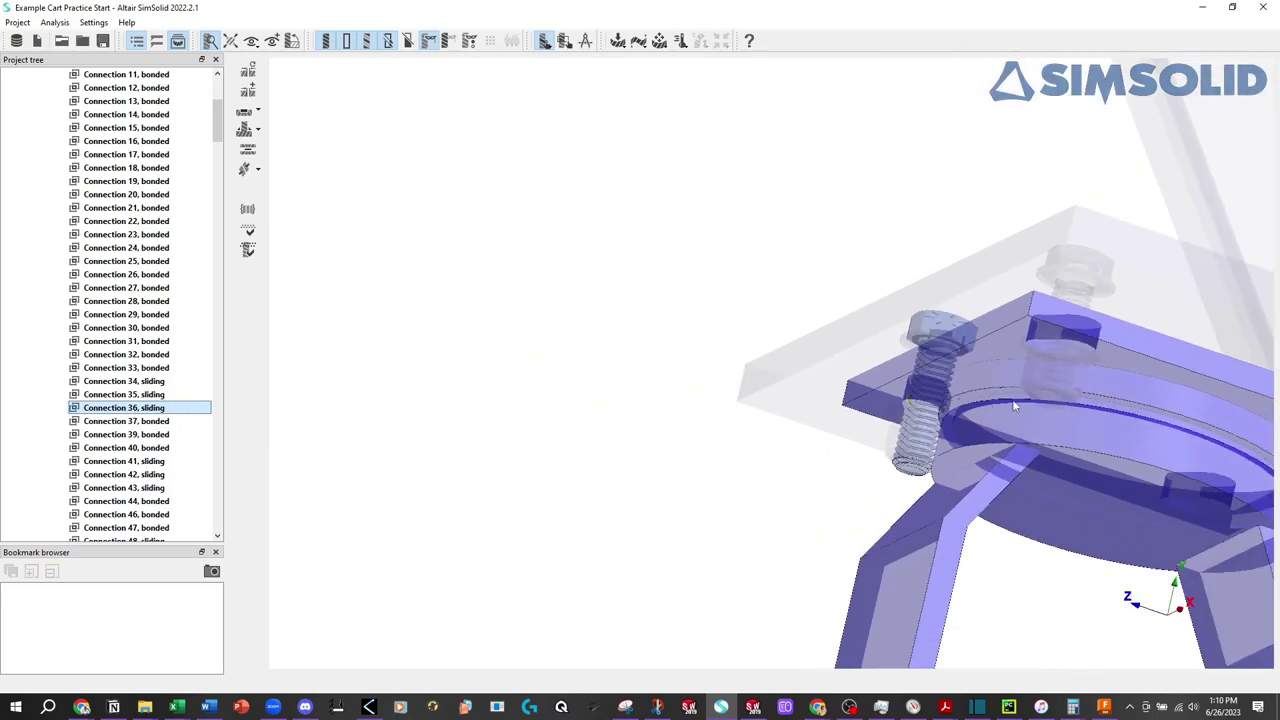
pyautogui.scroll(-2, 990, 480)
pyautogui.scroll(-2, 996, 473)
pyautogui.scroll(-2, 994, 469)
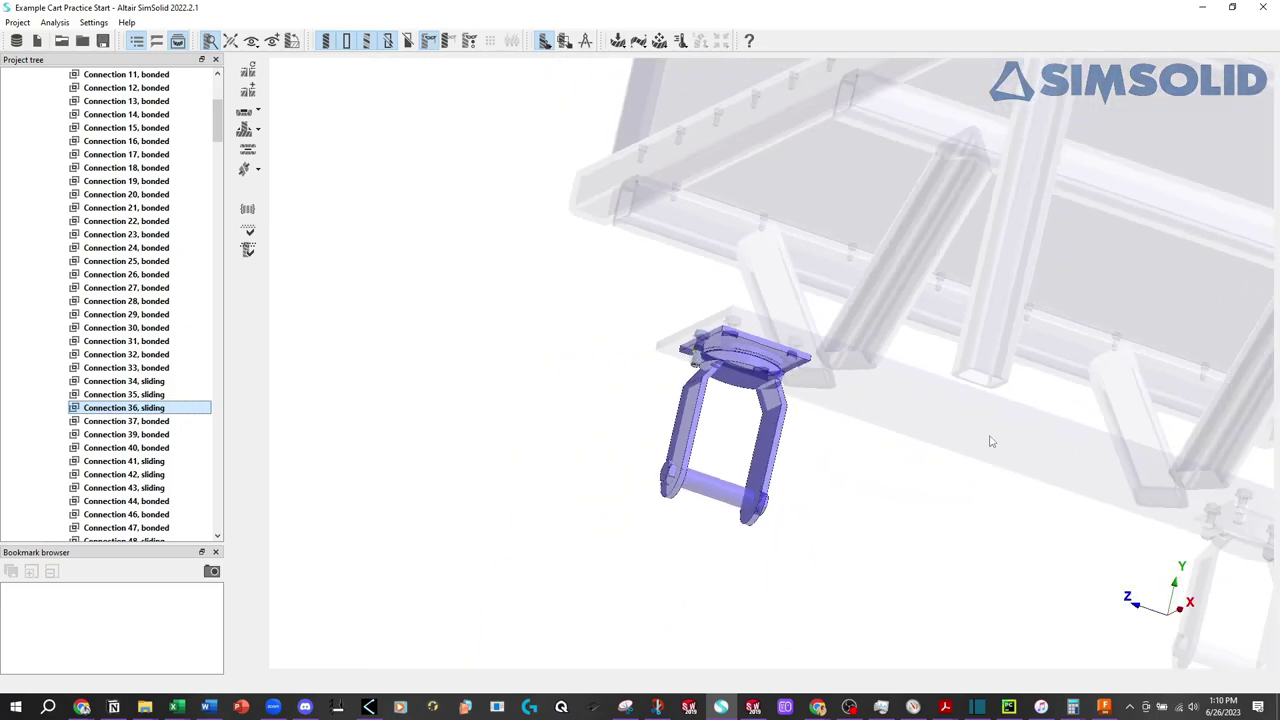
pyautogui.moveTo(991, 441)
pyautogui.mouseDown()
pyautogui.moveTo(848, 414)
pyautogui.moveTo(746, 371)
pyautogui.mouseUp()
# Inspect Connection 37 on the green plate, viewing the side plate edge-on
pyautogui.click(152, 421)
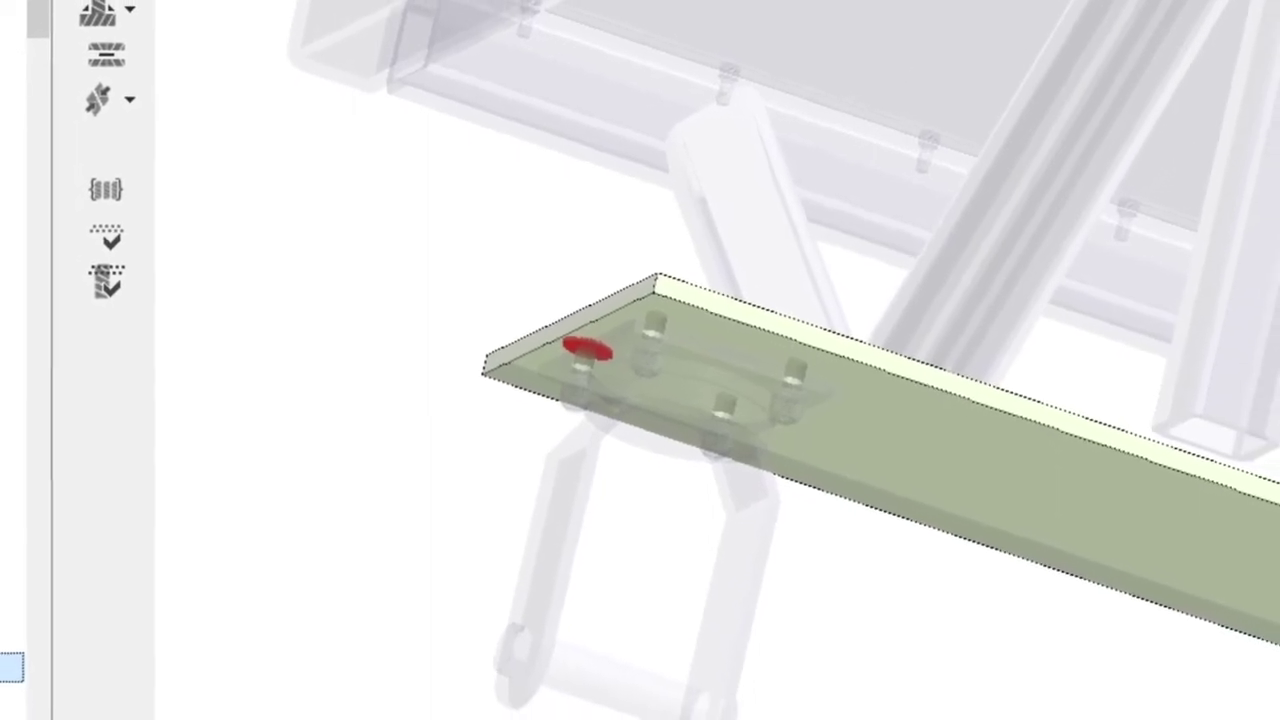
pyautogui.moveTo(600, 337)
pyautogui.keyDown('shift'); pyautogui.mouseDown(button='middle')
pyautogui.moveTo(594, 417)
pyautogui.moveTo(700, 486)
pyautogui.mouseUp(button='middle'); pyautogui.keyUp('shift')
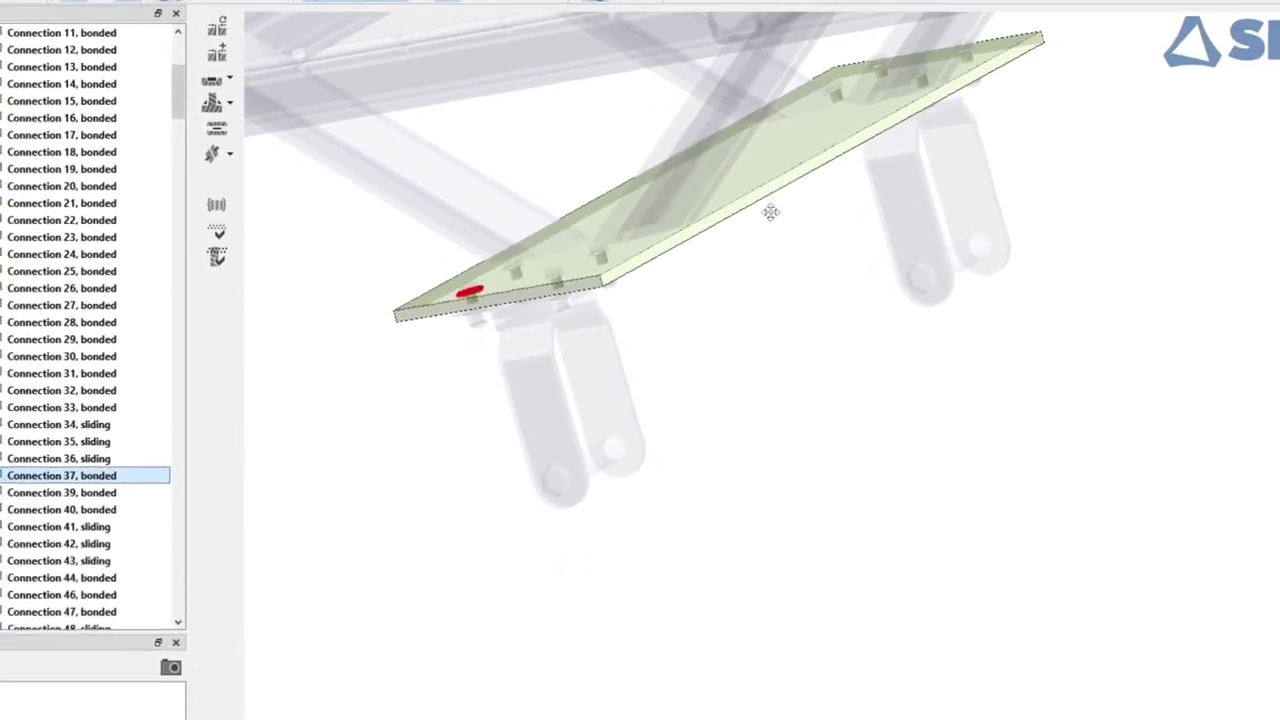
pyautogui.moveTo(769, 209); pyautogui.dragTo(769, 378, button='middle')
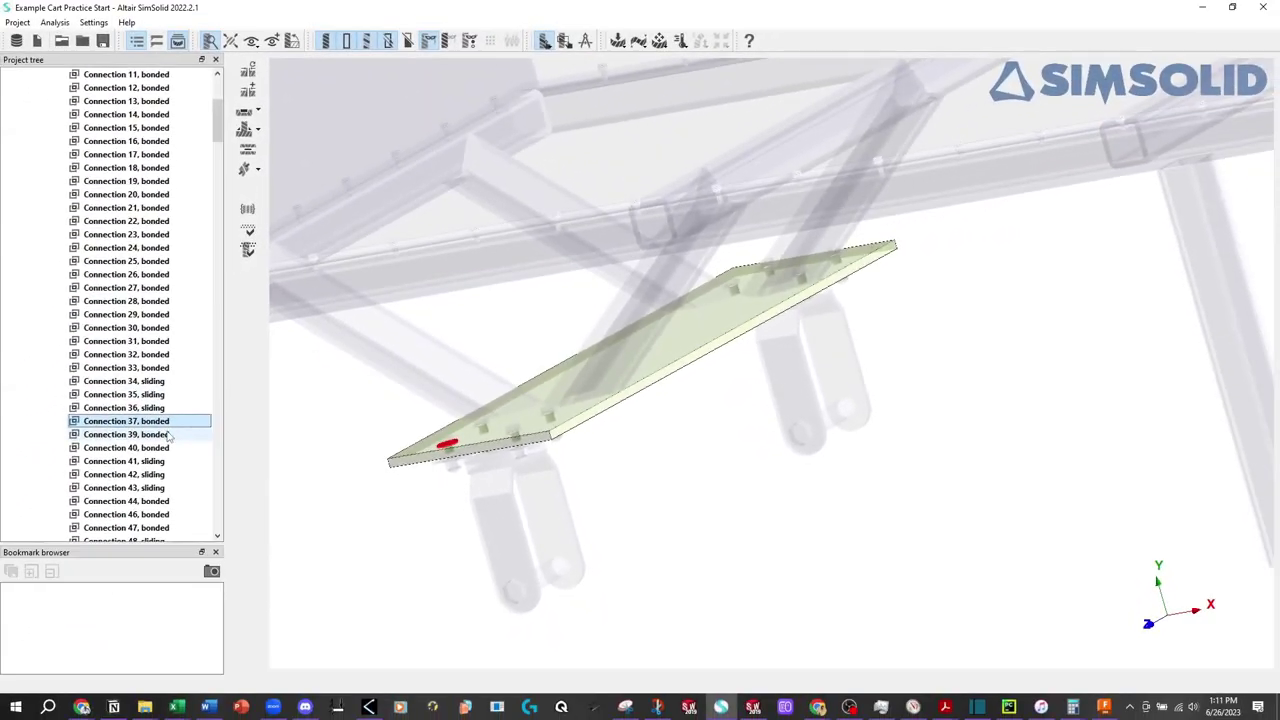
# Step through Connections 39 and 40 to sliding Connection 41 and zoom onto its bolt
pyautogui.click(168, 434)
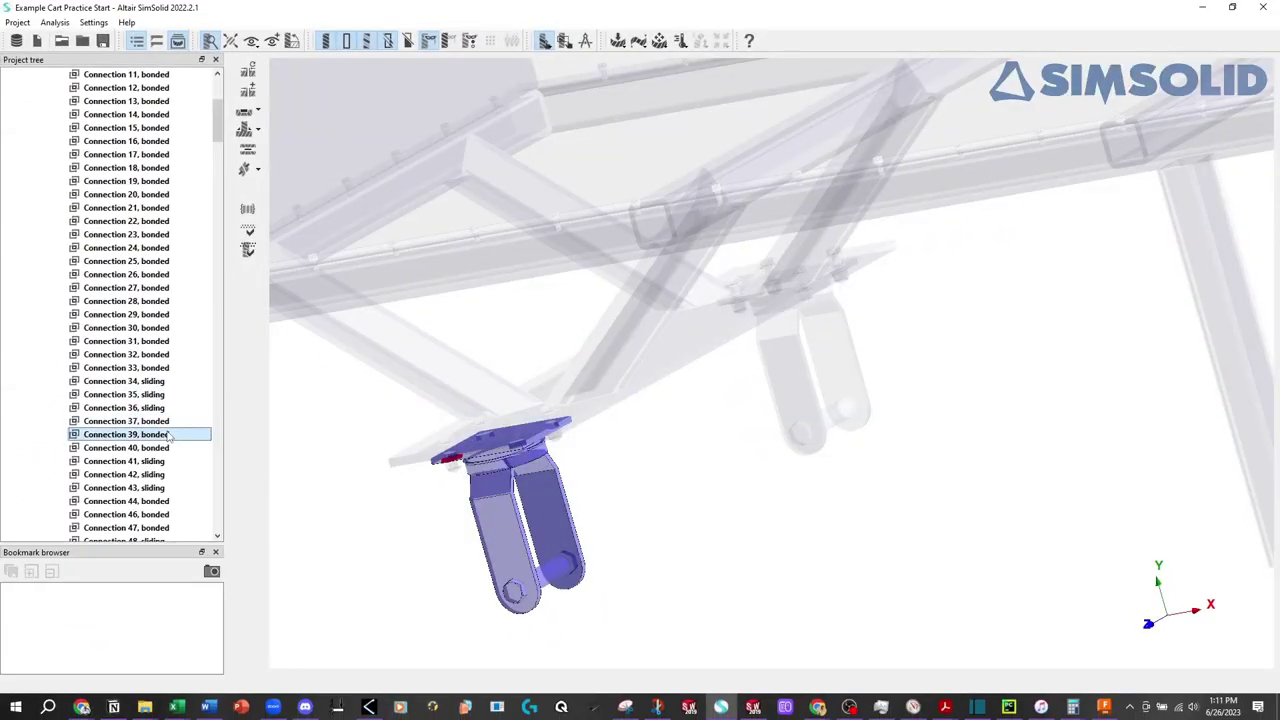
pyautogui.press('Down')
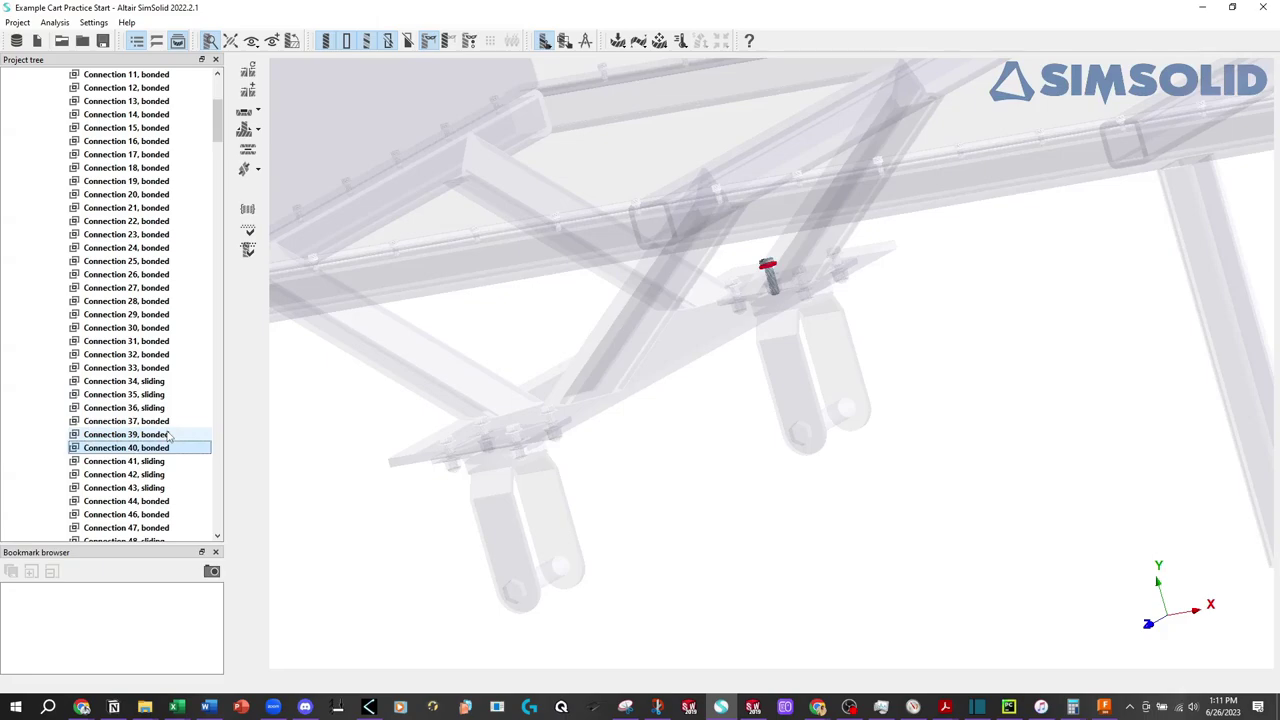
pyautogui.press('Down')
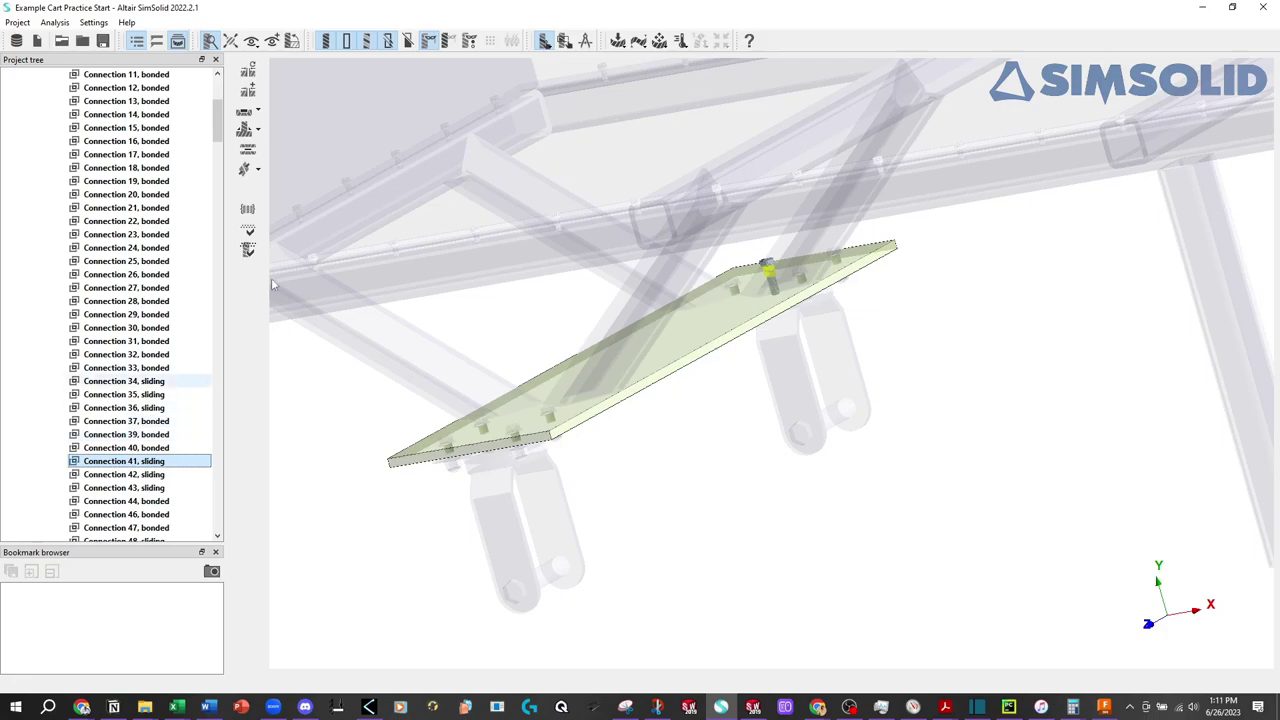
pyautogui.moveTo(722, 240); pyautogui.dragTo(802, 328)
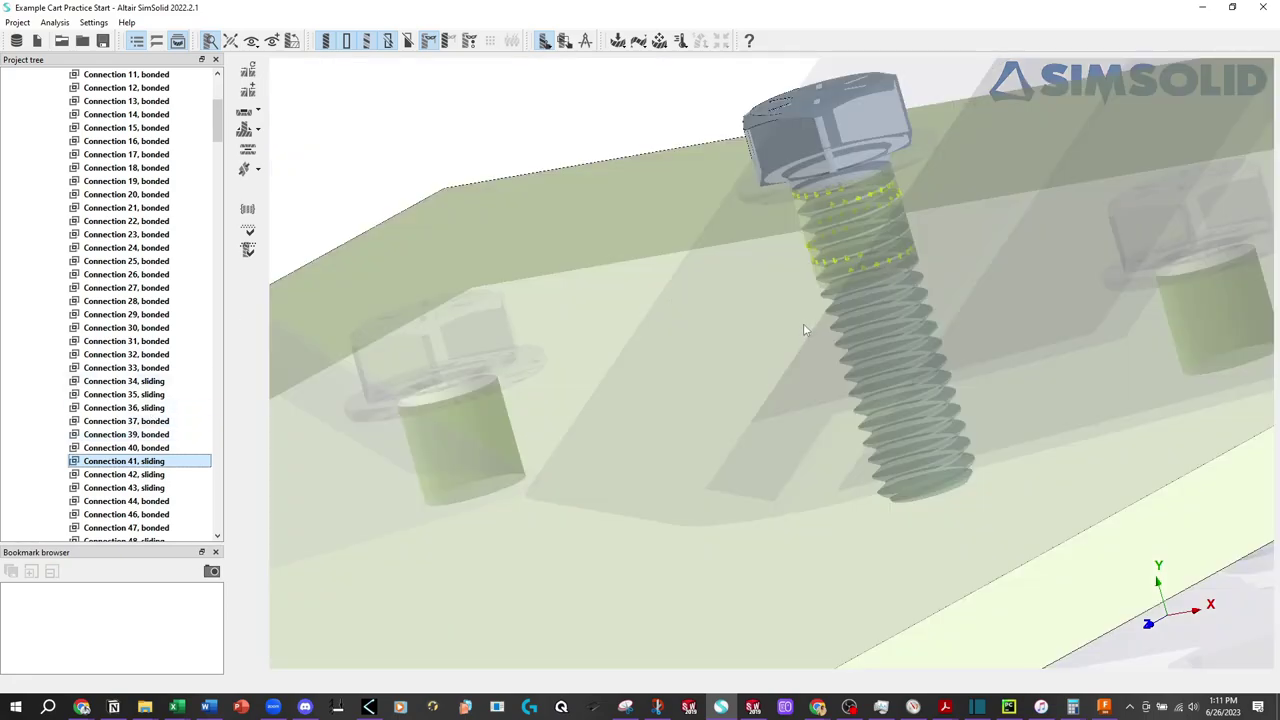
pyautogui.scroll(-2, 757, 380)
pyautogui.scroll(-2, 750, 380)
pyautogui.scroll(-2, 743, 380)
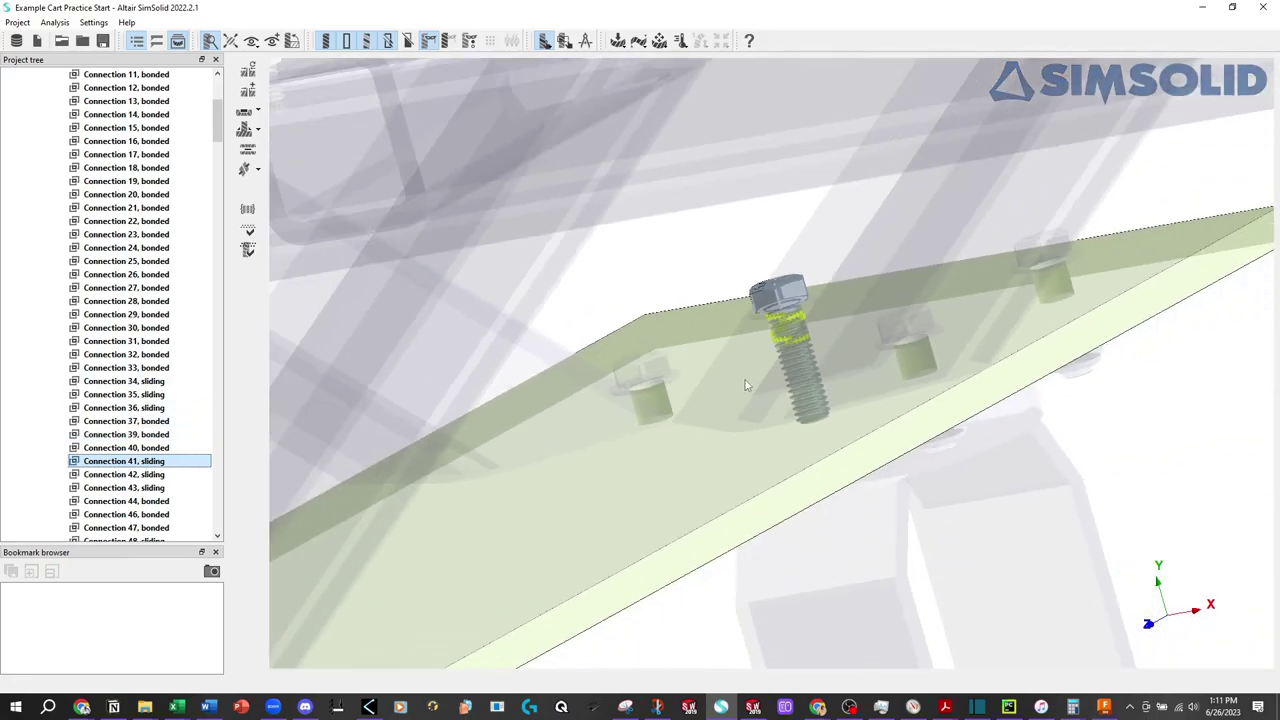
pyautogui.scroll(-2, 684, 421)
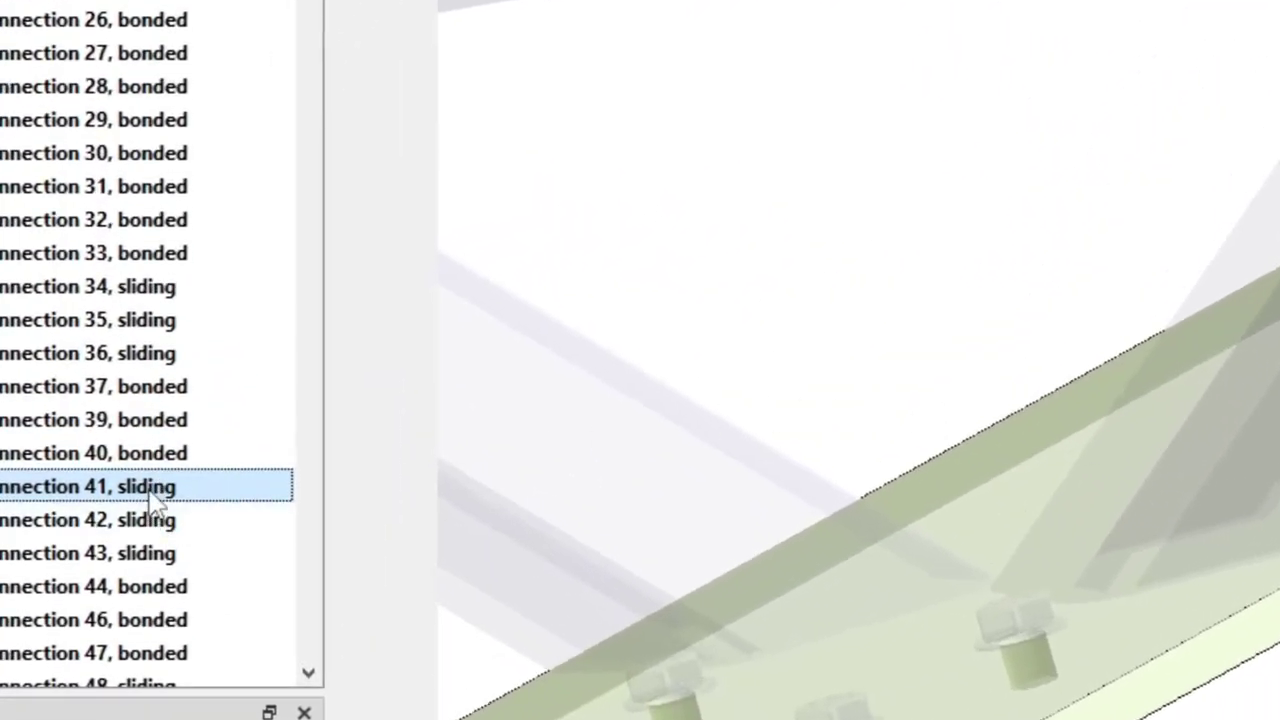
# Open the Default contact conditions dialog for sliding Connection 41
pyautogui.rightClick(152, 500)
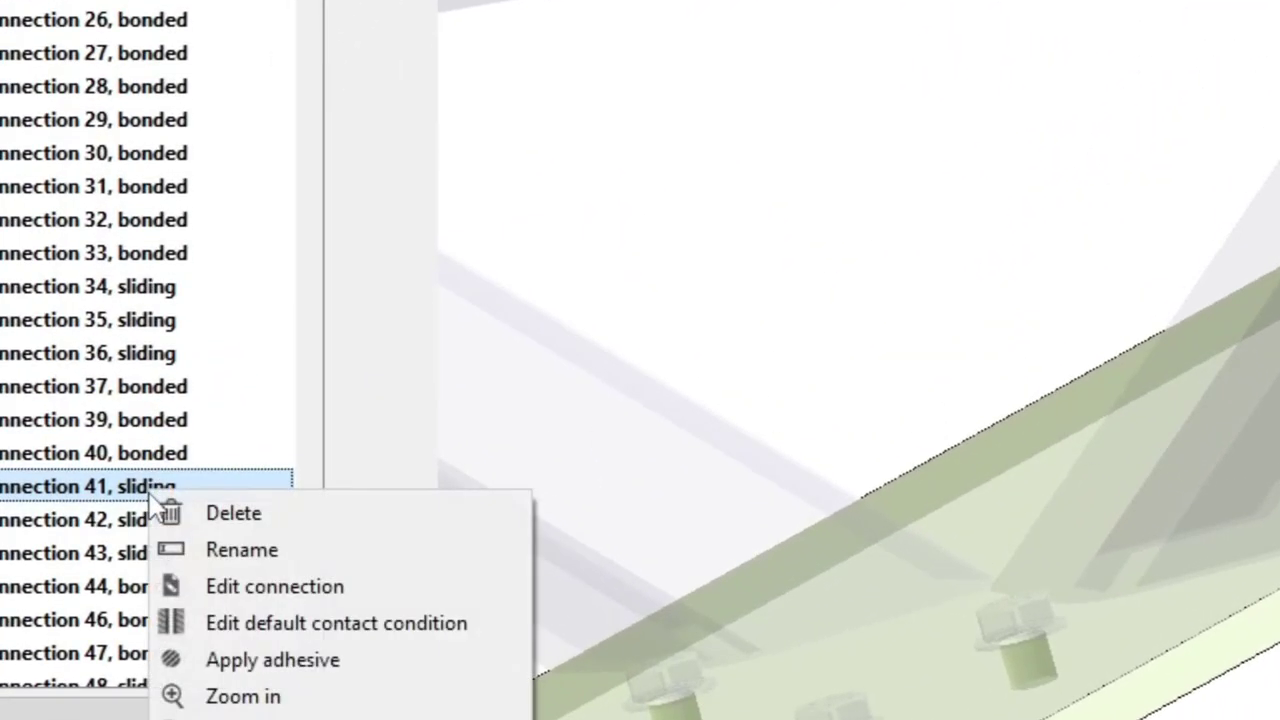
pyautogui.click(378, 628)
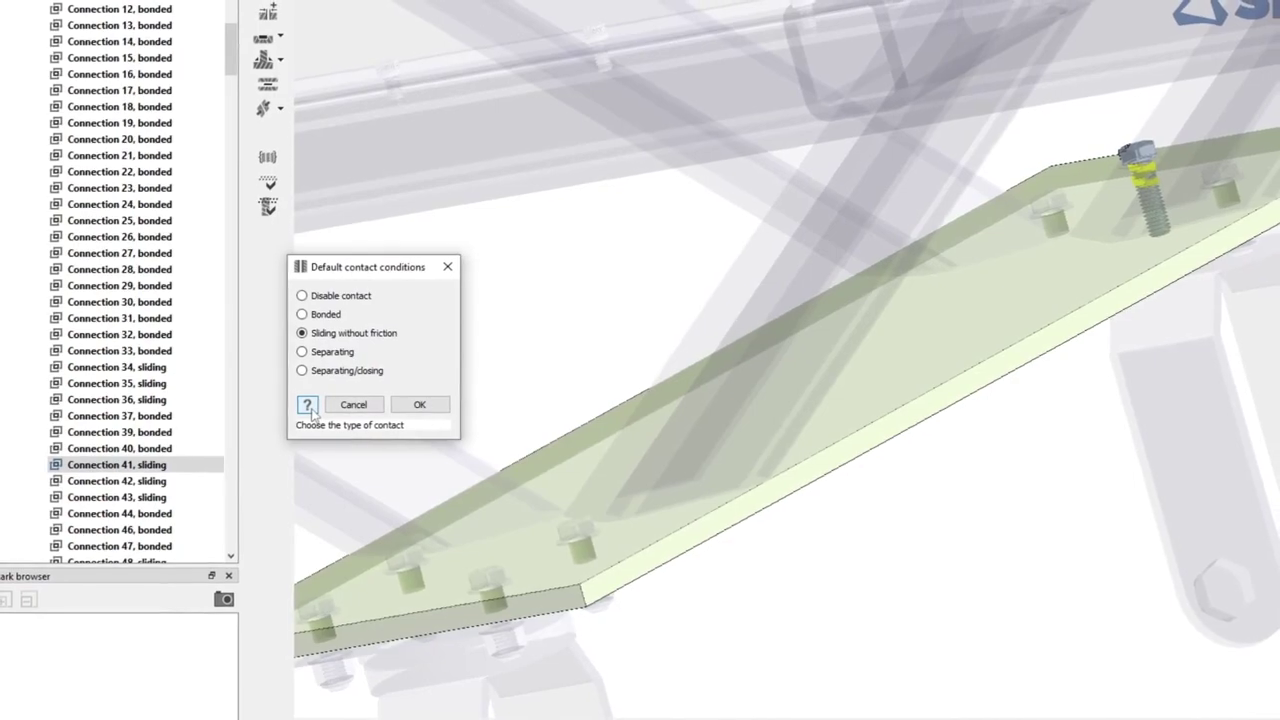
pyautogui.scroll(-7, 172, 468)
# Preview sliding Connections 55, 83, 84, 85, then regular bonded Connection 38
pyautogui.click(120, 324)
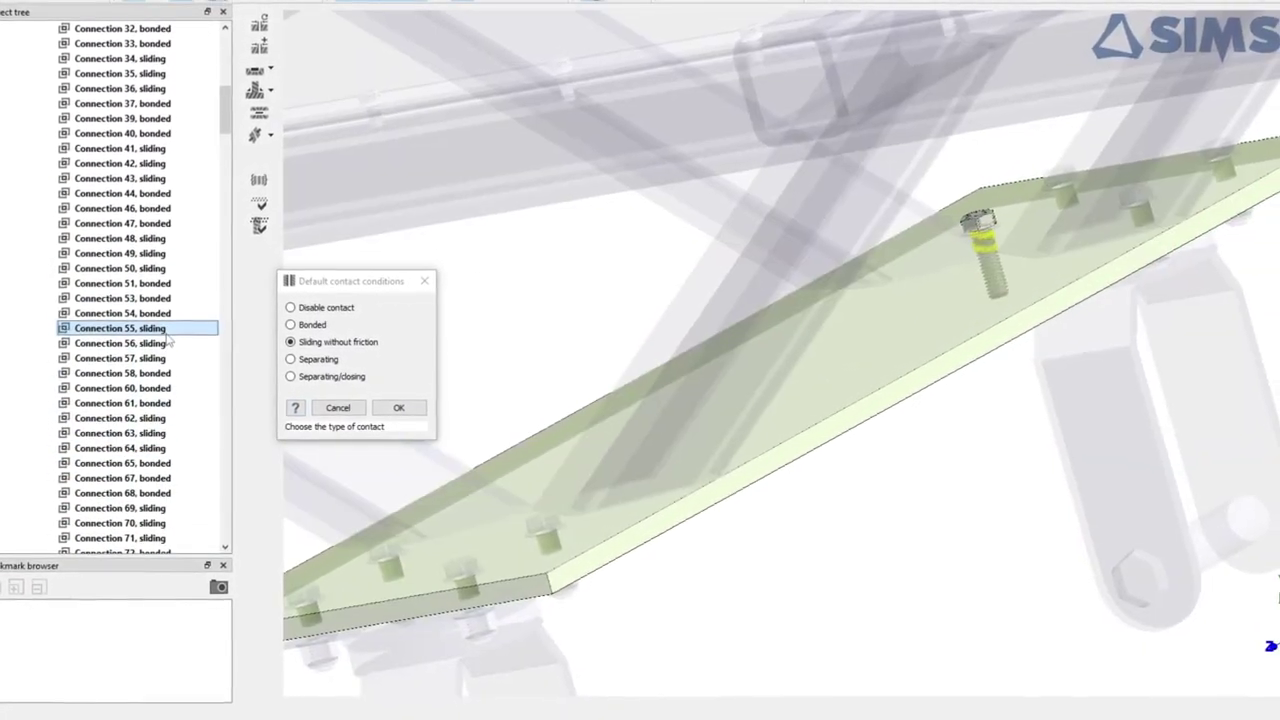
pyautogui.scroll(-3, 186, 371)
pyautogui.scroll(-4, 184, 380)
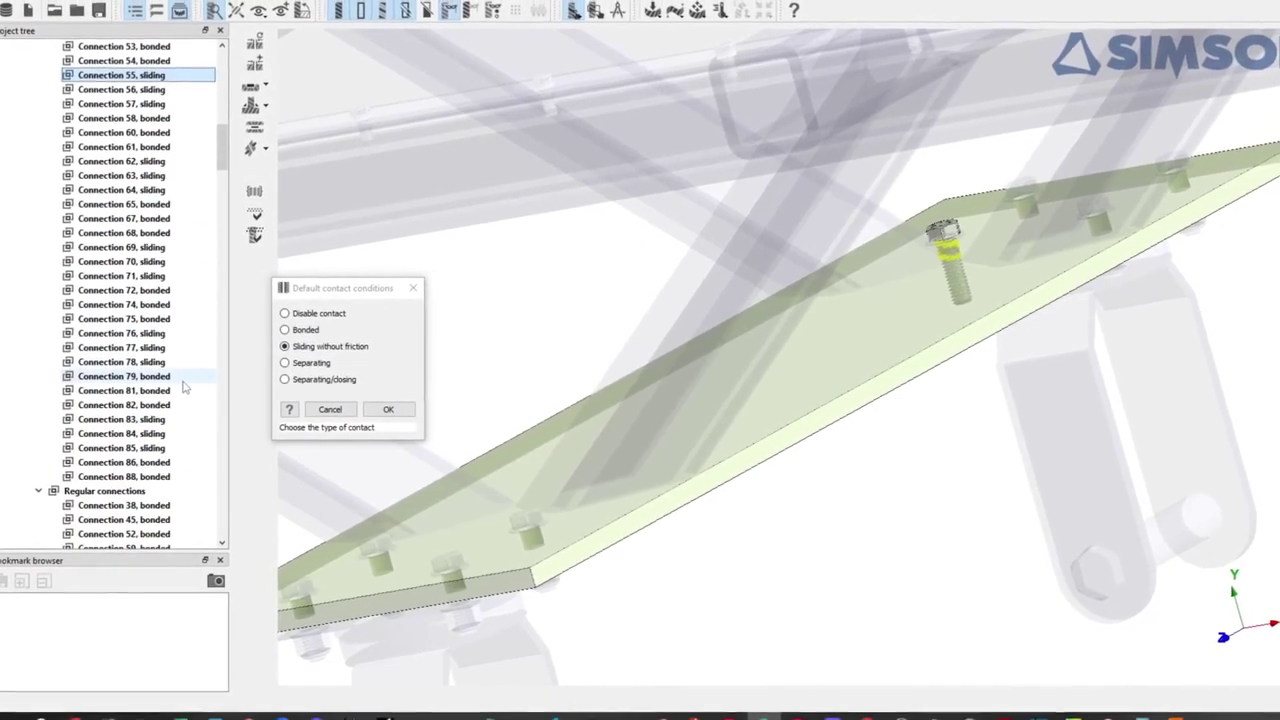
pyautogui.scroll(-4, 182, 388)
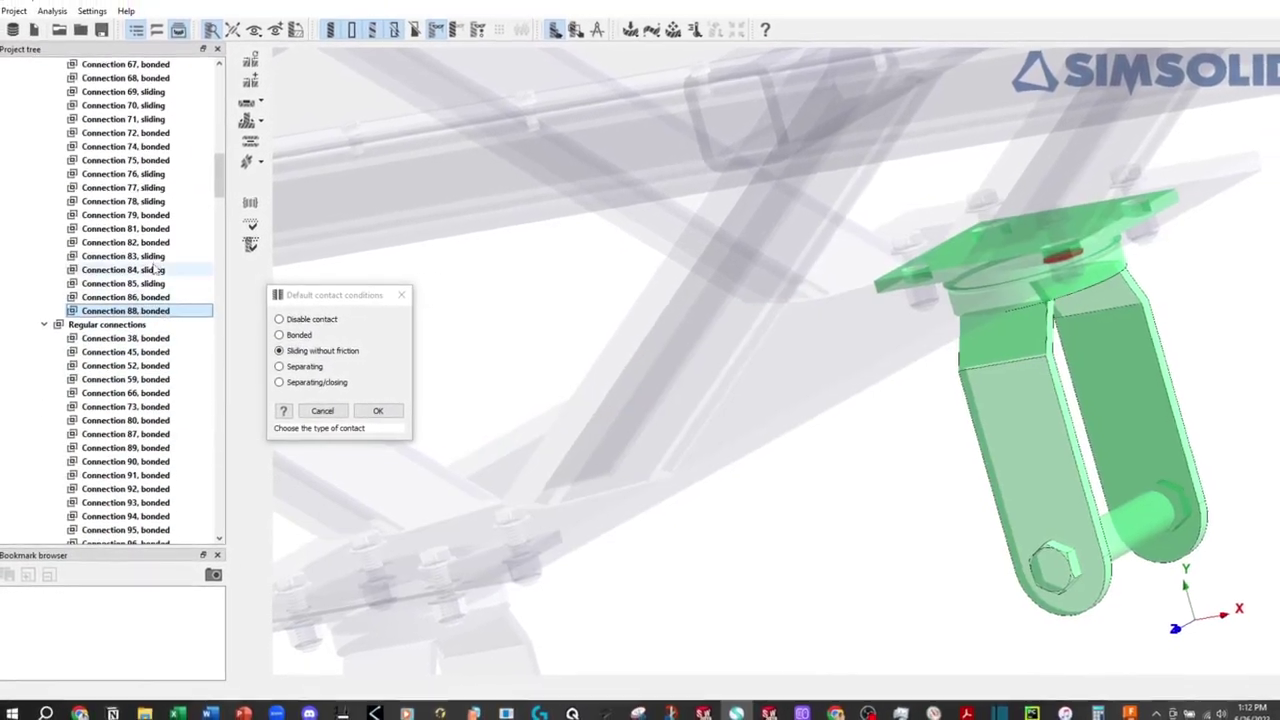
pyautogui.click(156, 253)
pyautogui.click(156, 271)
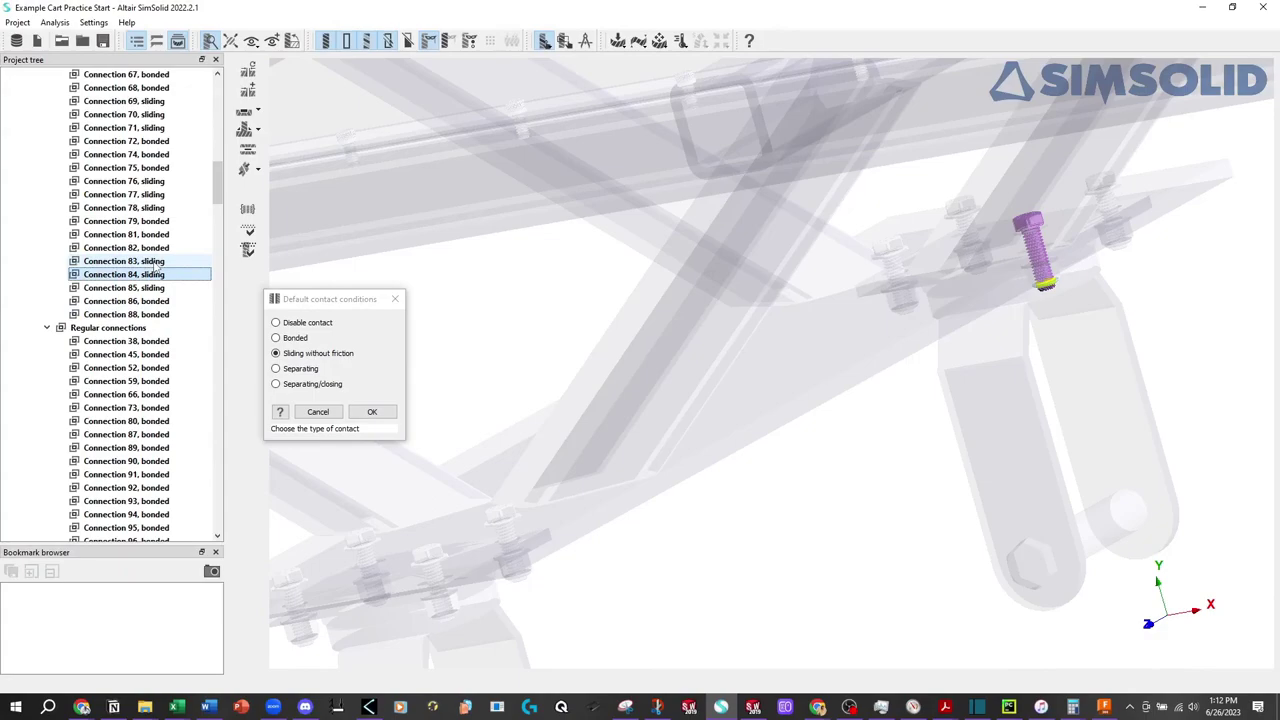
pyautogui.press('Down')
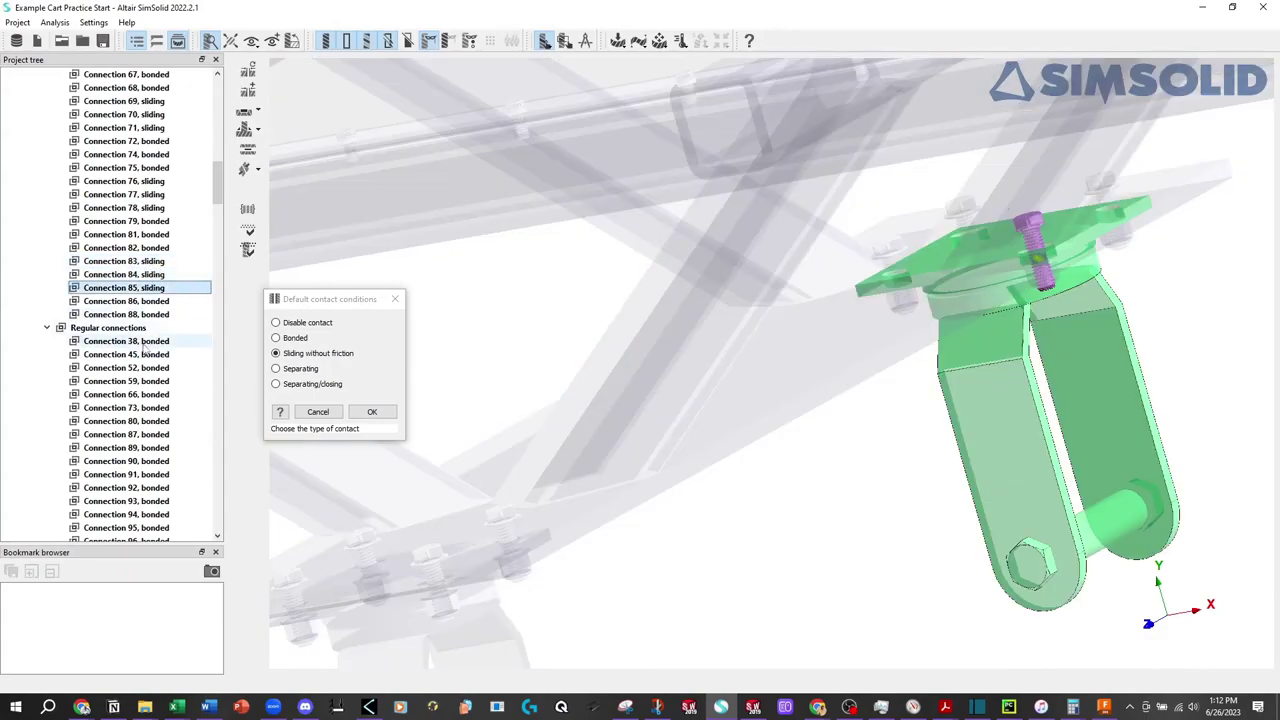
pyautogui.click(140, 341)
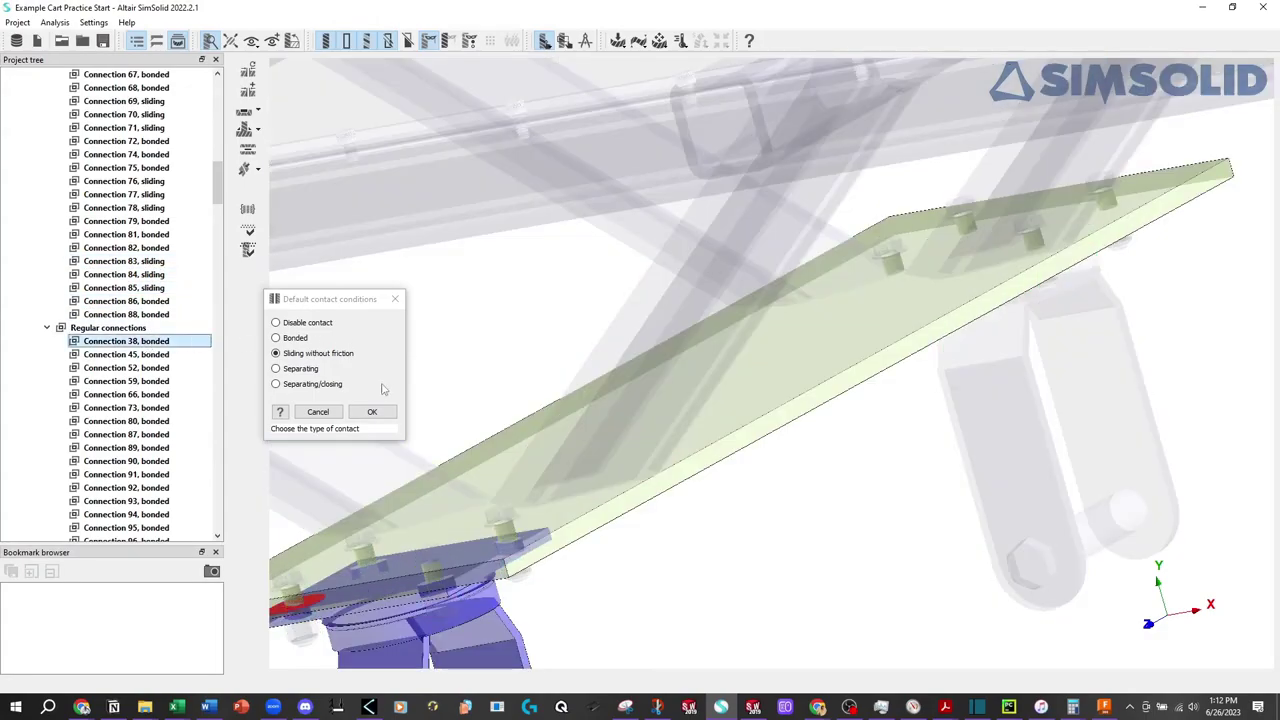
# Cancel the contact conditions unchanged, show parts in uniform colour, and orbit to the underside frame
pyautogui.click(395, 299)
pyautogui.scroll(-1, 520, 379)
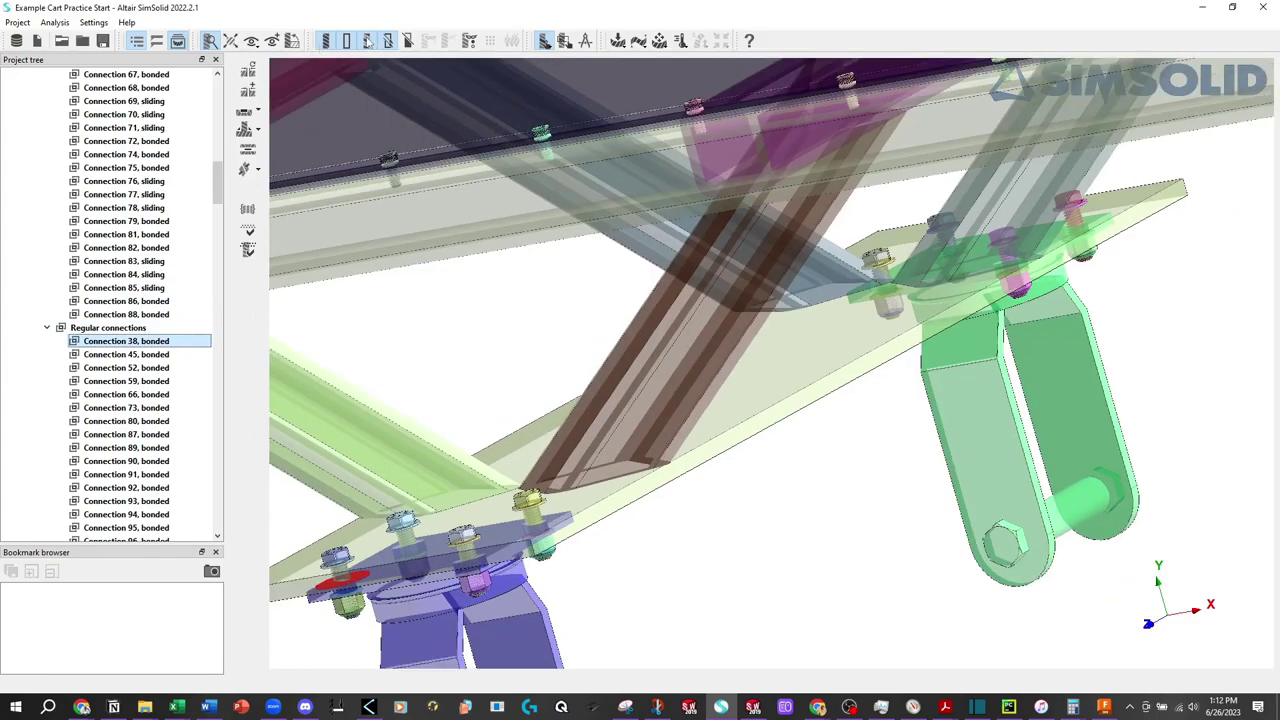
pyautogui.click(367, 40)
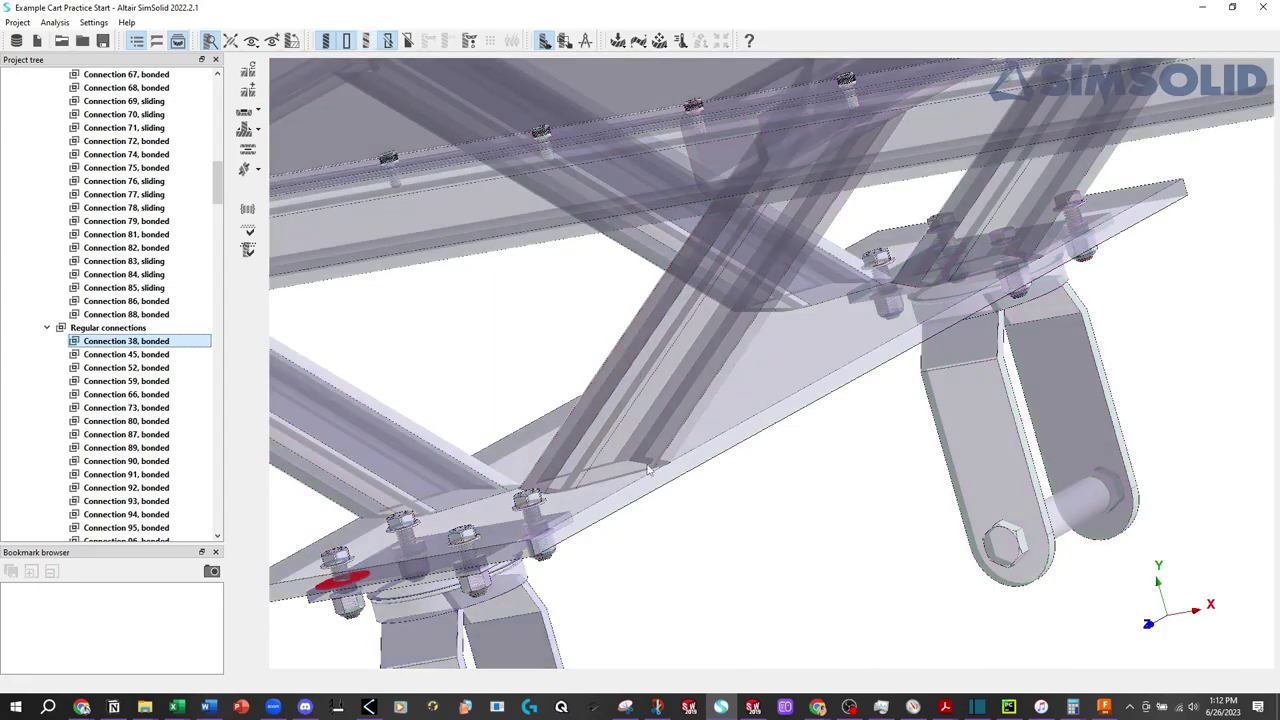
pyautogui.scroll(-2, 645, 420)
pyautogui.scroll(-2, 650, 428)
pyautogui.scroll(-2, 650, 428)
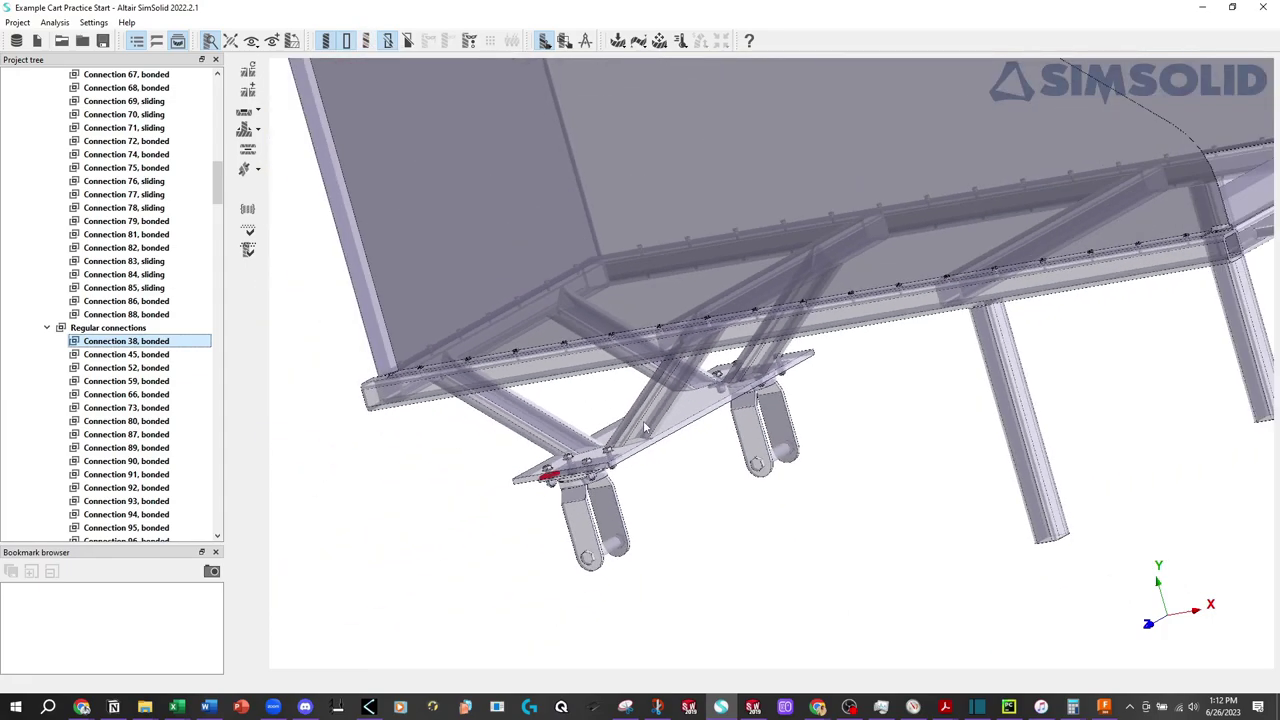
pyautogui.moveTo(650, 428); pyautogui.dragTo(627, 482)
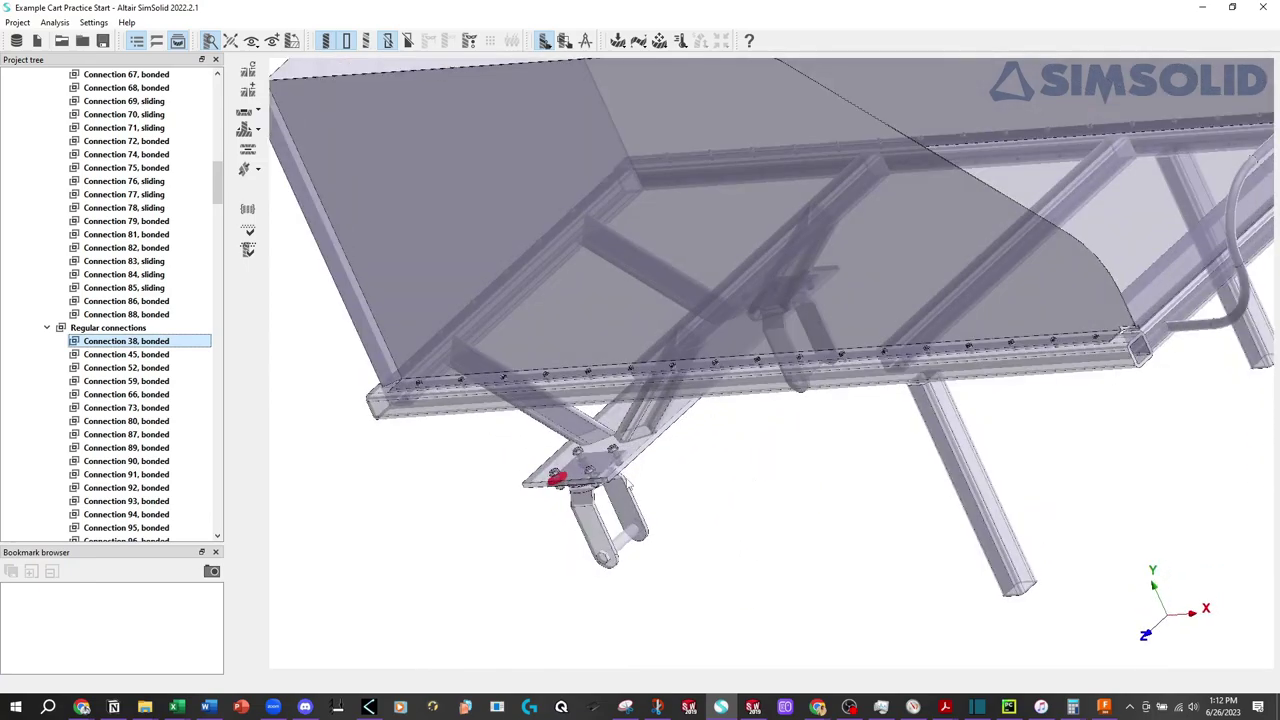
pyautogui.moveTo(217, 183); pyautogui.dragTo(212, 237)
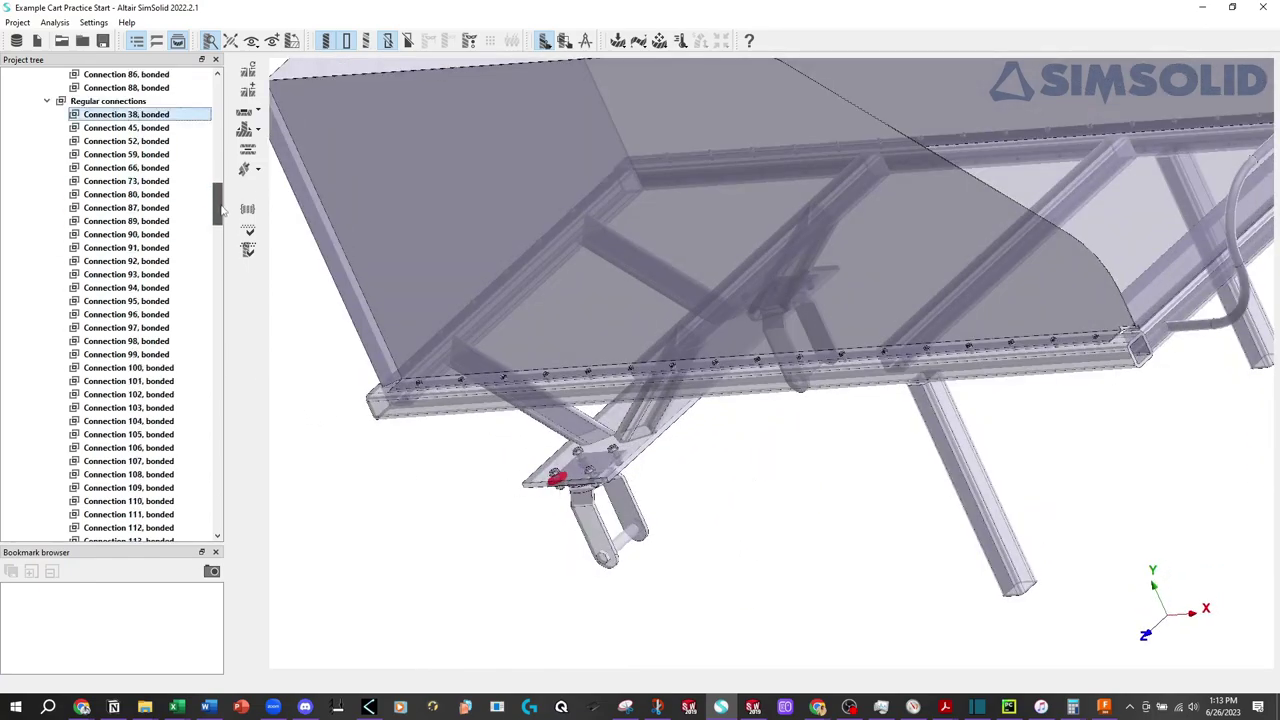
# Preview the floor plate's bonded Connections 120, 135 and 138
pyautogui.click(177, 223)
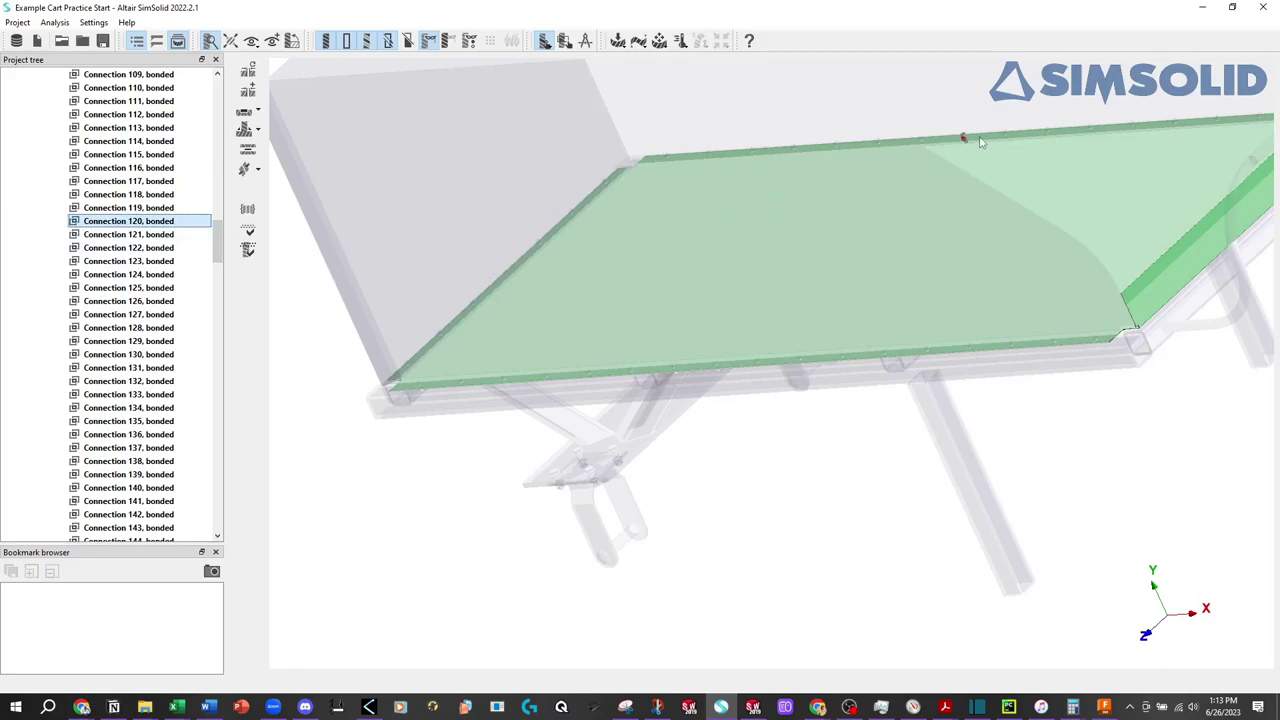
pyautogui.click(152, 422)
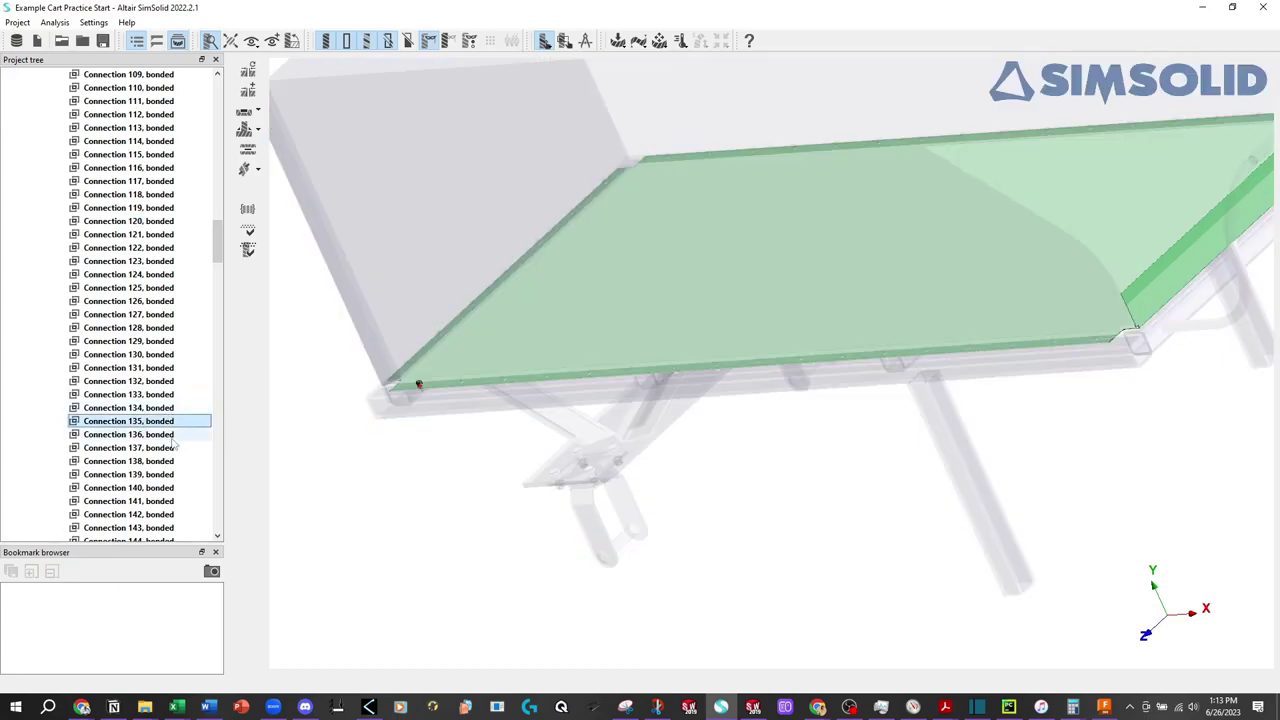
pyautogui.click(150, 462)
# Step on through the bonded connections to Connection 262 and reopen Automatic connections settings
pyautogui.press('Down')
pyautogui.press('Down')
pyautogui.press('Down')
pyautogui.press('Down')
pyautogui.press('Down')
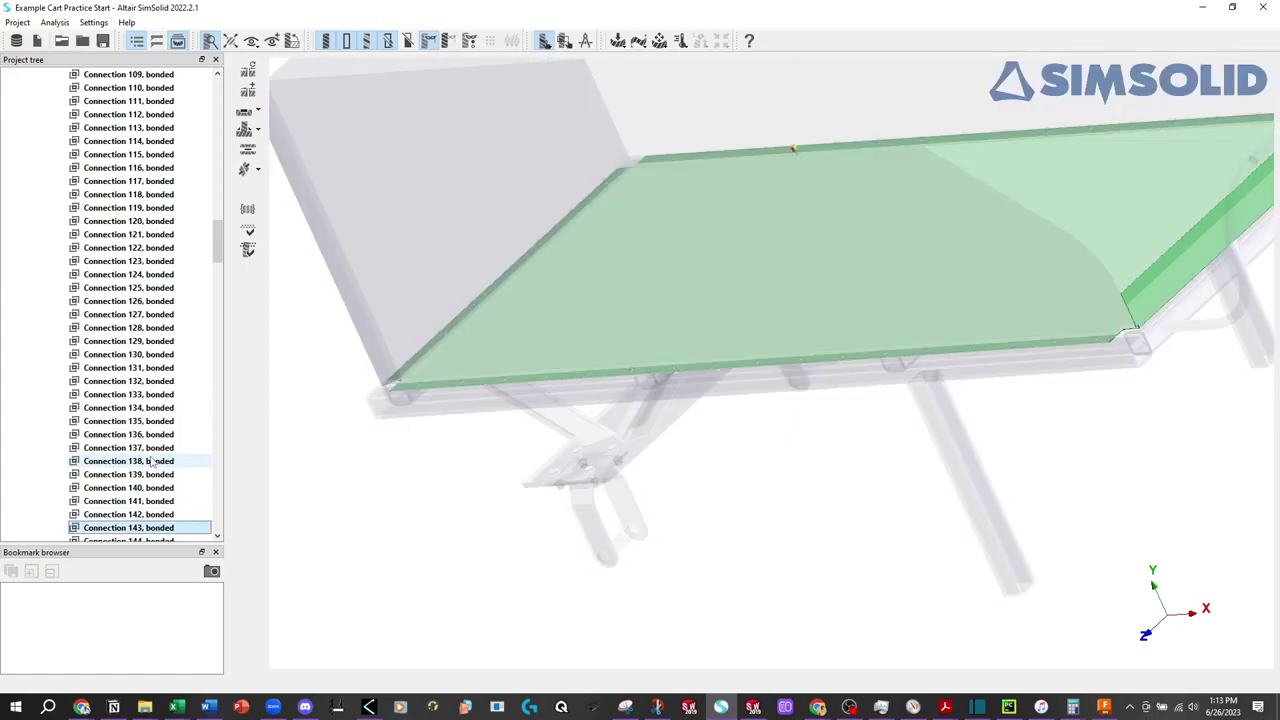
pyautogui.press('Down')
pyautogui.press('Down')
pyautogui.press('Down')
pyautogui.press('Down')
pyautogui.scroll(-20, 150, 462)
pyautogui.click(150, 421)
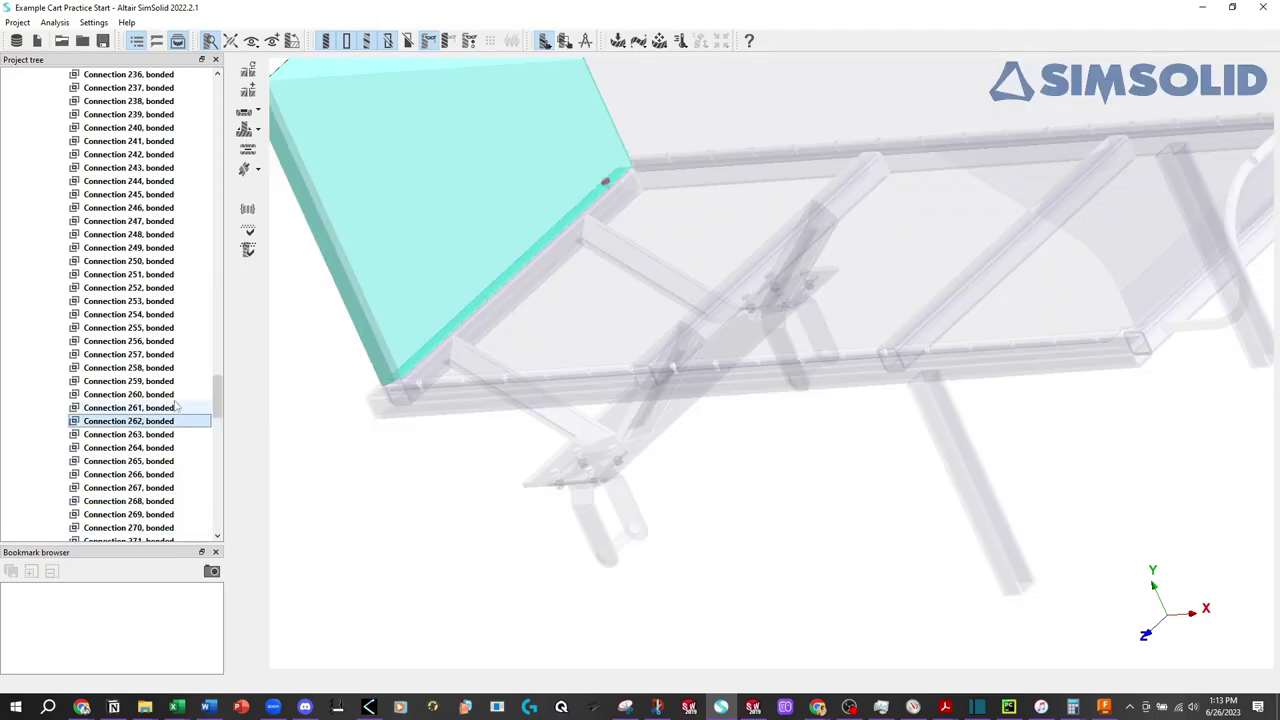
pyautogui.click(248, 72)
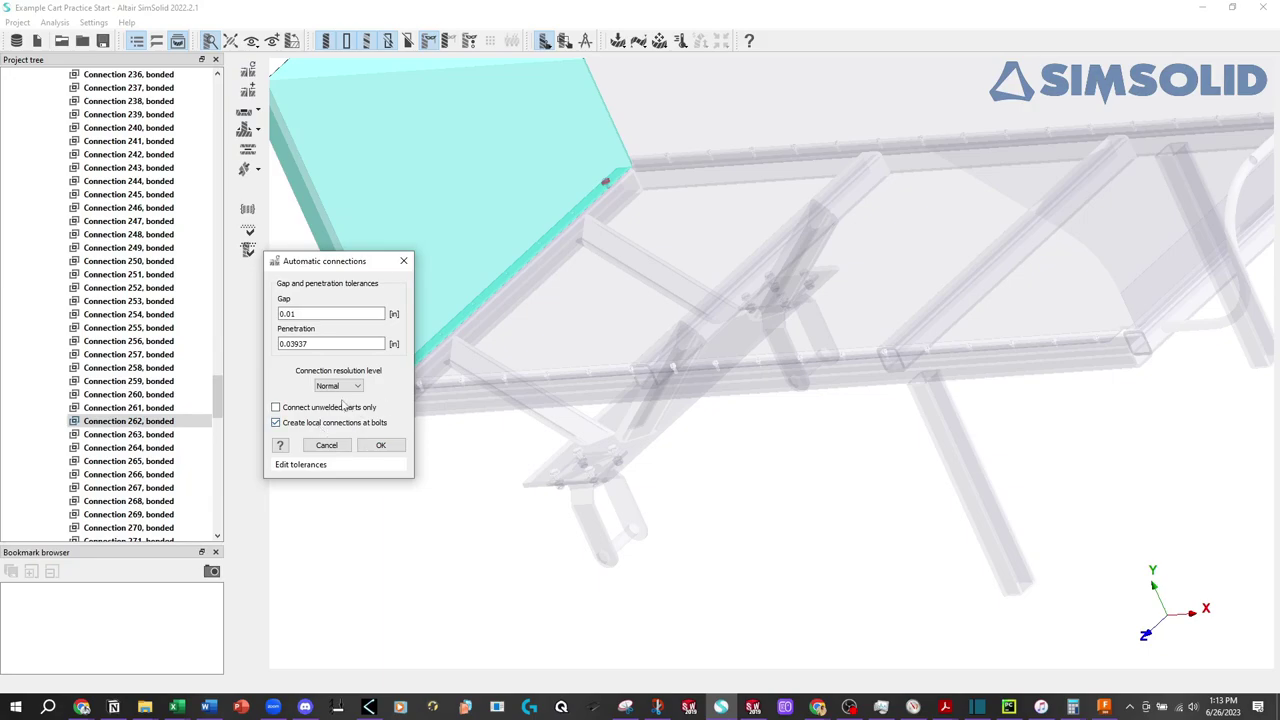
# Dismiss Automatic connections and preview the beam joined by Connection 307
pyautogui.click(326, 446)
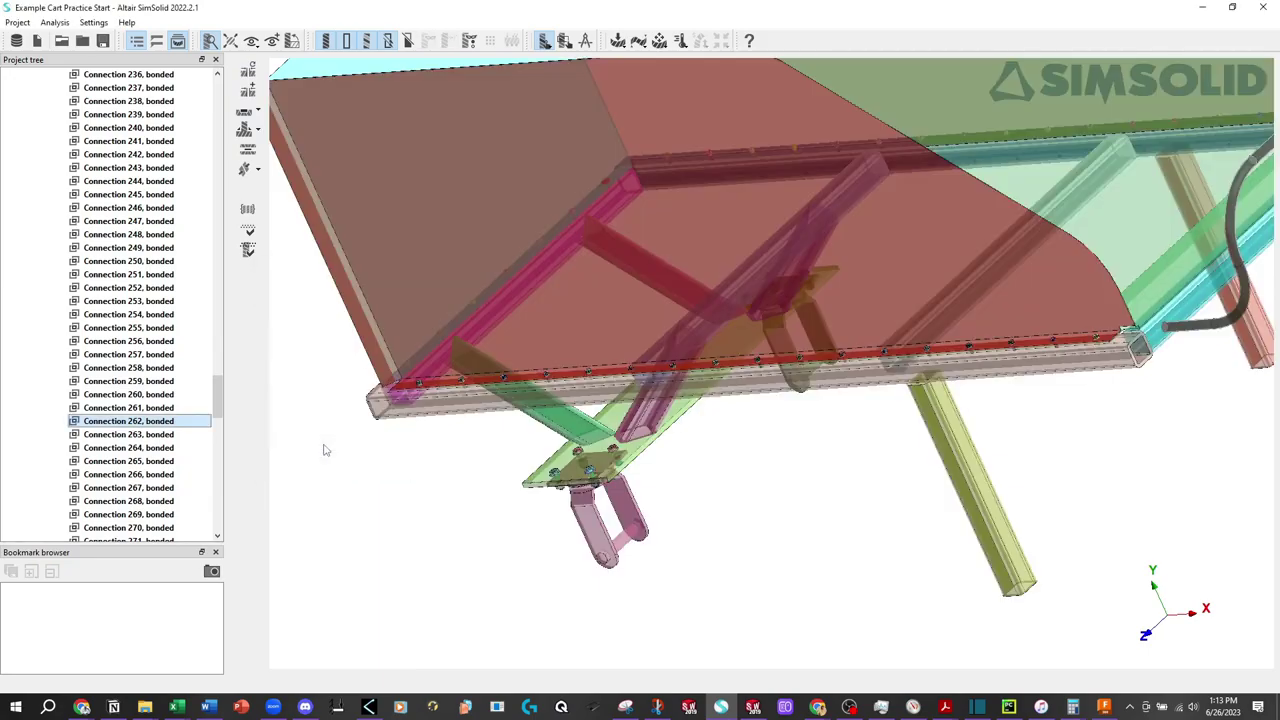
pyautogui.scroll(-11, 110, 423)
pyautogui.scroll(-4, 110, 423)
pyautogui.click(148, 420)
pyautogui.scroll(-4, 145, 414)
pyautogui.scroll(-10, 145, 414)
pyautogui.scroll(-2, 145, 414)
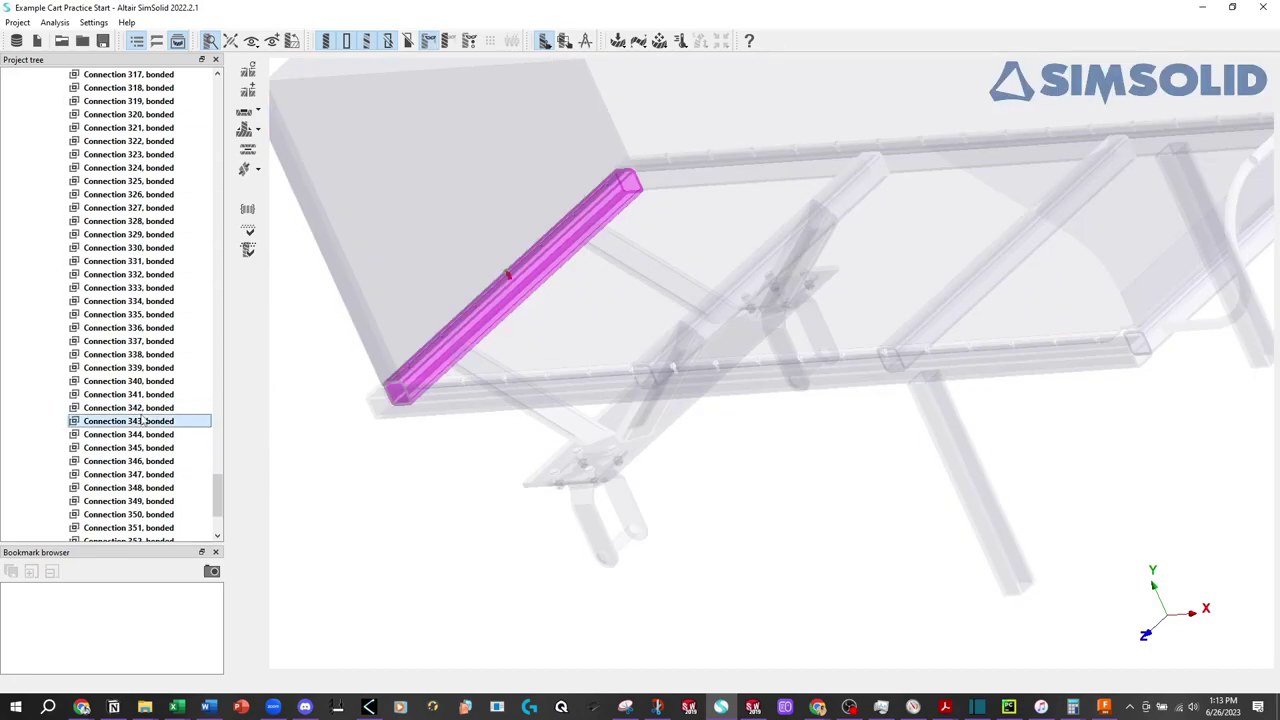
# Preview Connections 360 and 357, then rotate under the floor to brace Connection 359
pyautogui.click(150, 501)
pyautogui.click(185, 461)
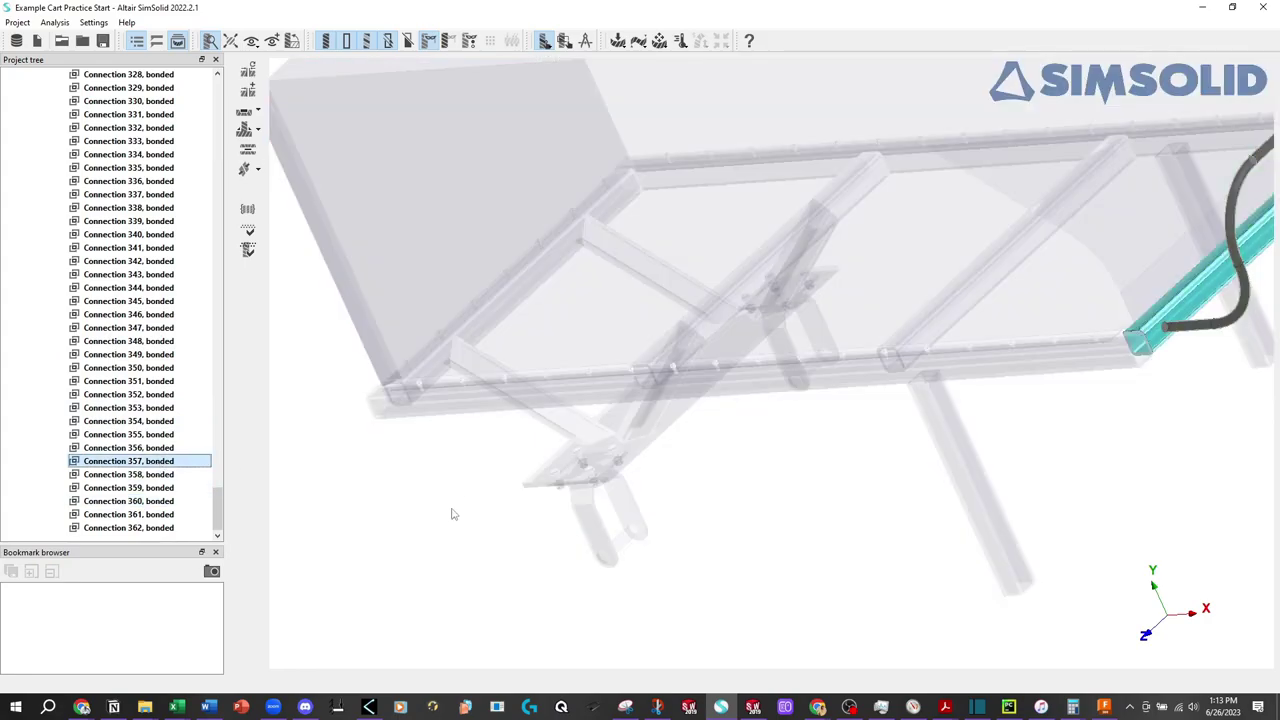
pyautogui.moveTo(480, 452); pyautogui.dragTo(600, 347, button='right')
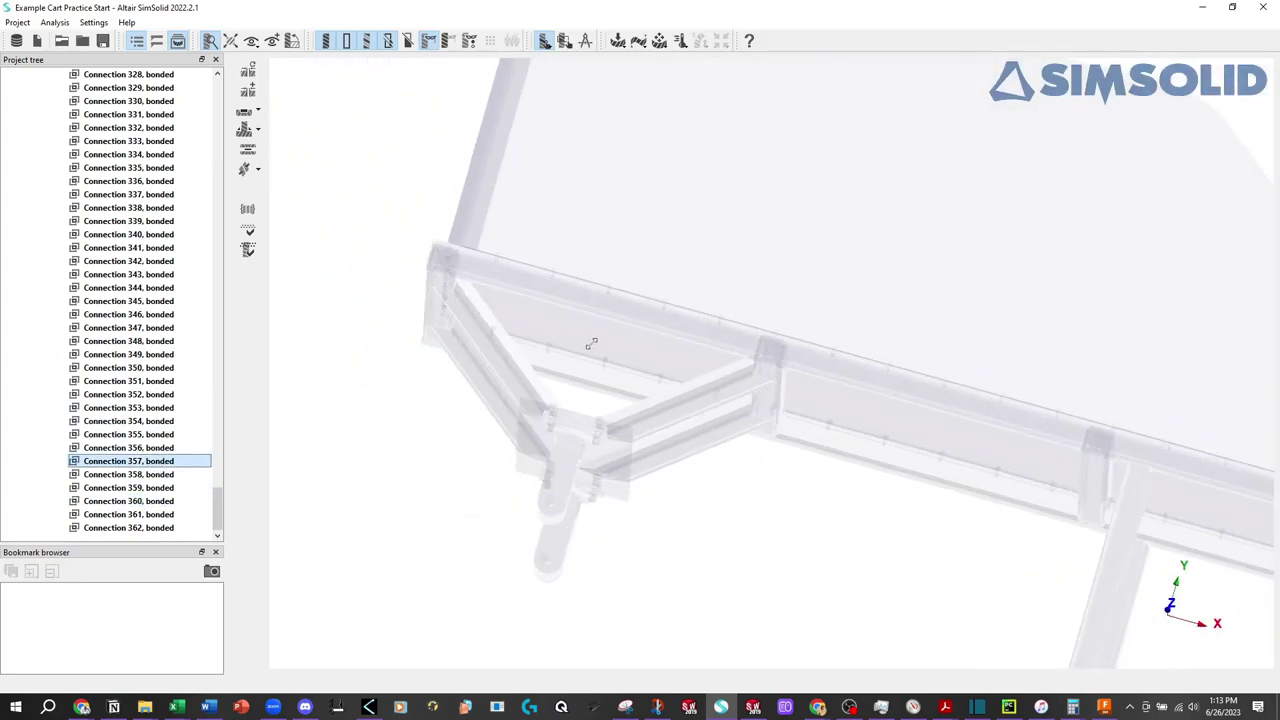
pyautogui.moveTo(362, 457); pyautogui.dragTo(577, 499, button='right')
pyautogui.press('Down')
pyautogui.press('Down')
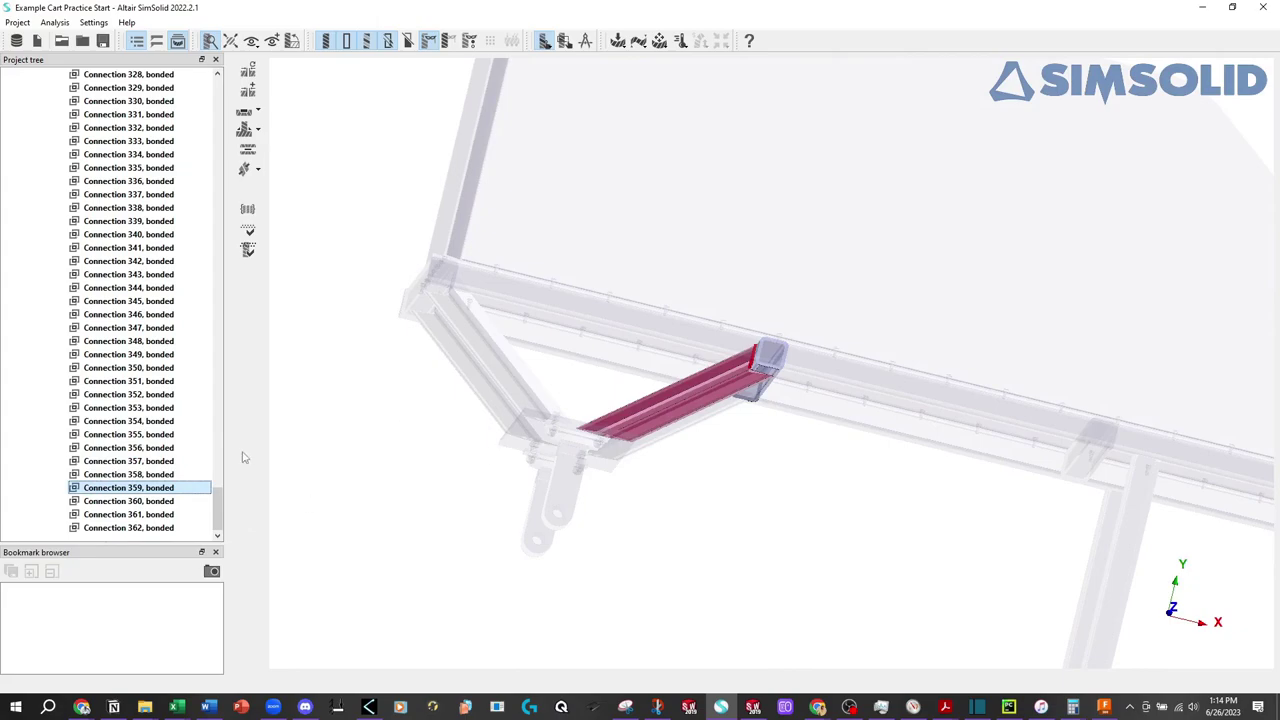
pyautogui.moveTo(440, 414)
pyautogui.mouseDown(button='right')
pyautogui.moveTo(486, 429)
pyautogui.moveTo(539, 418)
pyautogui.mouseUp(button='right')
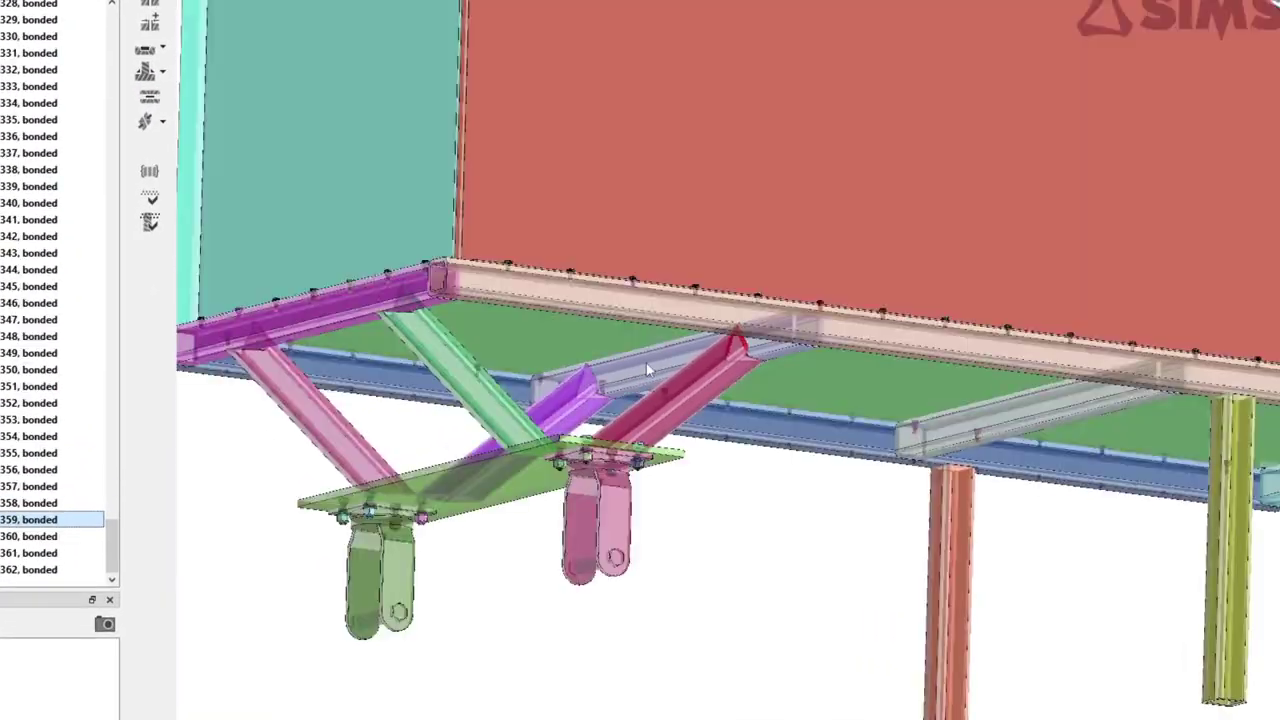
# List the square tube's nine part connections and check Connections 268, 96 through 362
pyautogui.rightClick(646, 365)
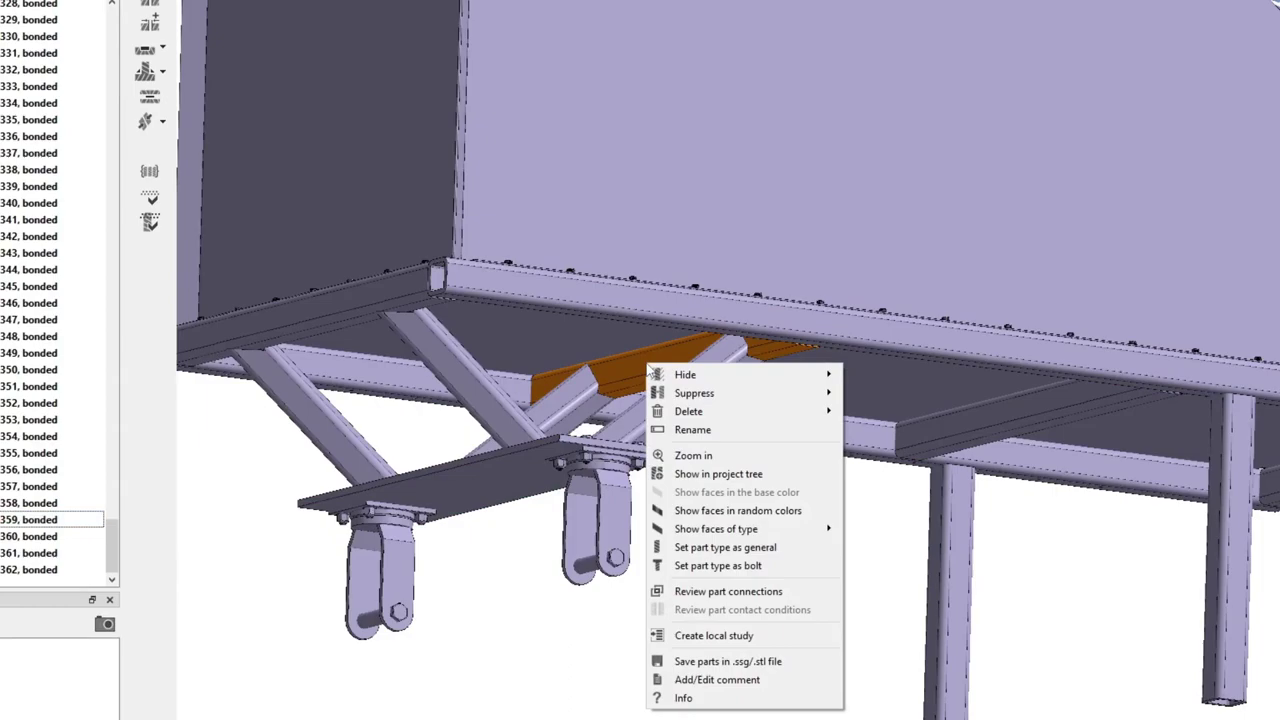
pyautogui.click(764, 592)
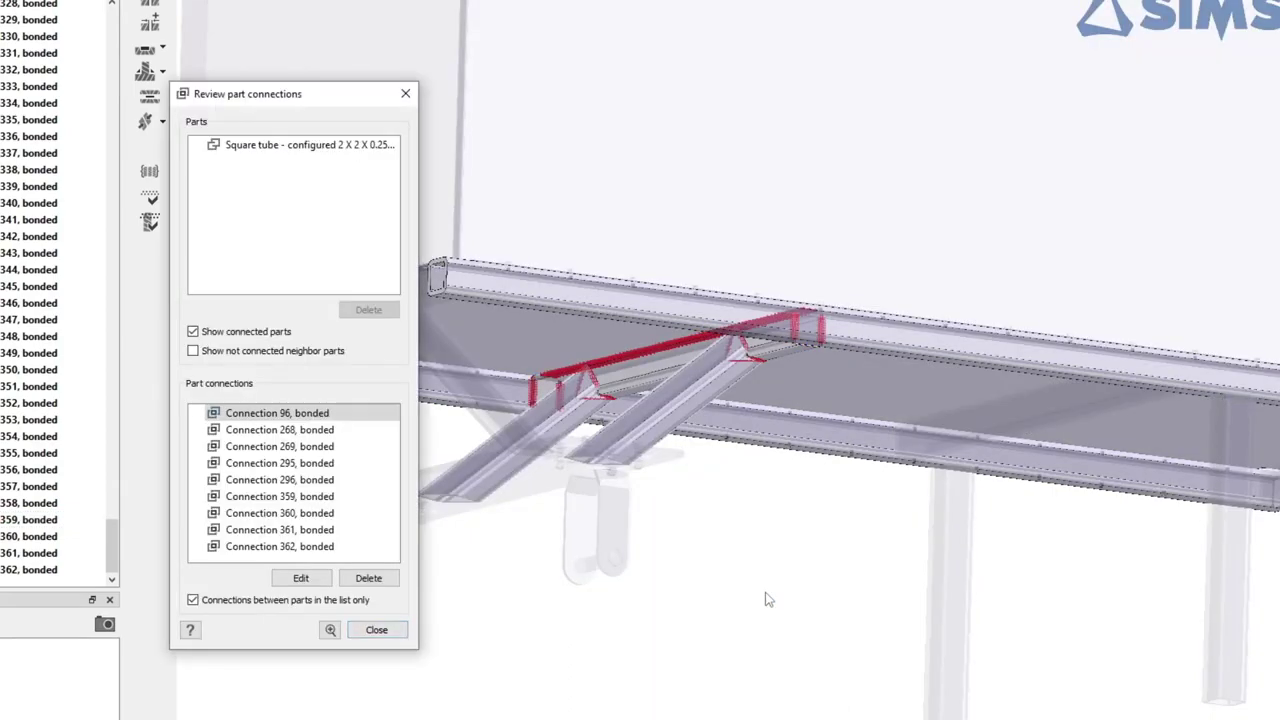
pyautogui.click(311, 430)
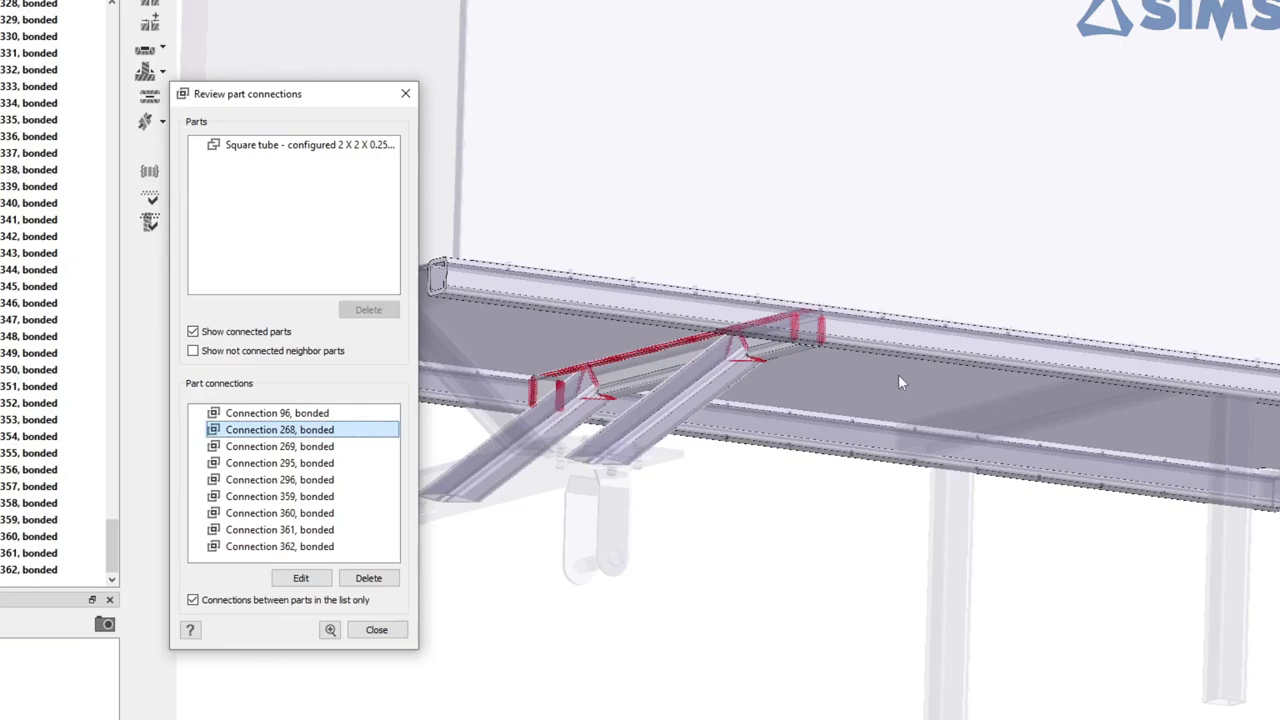
pyautogui.click(824, 364)
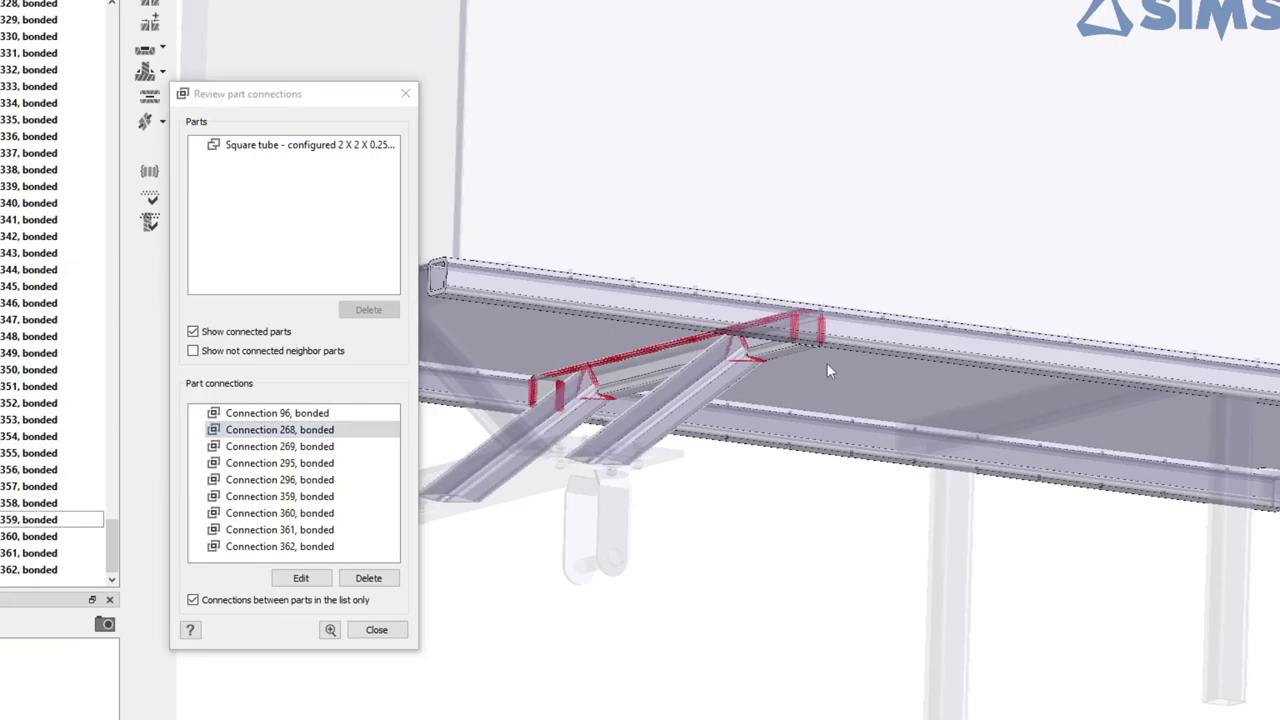
pyautogui.click(344, 414)
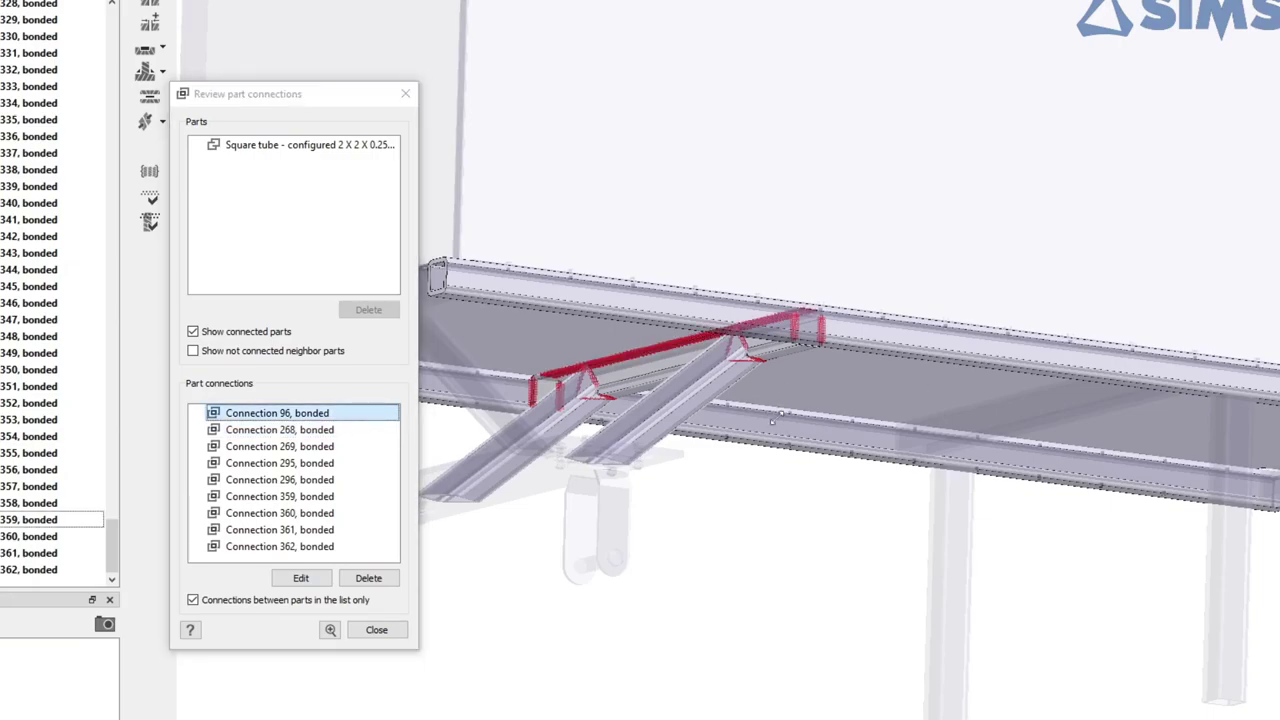
pyautogui.moveTo(772, 424)
pyautogui.mouseDown(button='middle')
pyautogui.moveTo(740, 378)
pyautogui.moveTo(540, 522)
pyautogui.mouseUp(button='middle')
pyautogui.press('Down')
pyautogui.press('End')
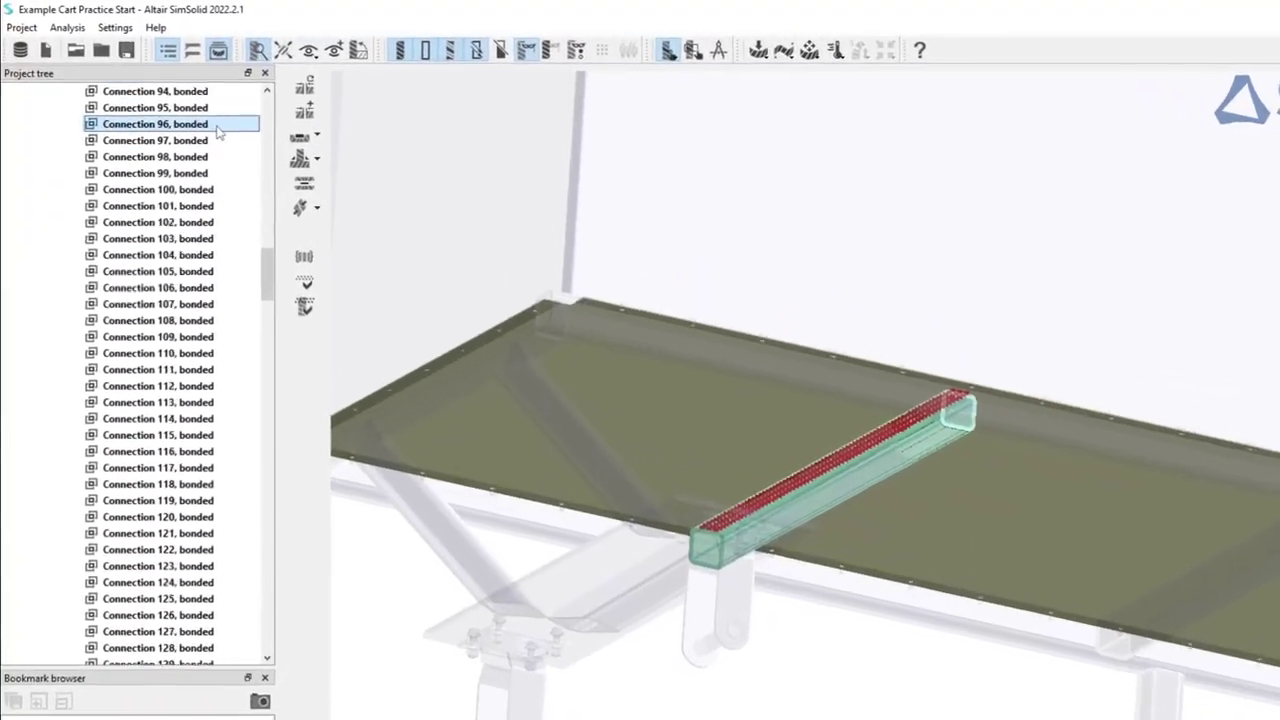
# Set Connection 96 to separating/closing with 0.0001 friction, then check Connections 95 and 96
pyautogui.rightClick(191, 116)
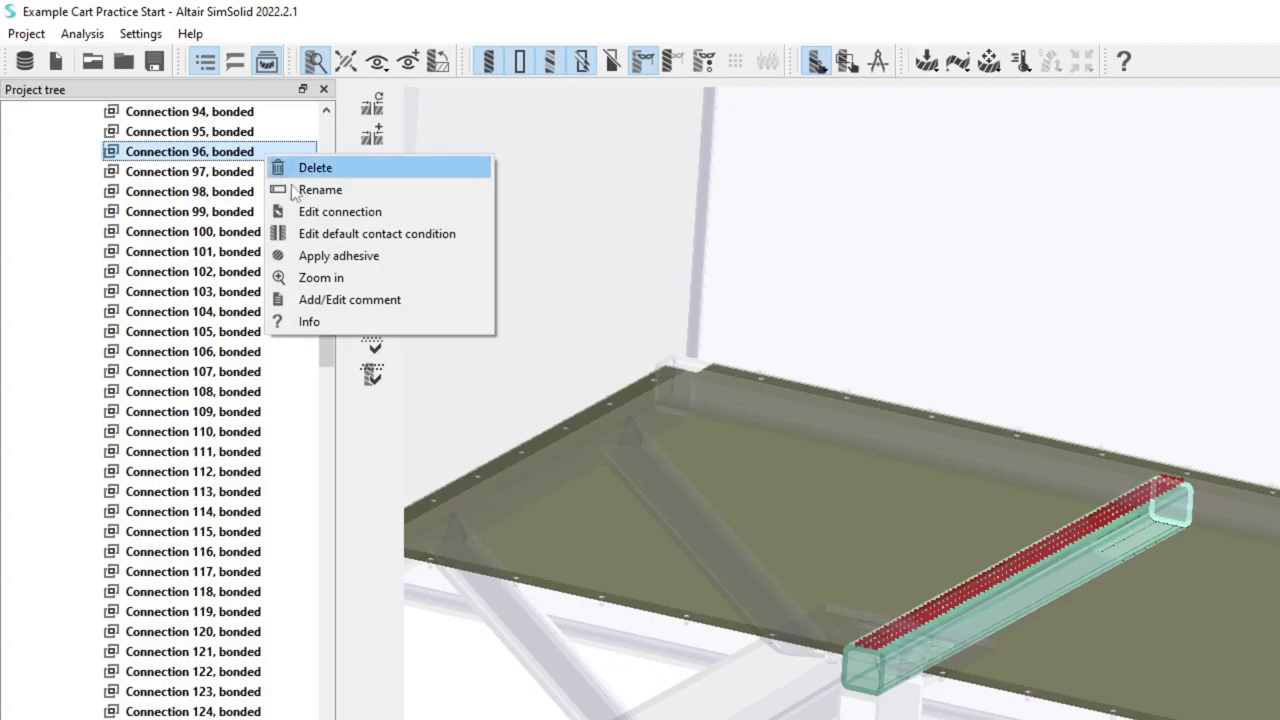
pyautogui.click(382, 235)
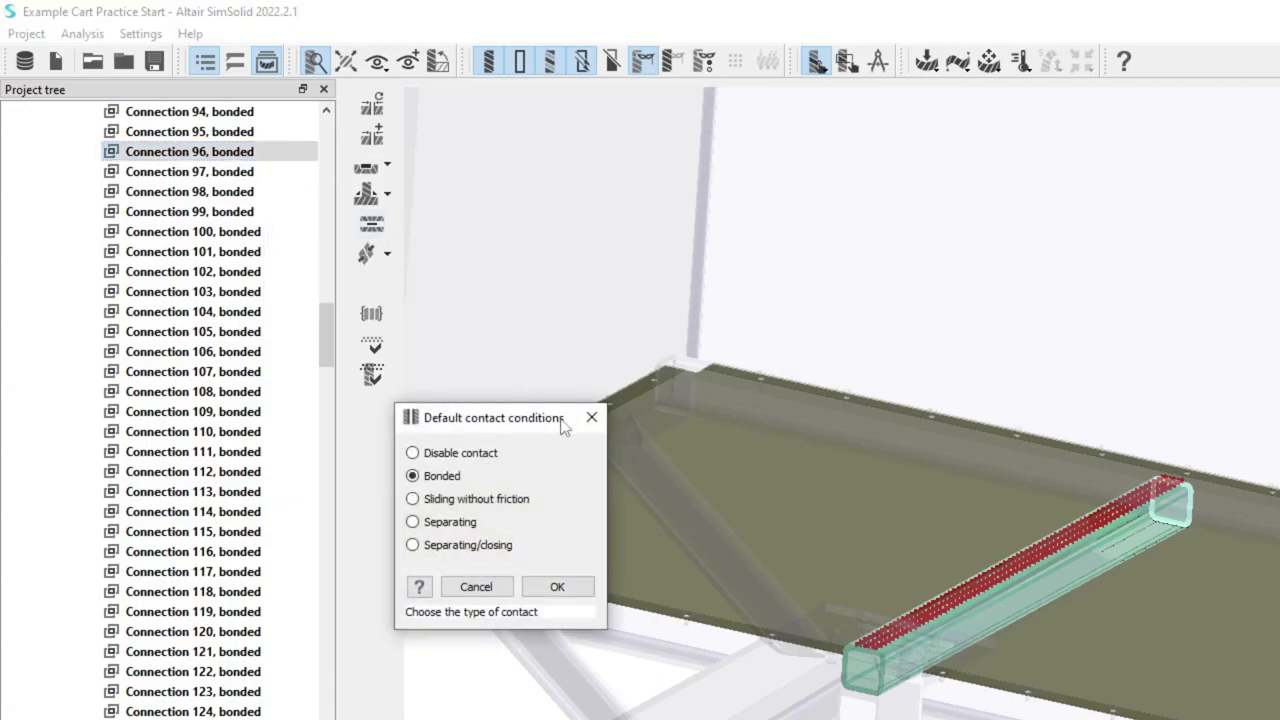
pyautogui.click(413, 500)
pyautogui.click(435, 549)
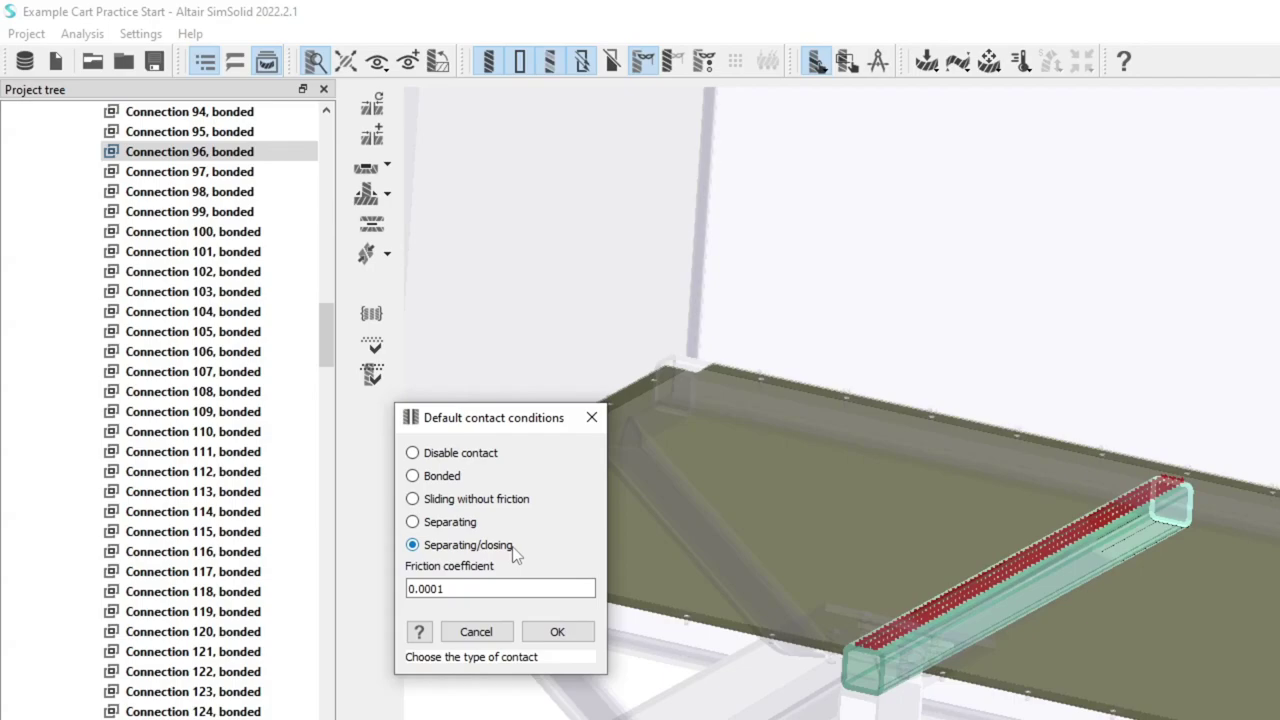
pyautogui.click(557, 632)
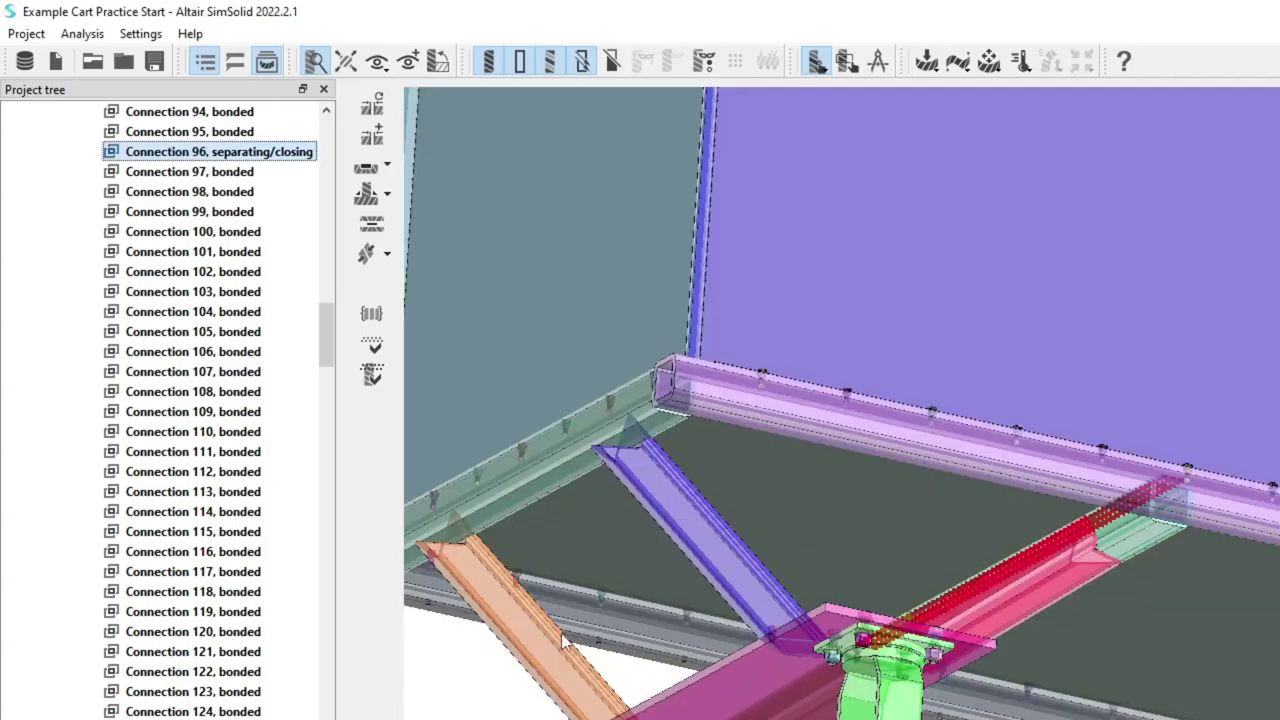
pyautogui.click(255, 133)
pyautogui.click(254, 158)
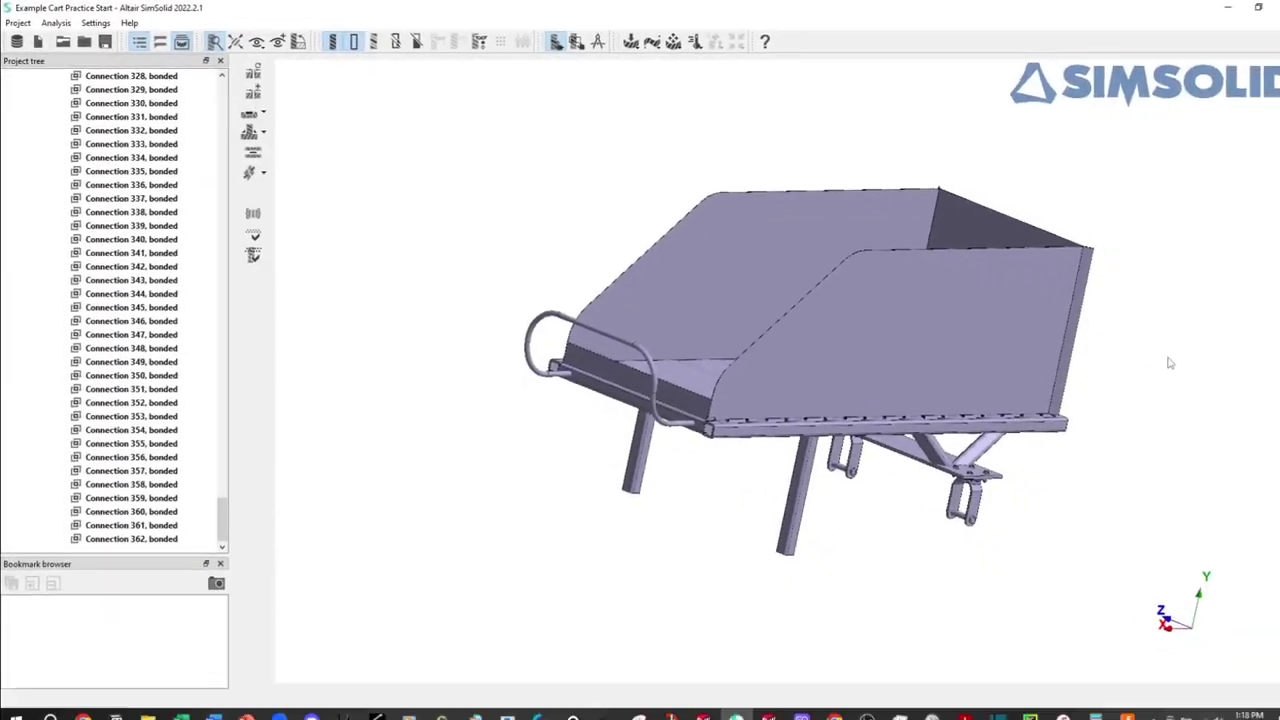
# Orbit, pan and zoom onto the hopper corner where the side panel meets the floor
pyautogui.moveTo(1163, 360); pyautogui.dragTo(1143, 263, button='right')
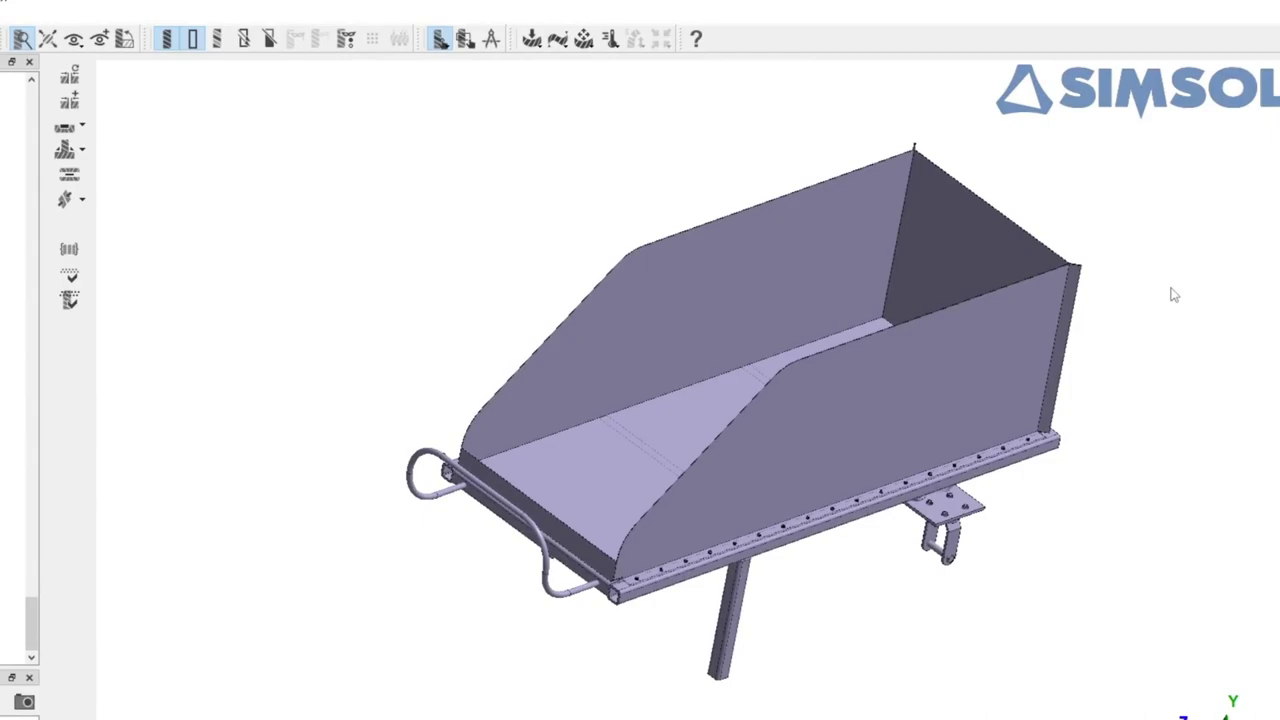
pyautogui.moveTo(1176, 288); pyautogui.dragTo(1092, 328, button='middle')
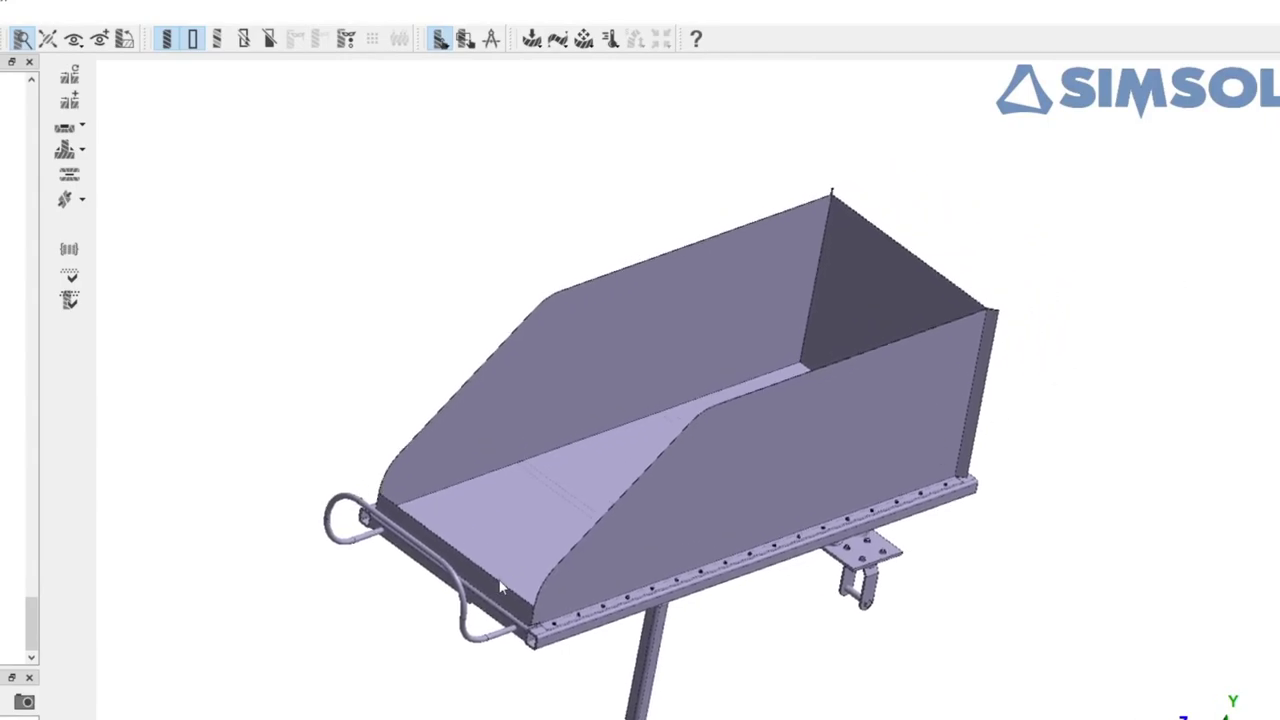
pyautogui.scroll(1, 500, 588)
pyautogui.scroll(3, 539, 604)
pyautogui.scroll(2, 535, 612)
pyautogui.scroll(2, 532, 621)
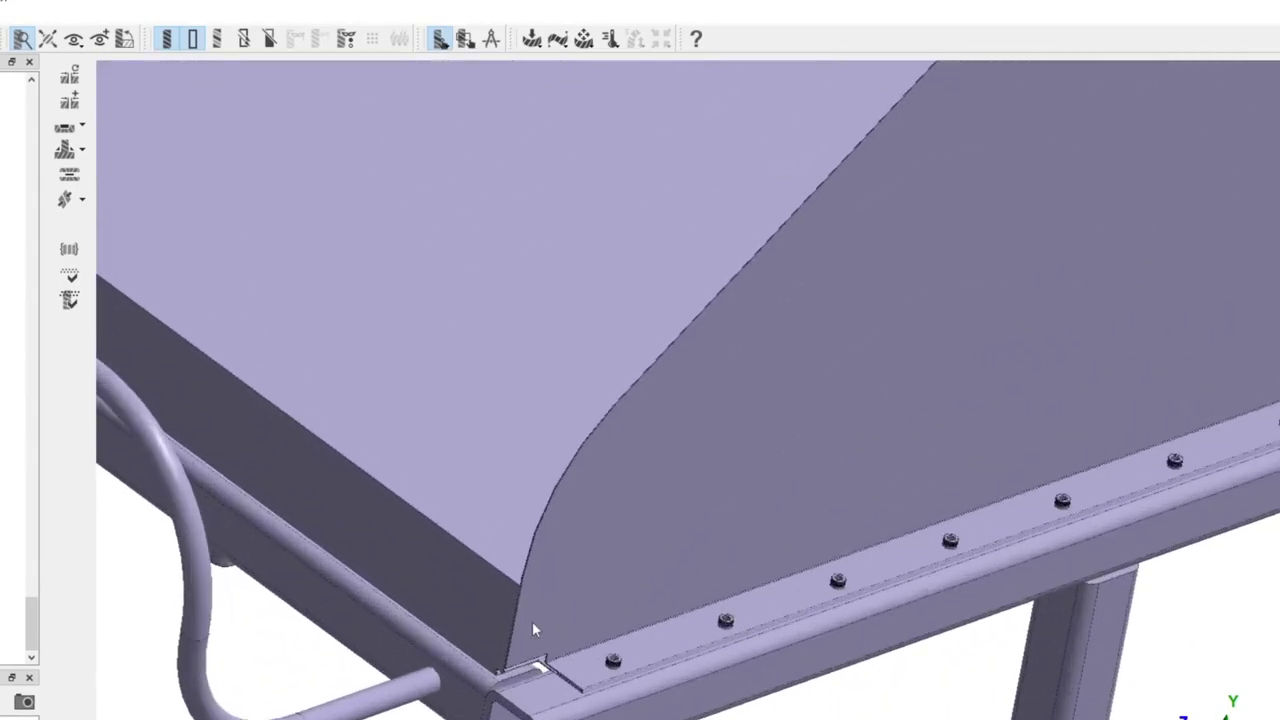
pyautogui.scroll(2, 532, 621)
pyautogui.scroll(1, 532, 621)
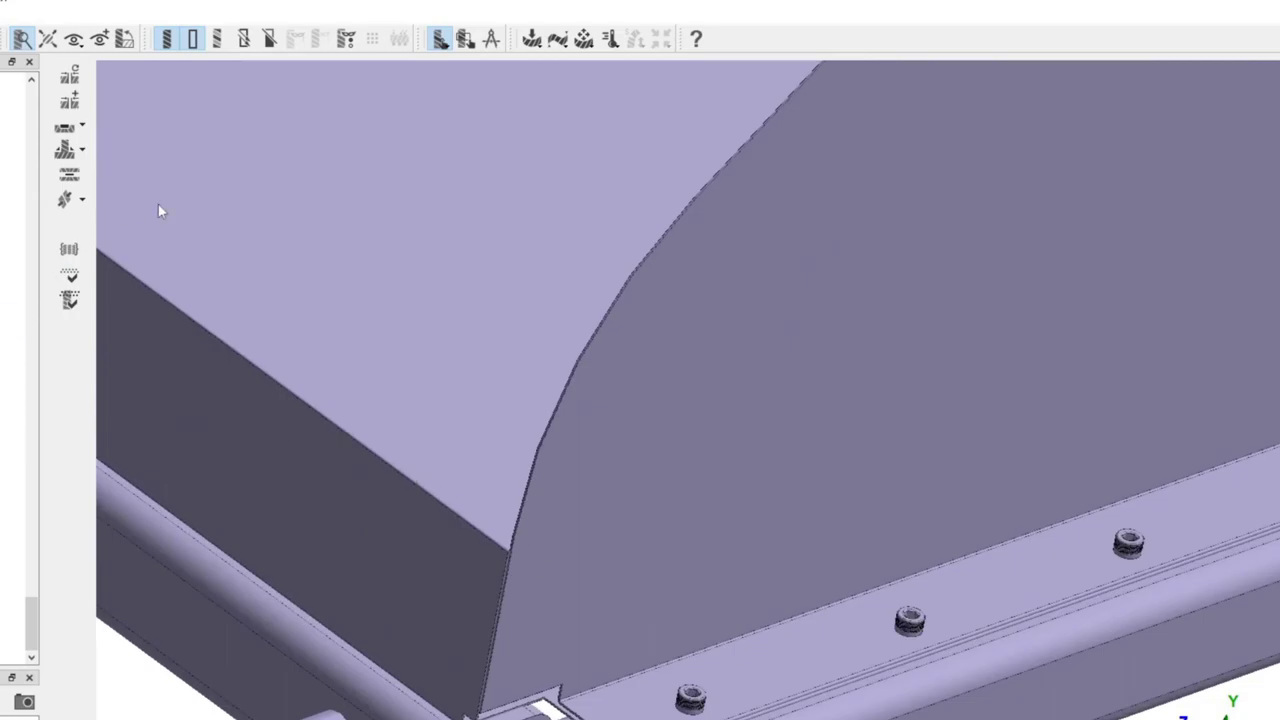
pyautogui.moveTo(524, 618)
pyautogui.mouseDown(button='middle')
pyautogui.moveTo(466, 603)
pyautogui.moveTo(451, 614)
pyautogui.moveTo(500, 529)
pyautogui.mouseUp(button='middle')
pyautogui.moveTo(490, 645)
pyautogui.mouseDown(button='middle')
pyautogui.moveTo(433, 604)
pyautogui.moveTo(569, 603)
pyautogui.moveTo(511, 712)
pyautogui.mouseUp(button='middle')
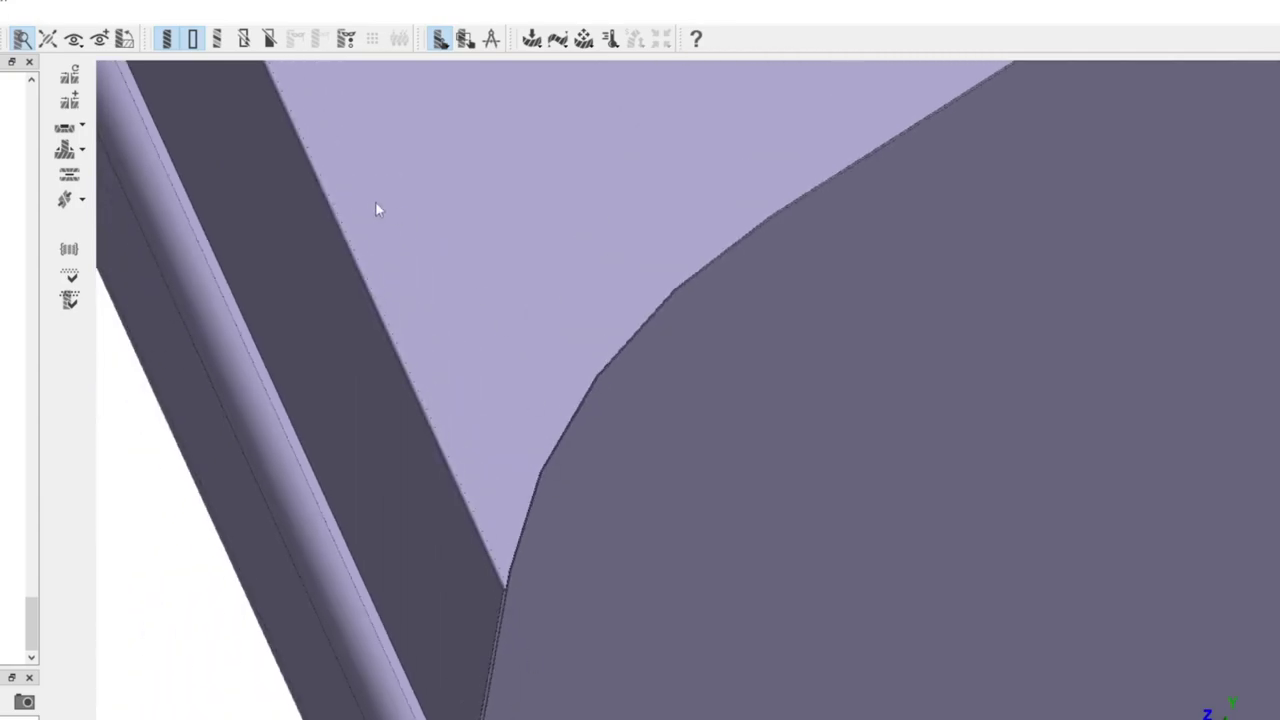
# Search connections with the right side panel as master, Cart Example Floor-1 as mate, gap 0.03 in
pyautogui.click(71, 101)
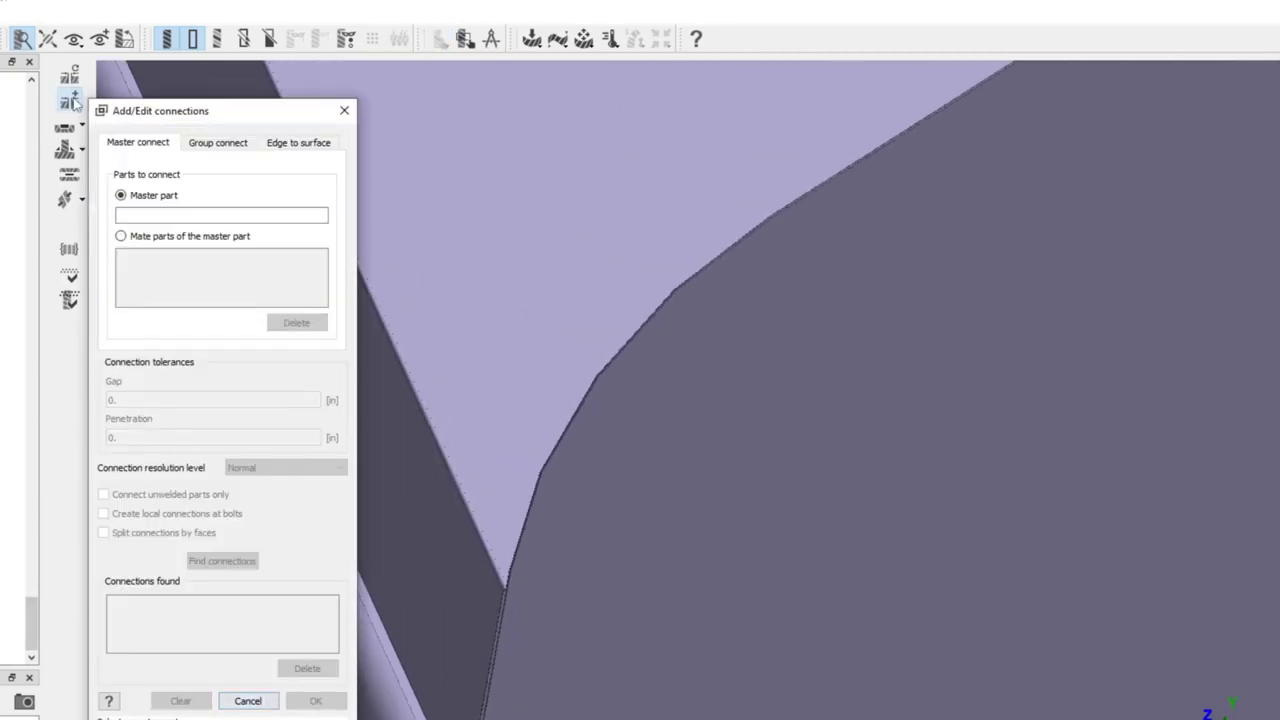
pyautogui.click(762, 528)
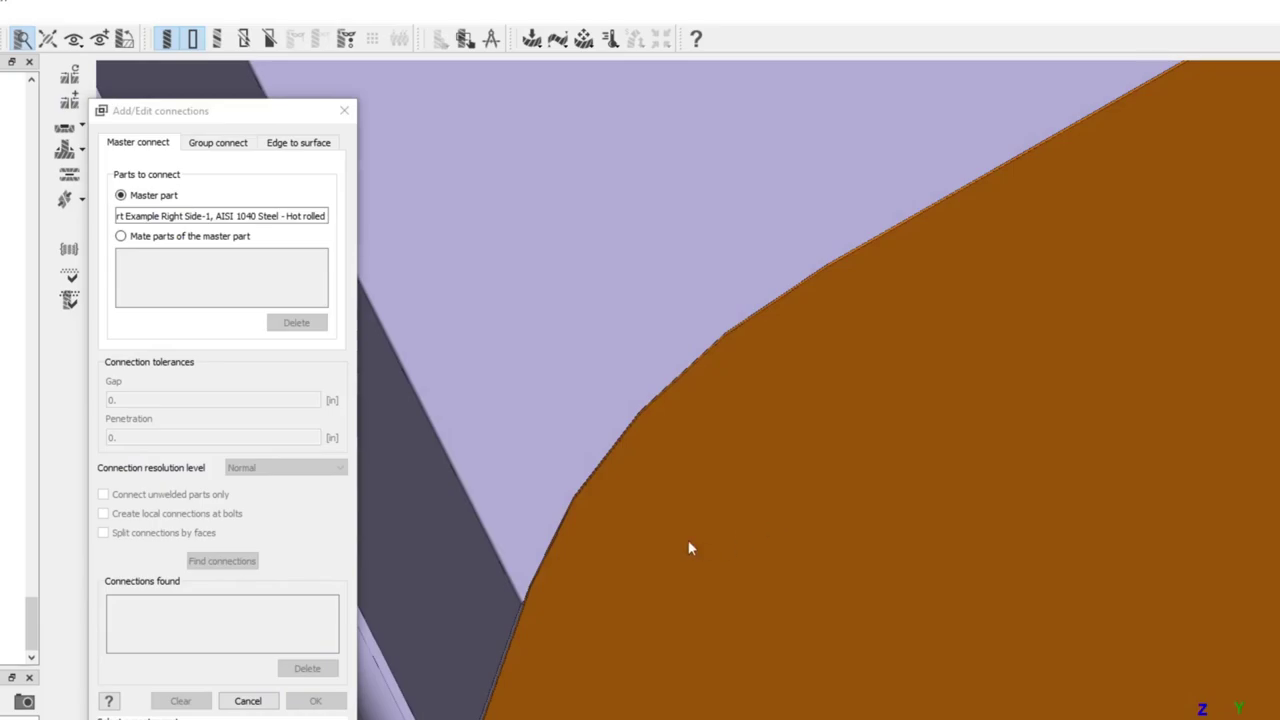
pyautogui.click(200, 237)
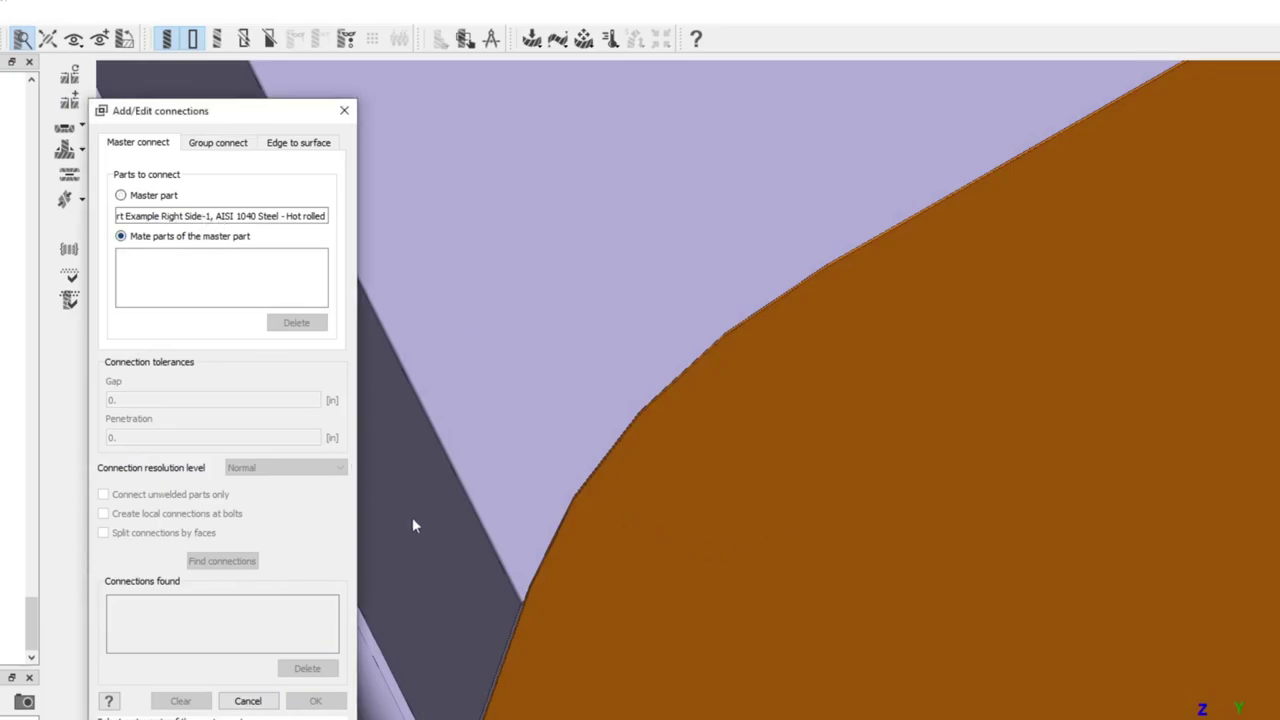
pyautogui.click(442, 571)
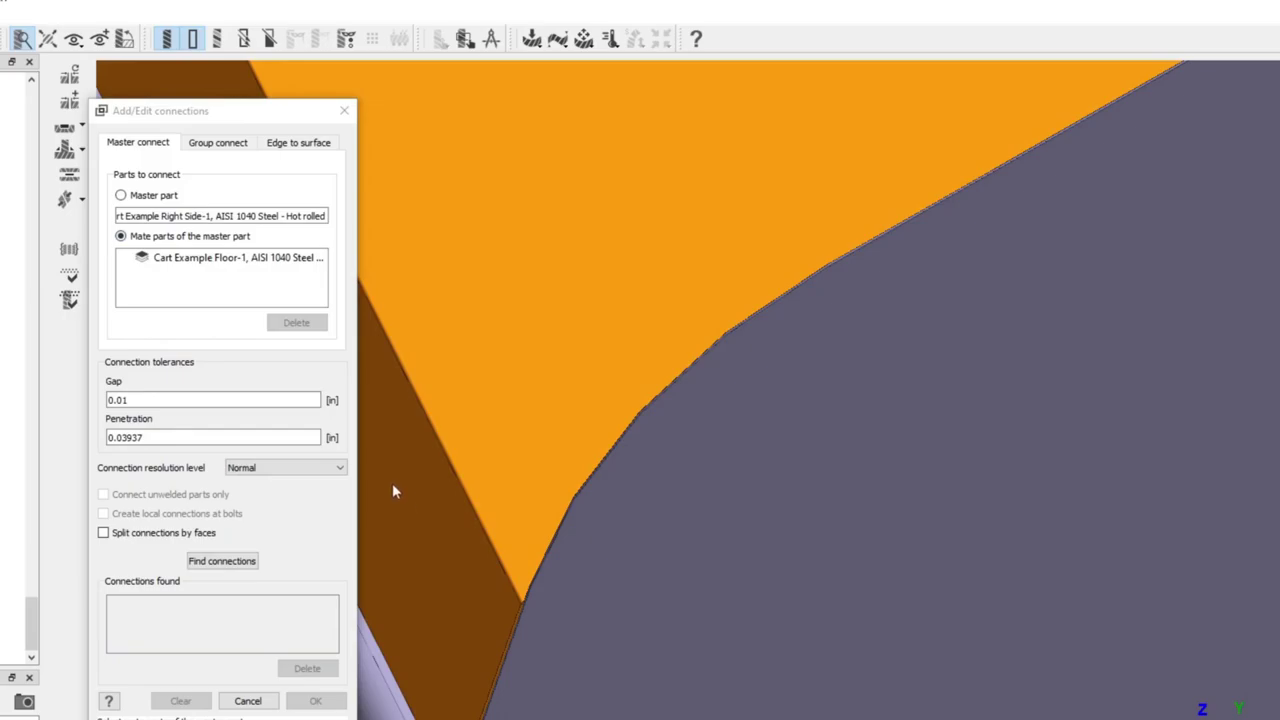
pyautogui.click(123, 400)
pyautogui.moveTo(123, 400); pyautogui.dragTo(160, 400)
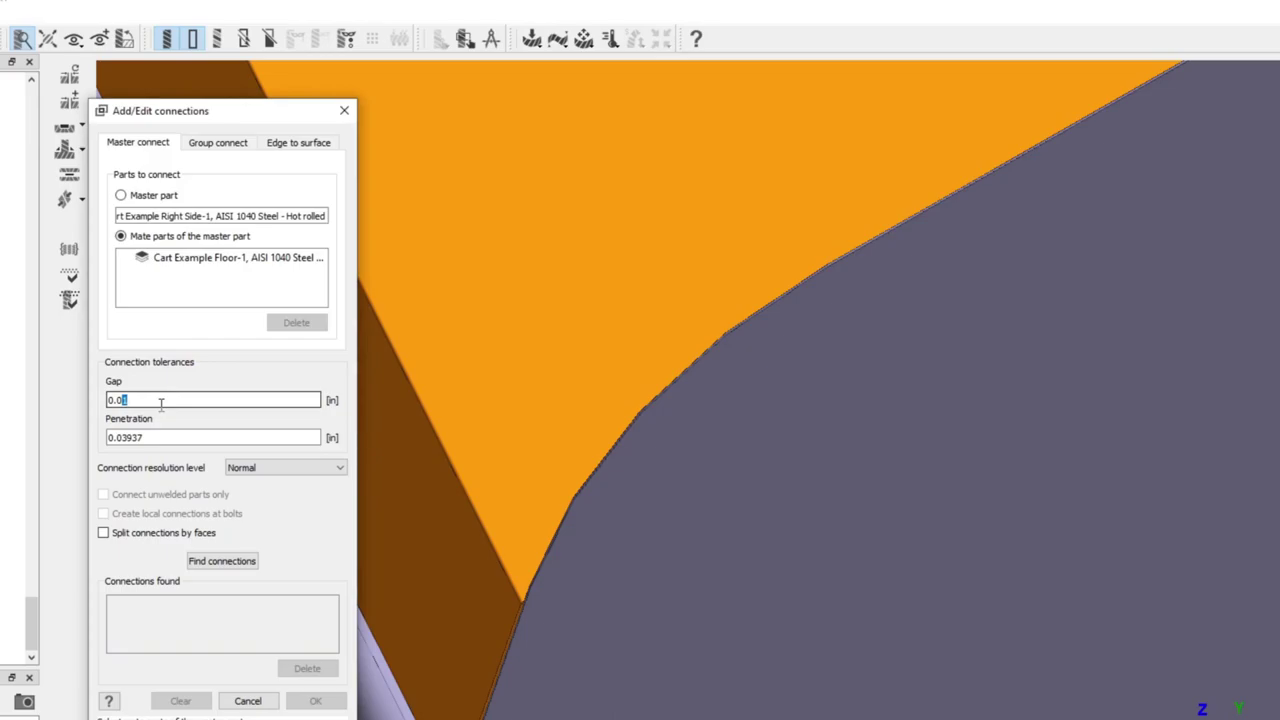
pyautogui.write('3')
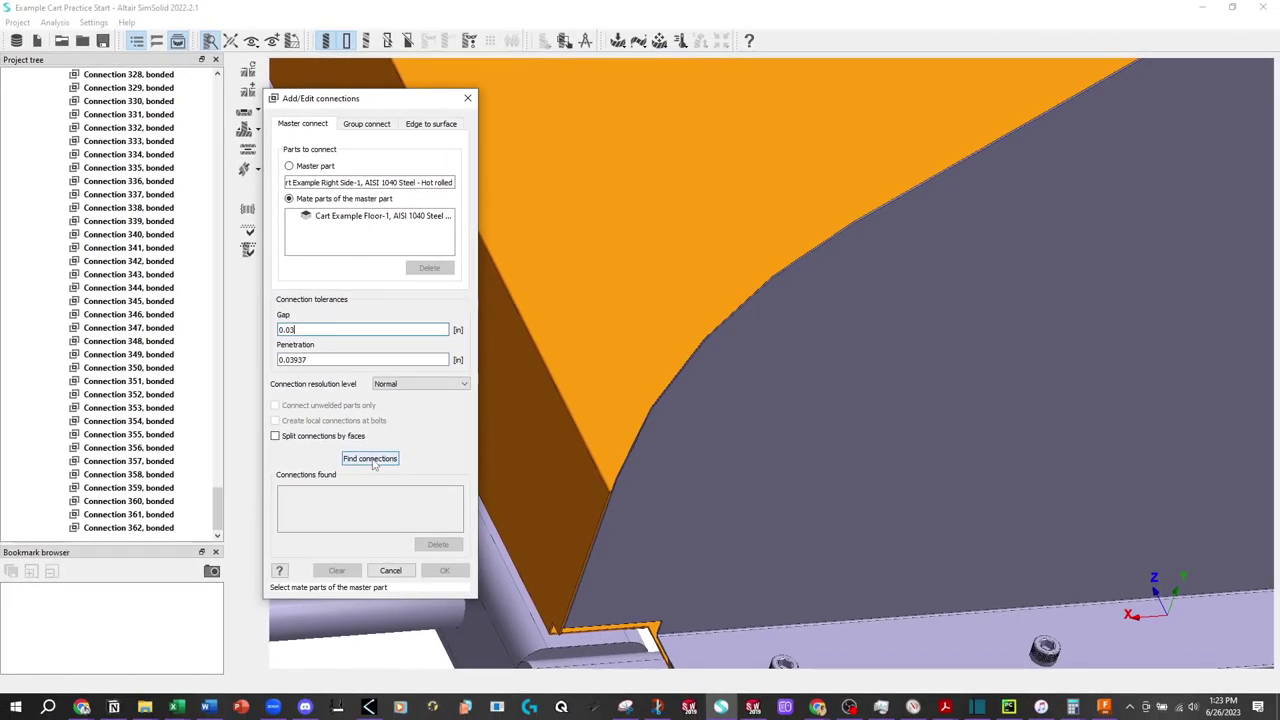
pyautogui.click(227, 568)
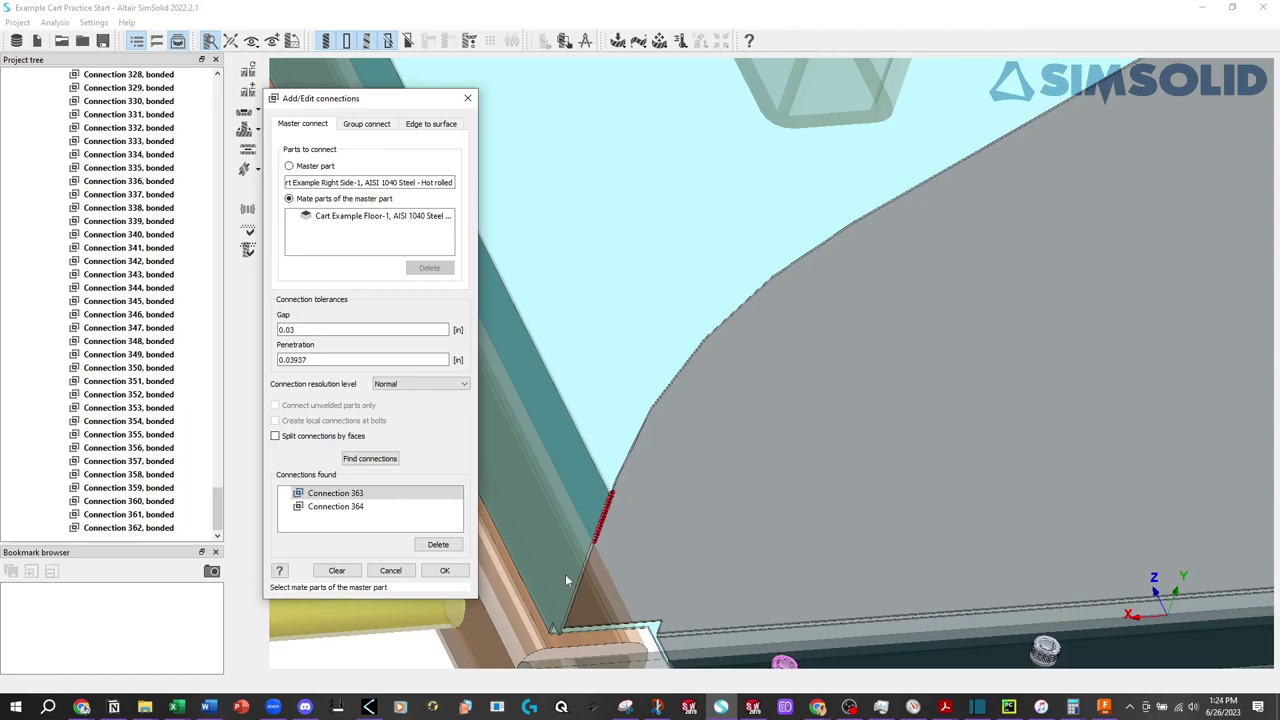
# Discard found Connection 364, keeping only Connection 363, and accept
pyautogui.moveTo(620, 557)
pyautogui.mouseDown()
pyautogui.moveTo(622, 541)
pyautogui.moveTo(748, 468)
pyautogui.mouseUp()
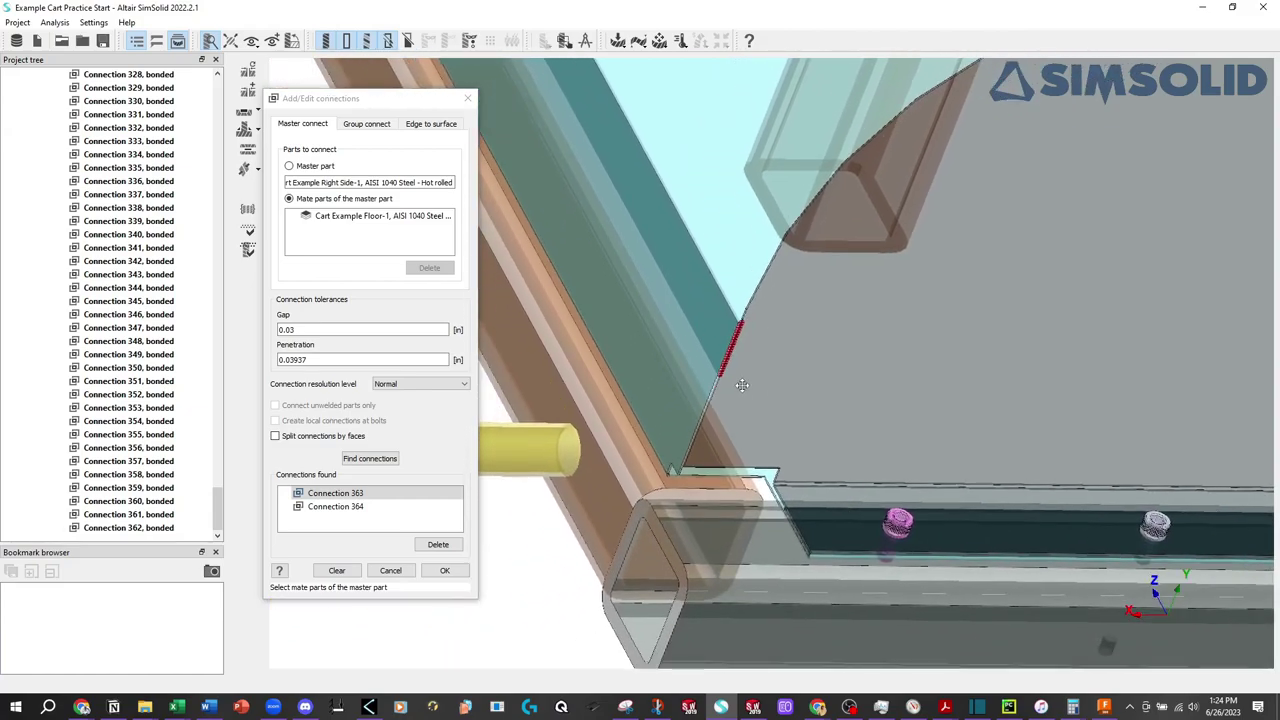
pyautogui.click(358, 510)
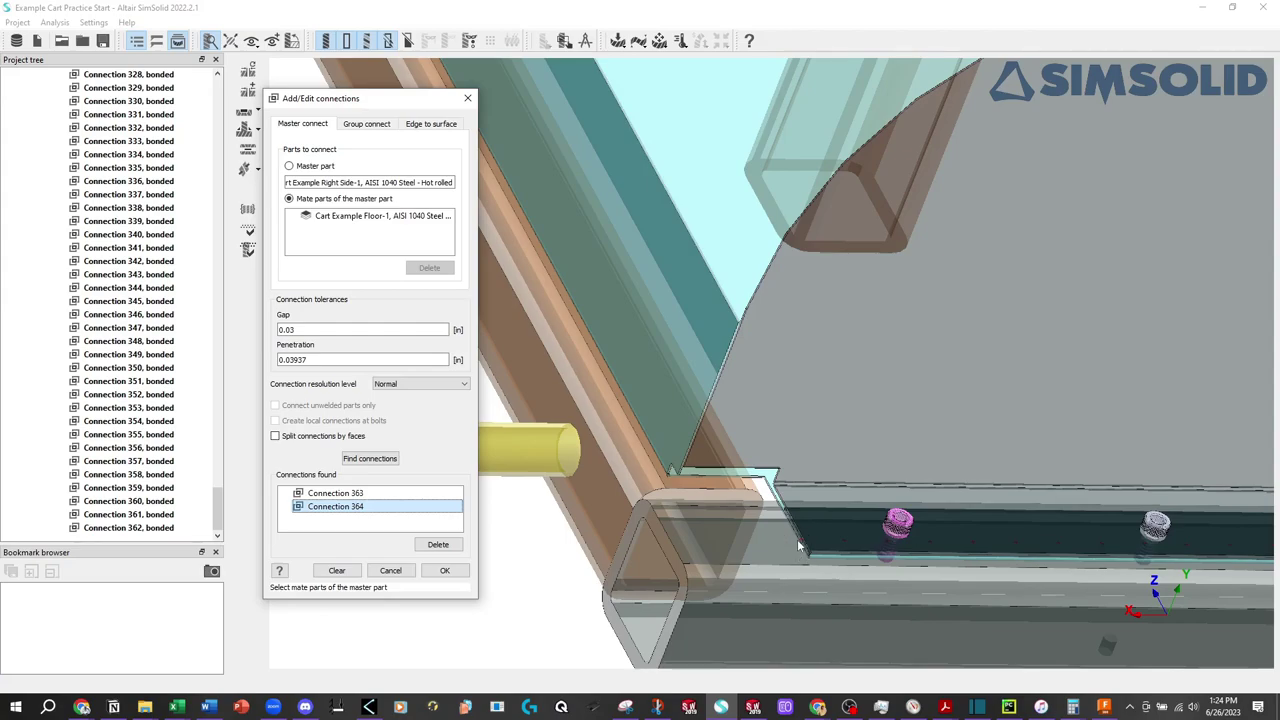
pyautogui.click(440, 546)
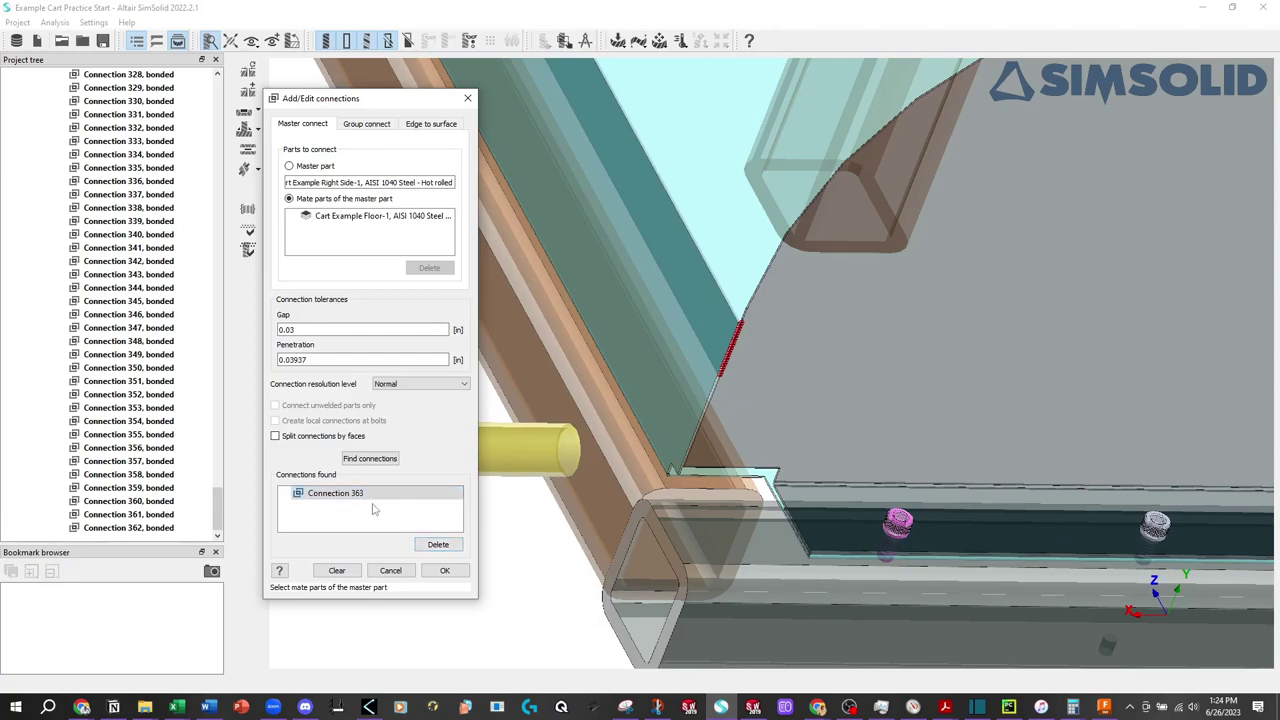
pyautogui.click(444, 571)
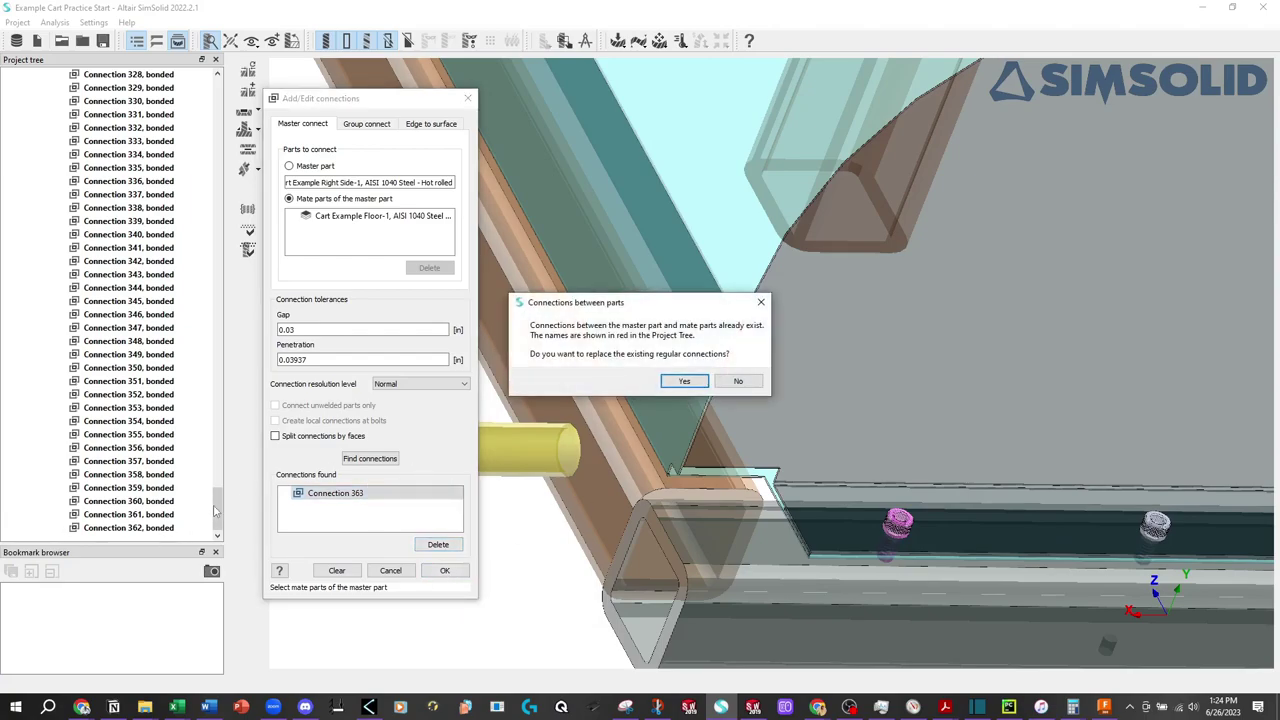
# Confirm replacing existing connections and select the new bonded Connection 363
pyautogui.click(685, 383)
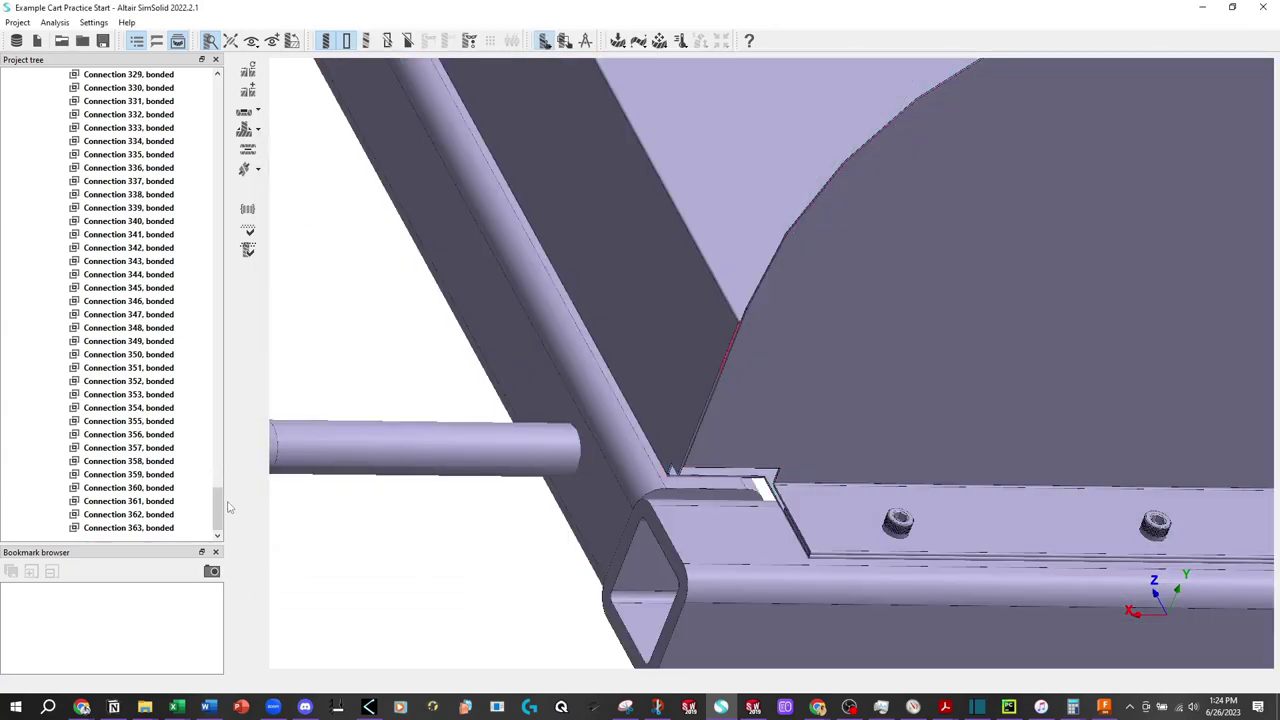
pyautogui.click(167, 530)
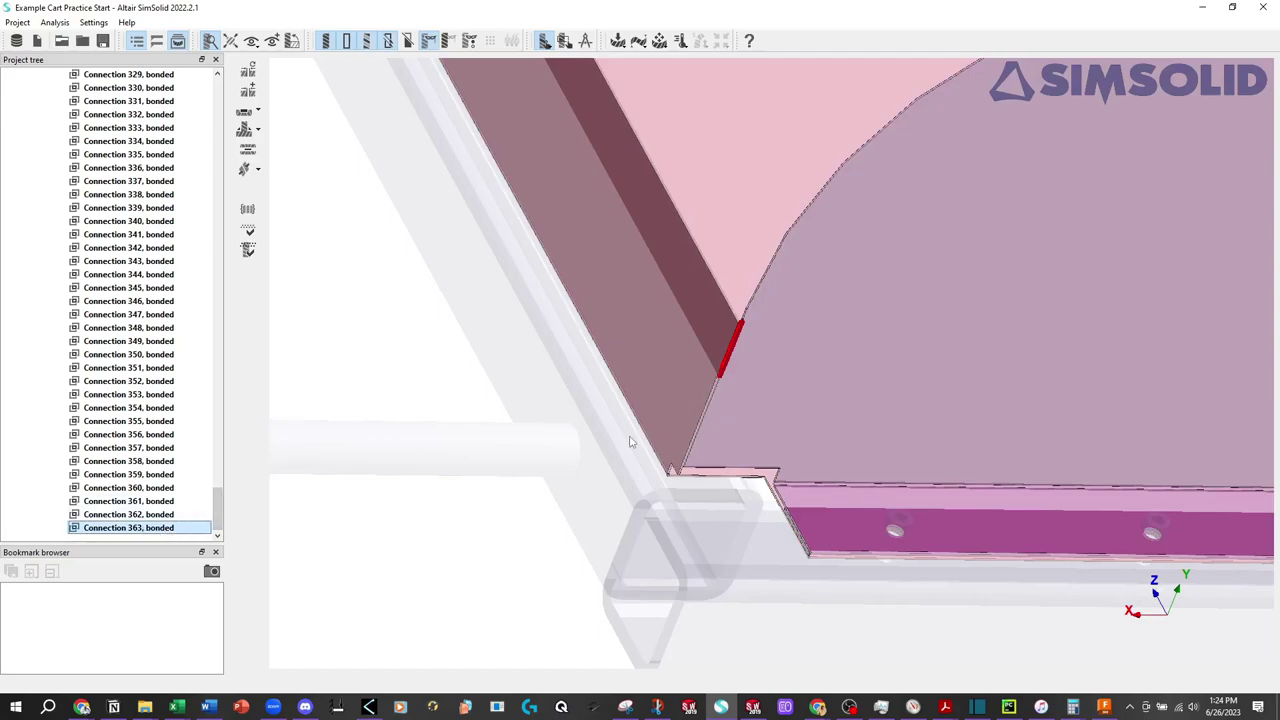
pyautogui.scroll(-3, 630, 438)
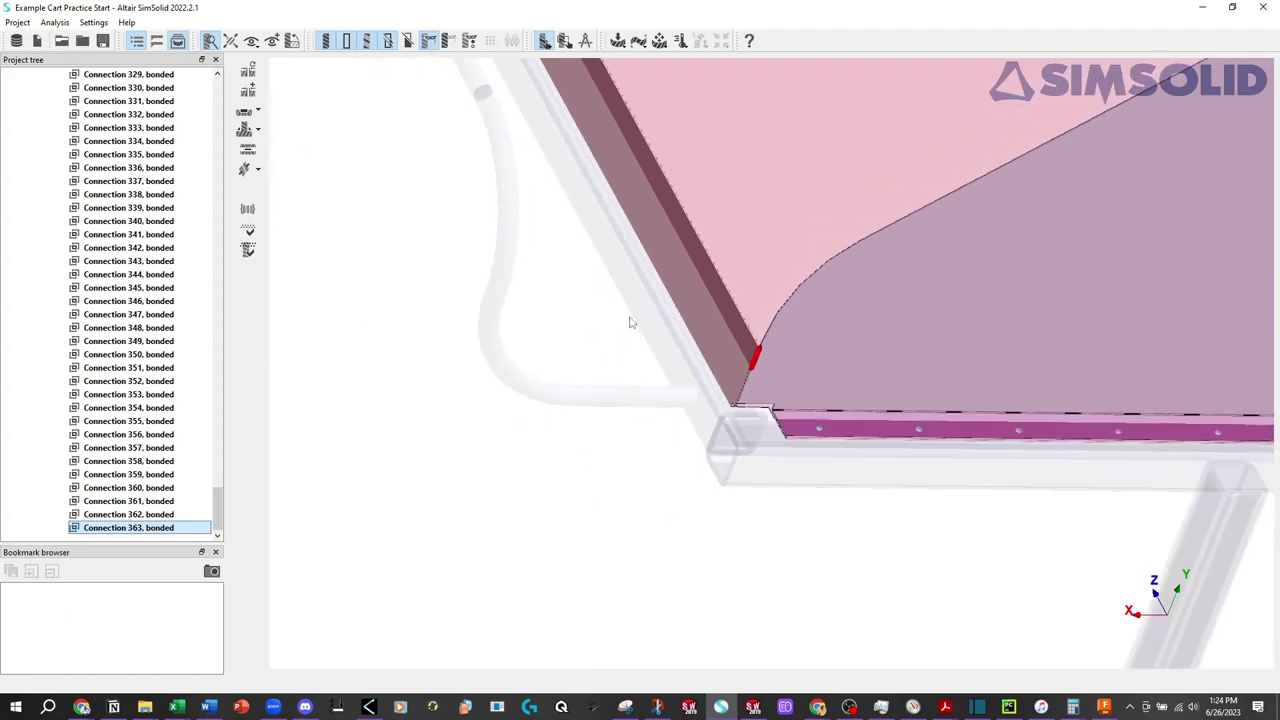
pyautogui.scroll(5, 734, 213)
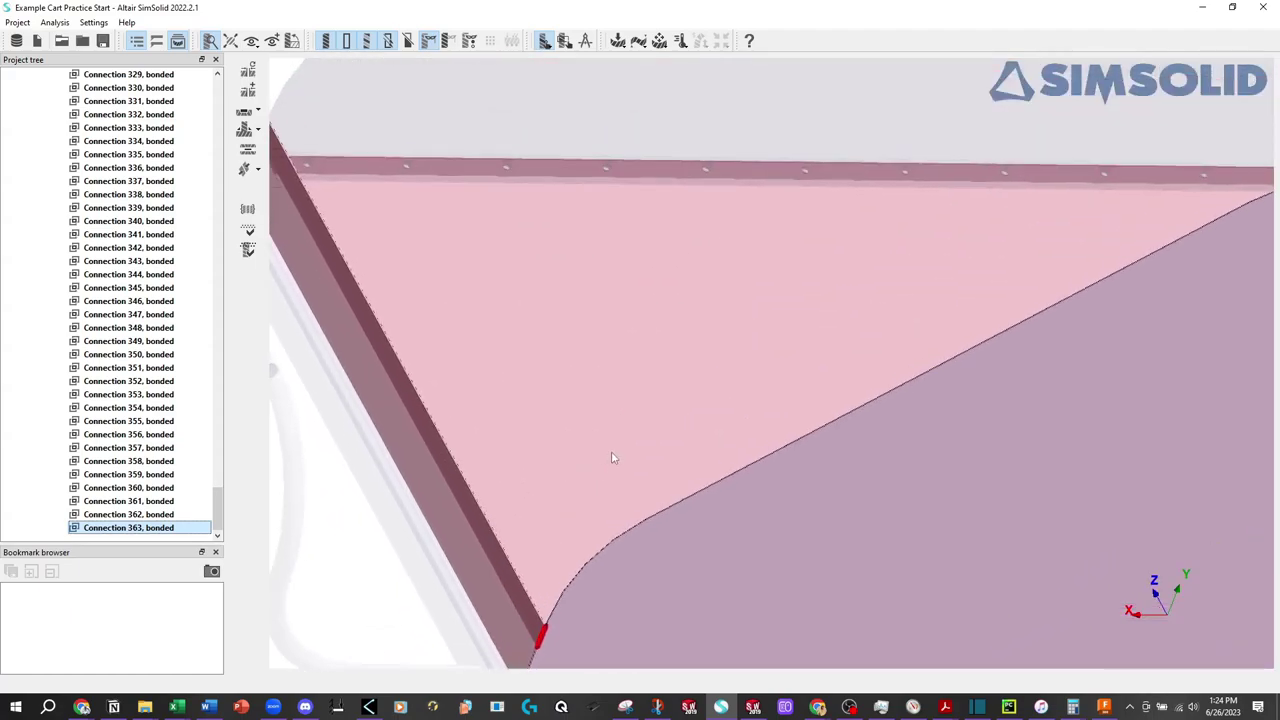
pyautogui.scroll(-2, 625, 435)
pyautogui.scroll(-1, 629, 429)
pyautogui.scroll(-2, 632, 429)
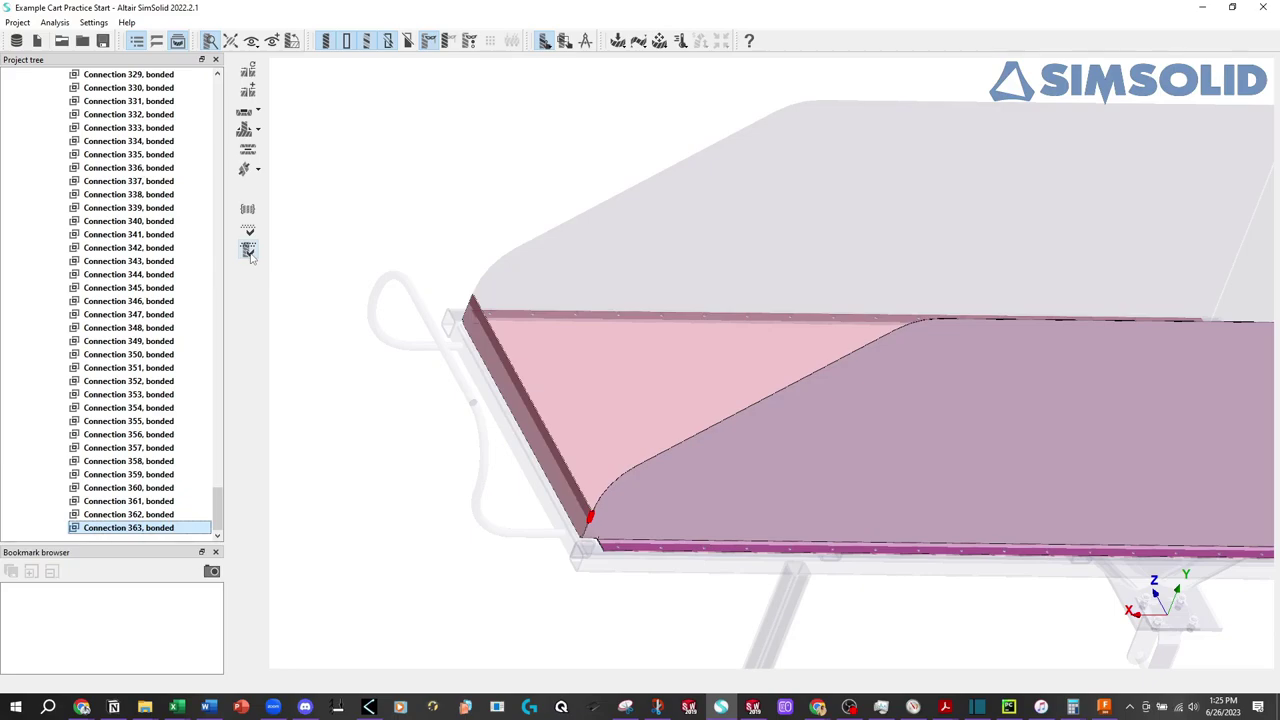
pyautogui.scroll(-5, 700, 360)
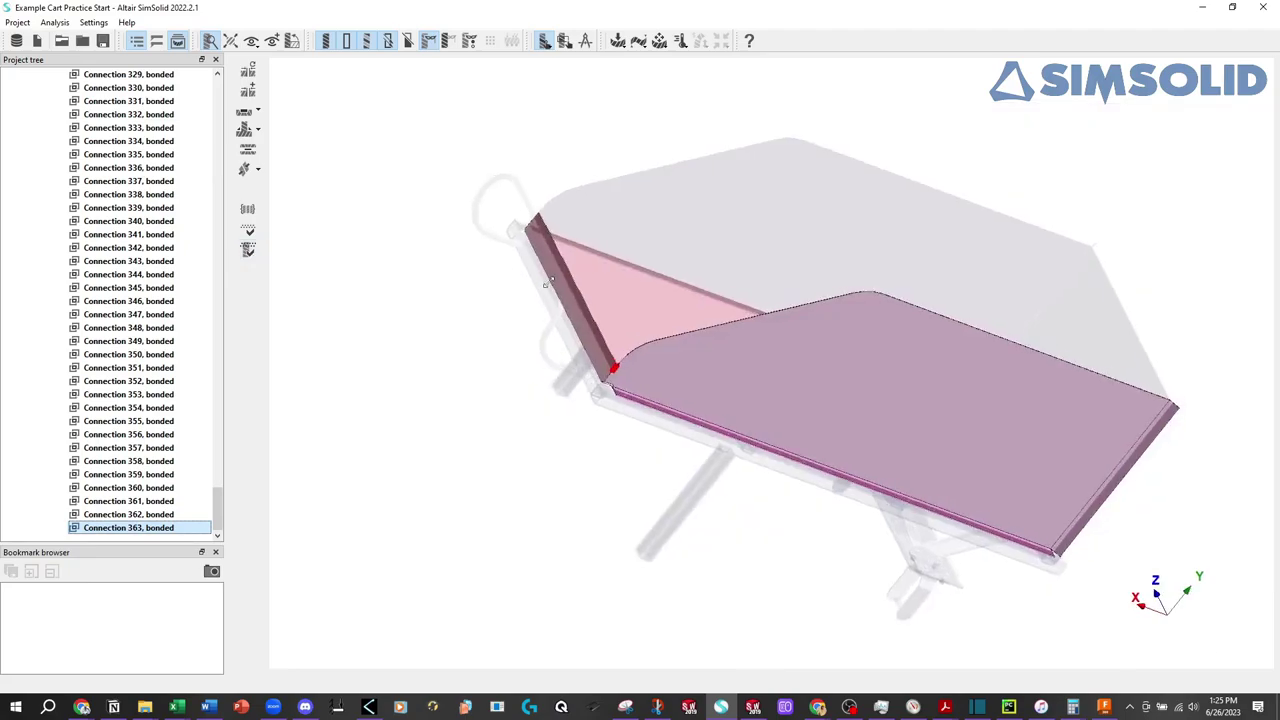
# Orbit the cart to inspect Connection 363 from above and along its long side
pyautogui.moveTo(700, 360); pyautogui.dragTo(977, 369)
pyautogui.moveTo(1008, 308)
pyautogui.mouseDown()
pyautogui.moveTo(969, 236)
pyautogui.moveTo(1020, 281)
pyautogui.mouseUp()
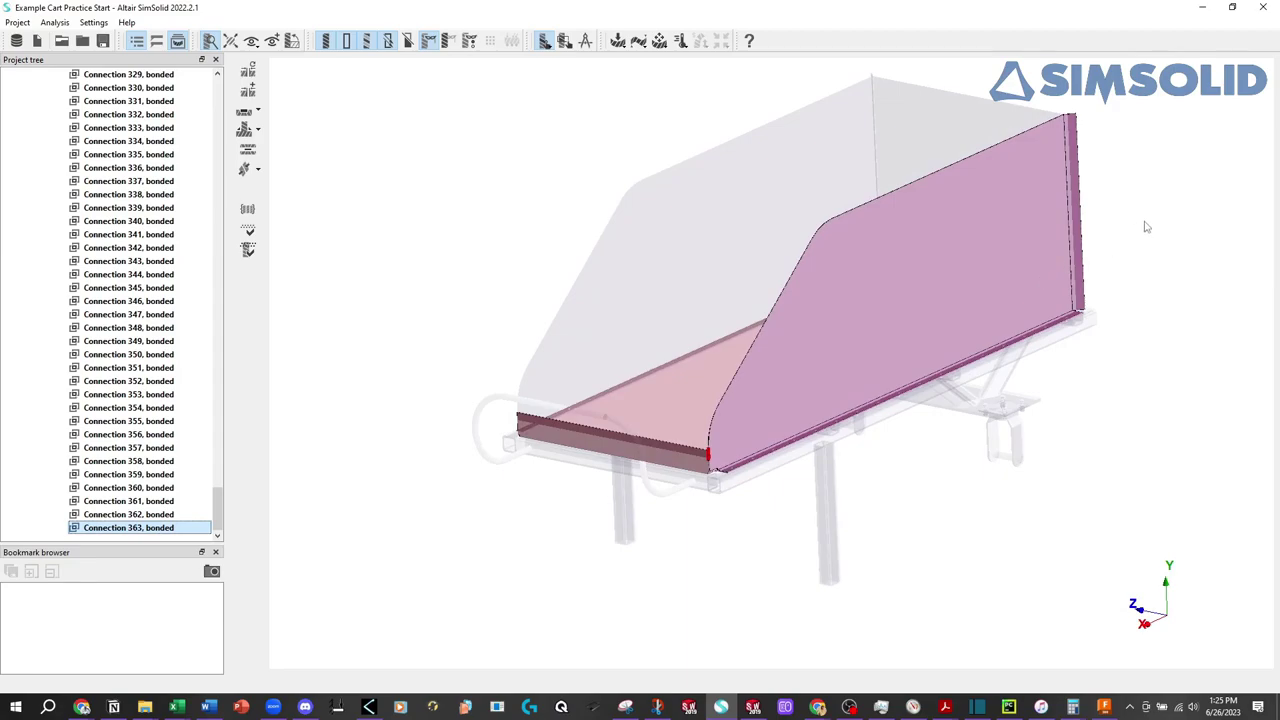
pyautogui.moveTo(1140, 230); pyautogui.dragTo(1087, 246)
pyautogui.moveTo(1087, 246); pyautogui.dragTo(1040, 255, button='right')
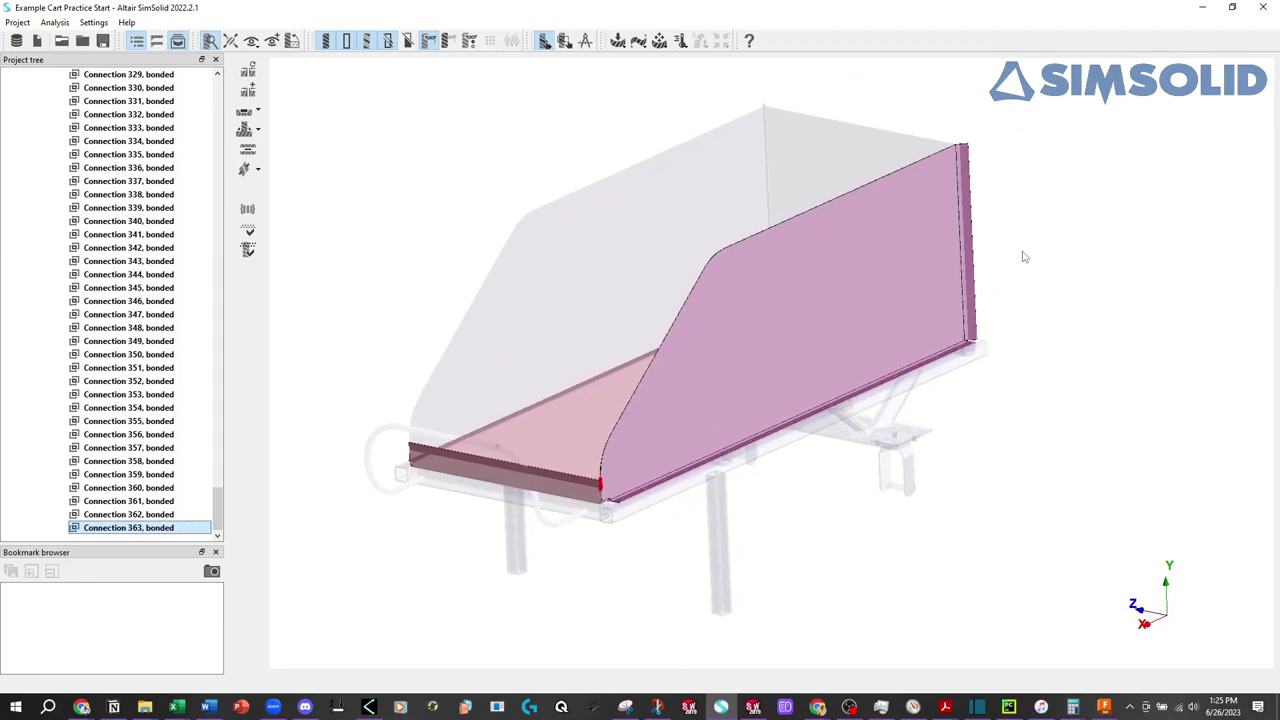